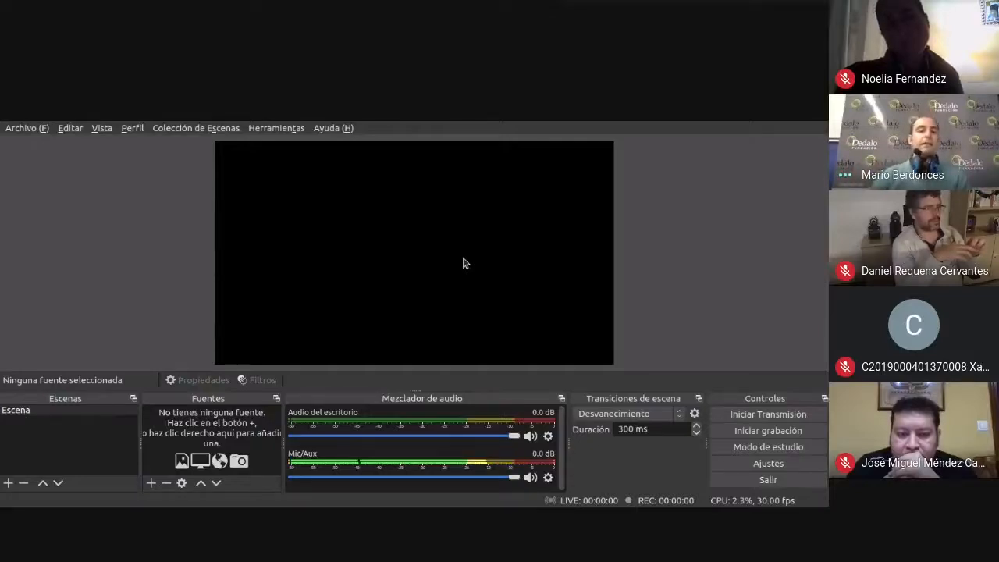
{"action": "left_click", "coordinate": [45, 413]}
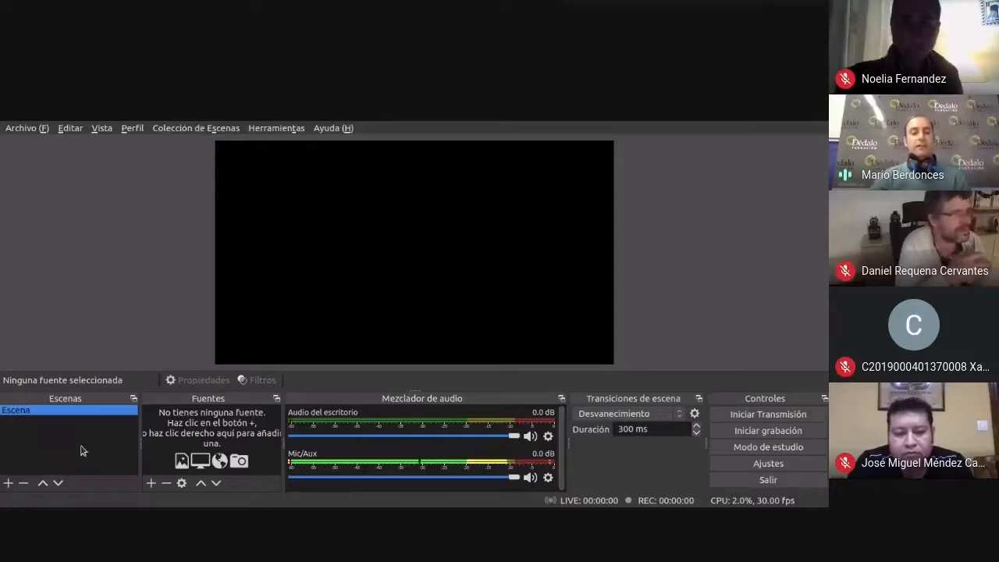
{"action": "left_click", "coordinate": [217, 446]}
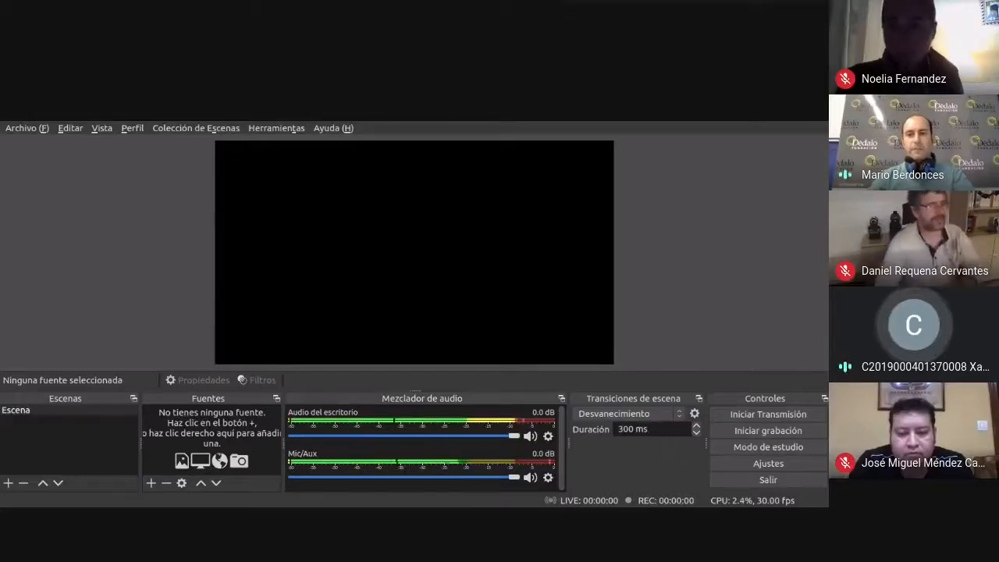
{"action": "left_click", "coordinate": [317, 289]}
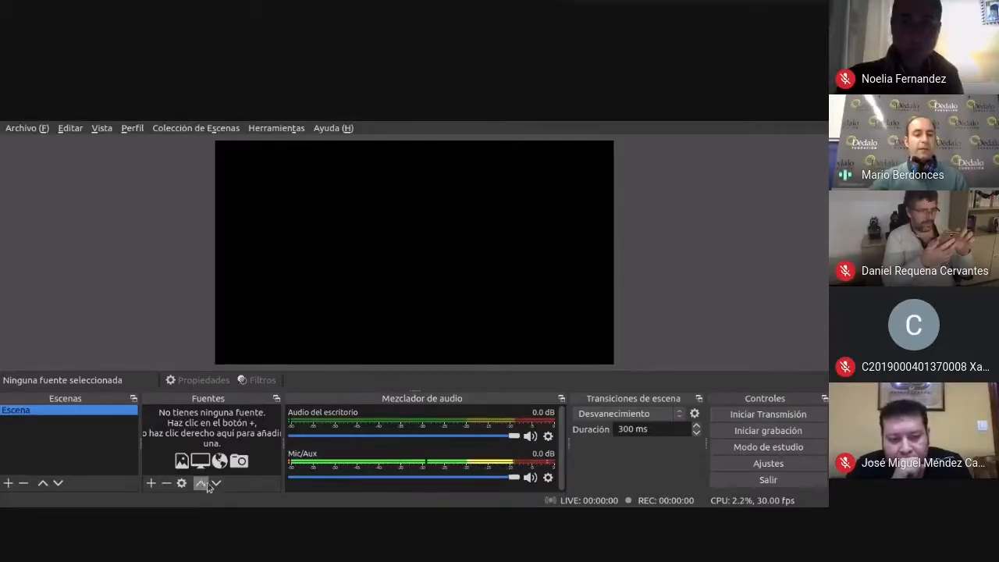
{"action": "left_click", "coordinate": [187, 434]}
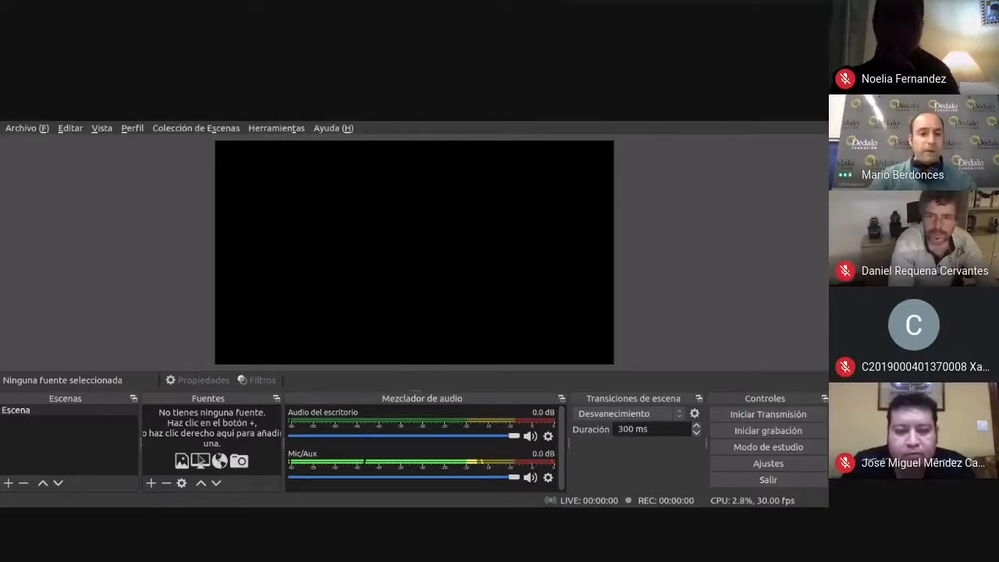
{"action": "left_click", "coordinate": [152, 487]}
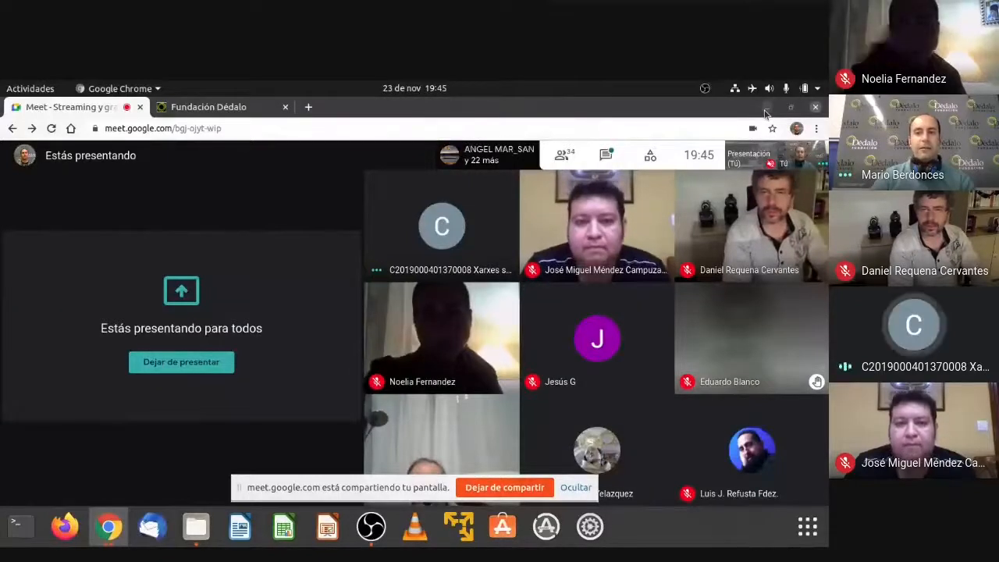
Step: Minimize the browser and file manager windows and hide the screen-sharing notice to clear the view of OBS Studio
{"action": "left_click", "coordinate": [767, 107]}
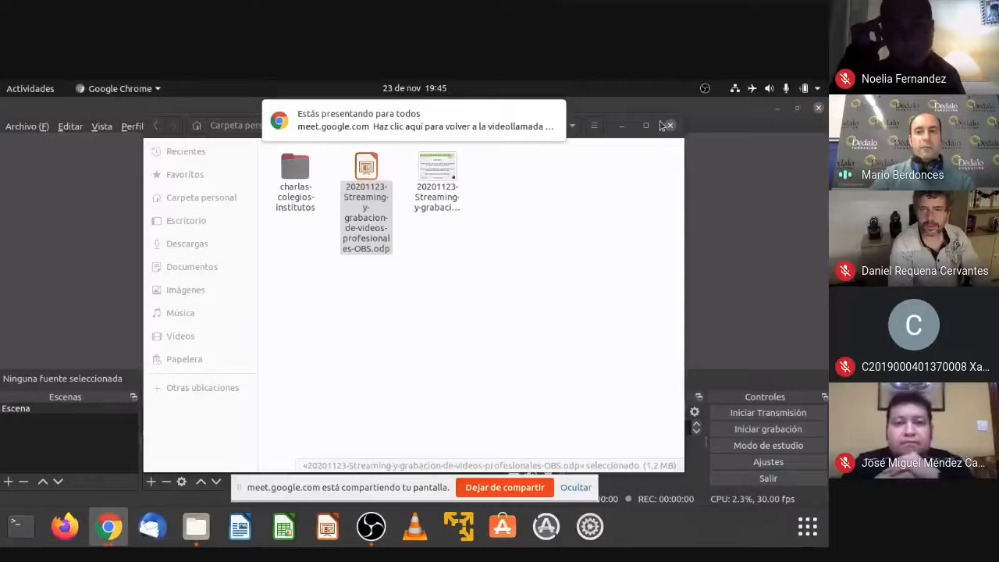
{"action": "left_click", "coordinate": [619, 126]}
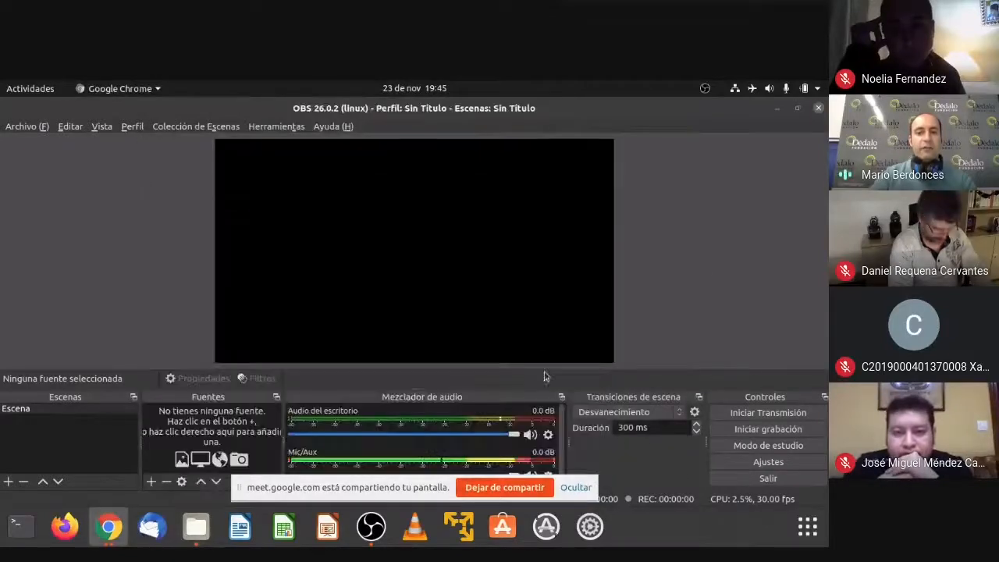
{"action": "left_click", "coordinate": [587, 485]}
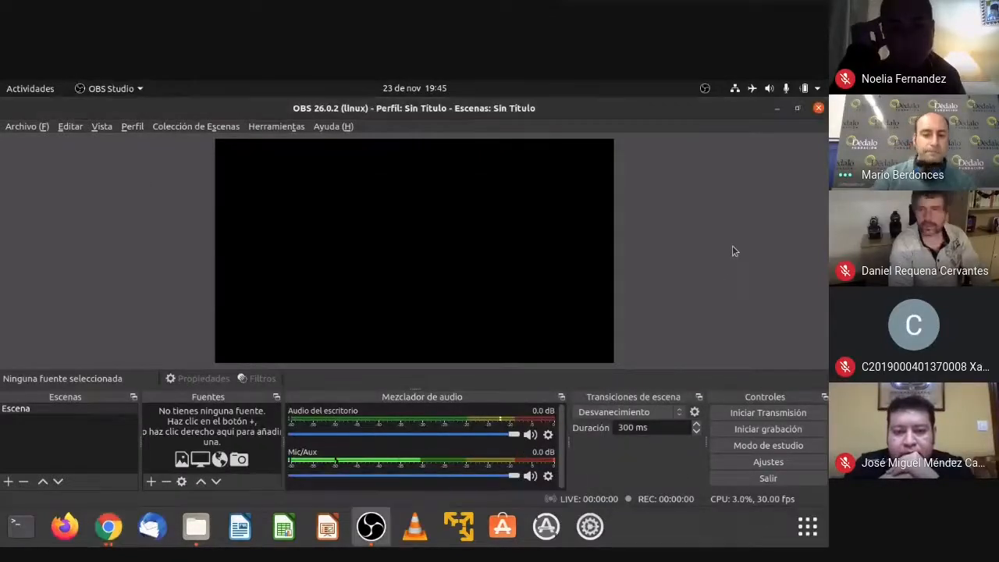
Step: Add a new visible window capture (Xcomposite) source to the scene, keeping its default name
{"action": "left_click", "coordinate": [149, 483]}
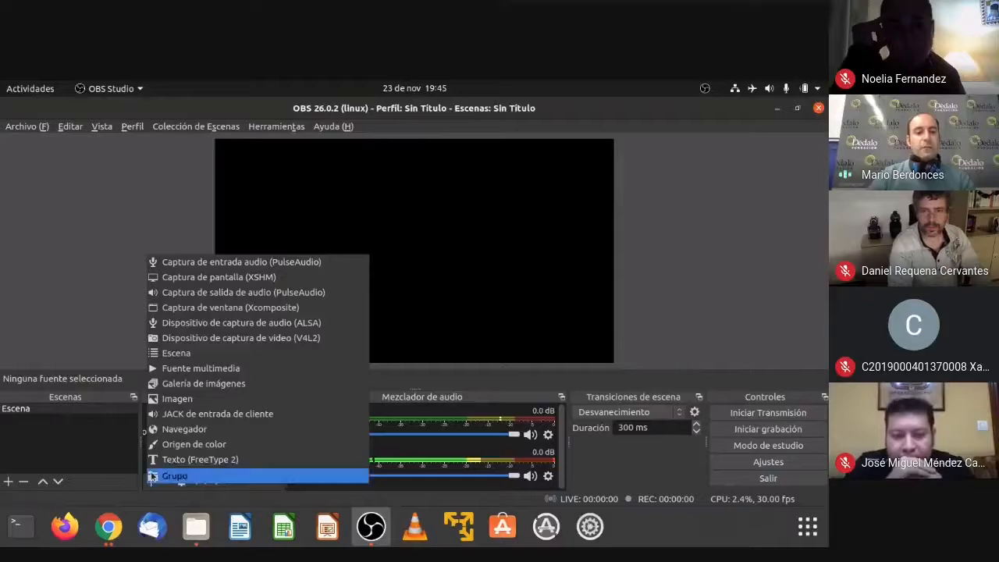
{"action": "left_click", "coordinate": [230, 311]}
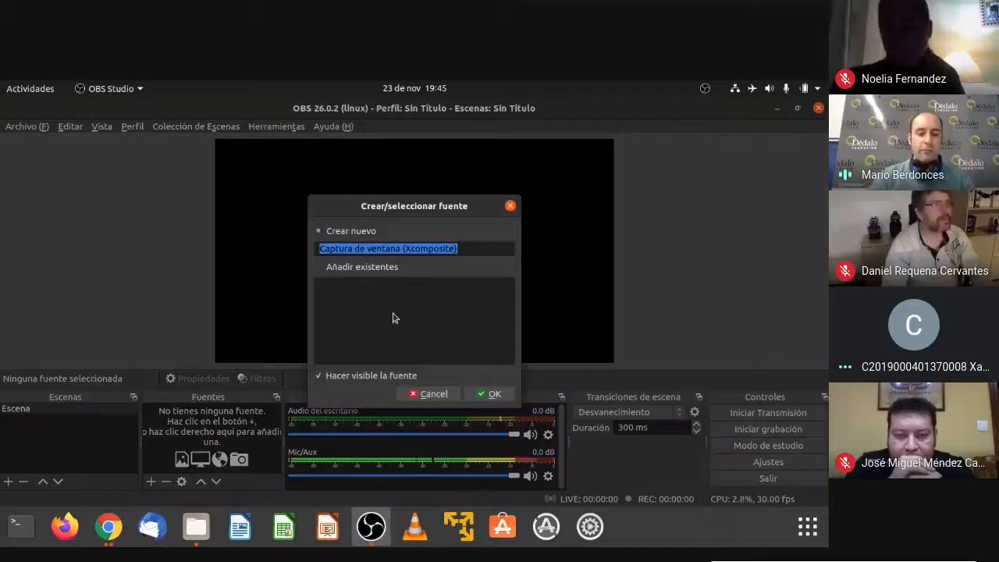
{"action": "left_click", "coordinate": [492, 397]}
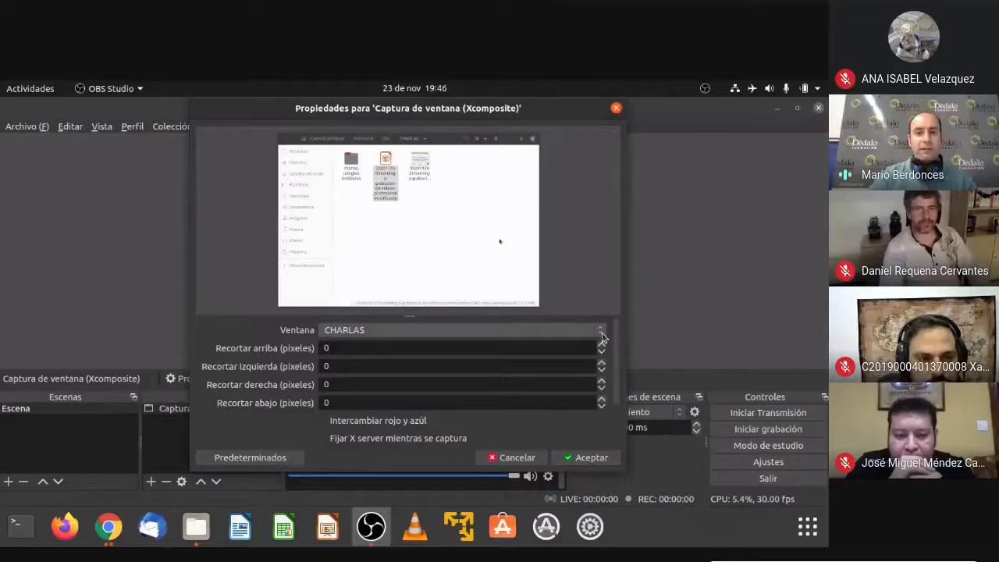
Step: Review the open windows and the list of windows available to the window capture source
{"action": "key", "text": "alt+Tab"}
{"action": "key", "text": "alt+Tab"}
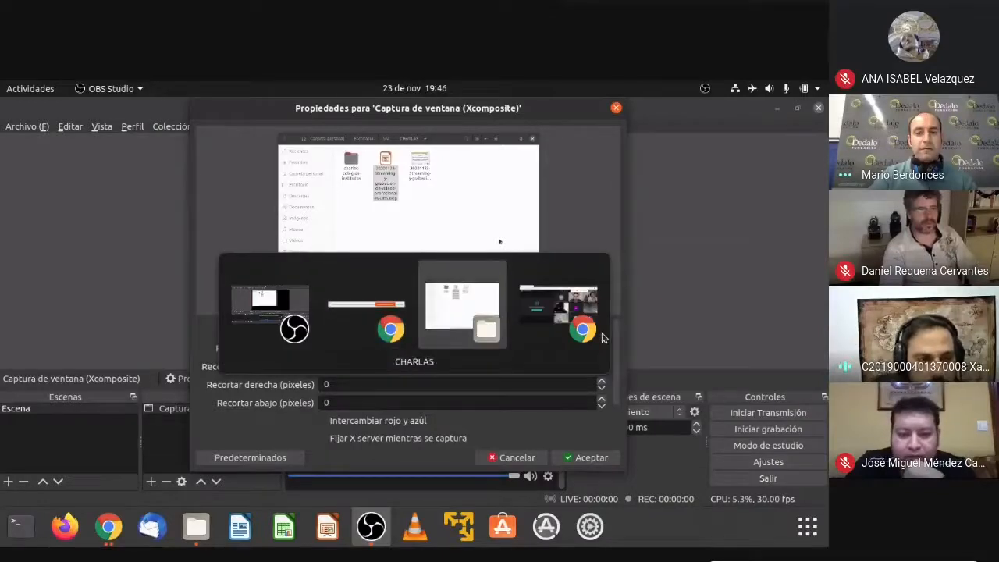
{"action": "key", "text": "alt+Tab"}
{"action": "key", "text": "alt+Tab"}
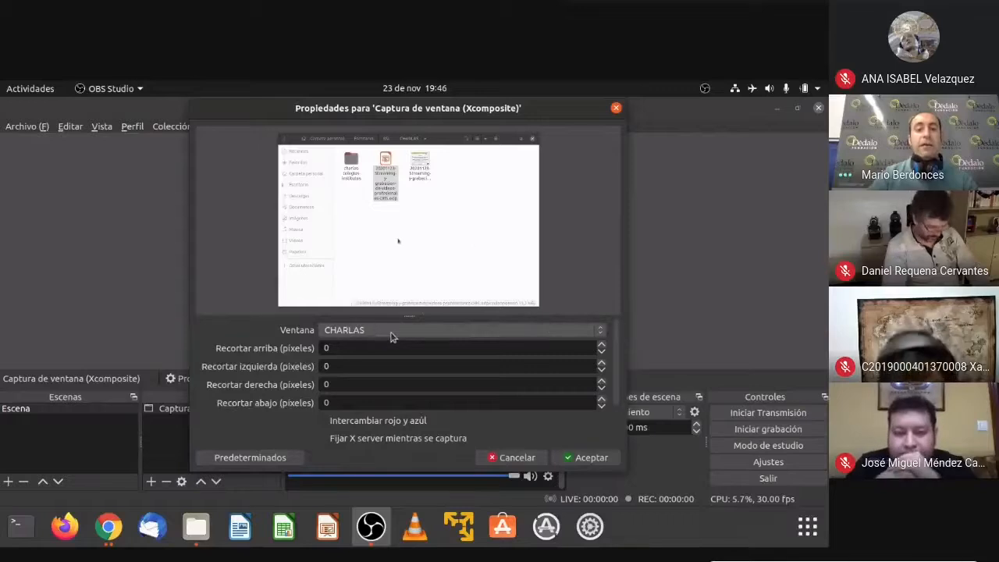
{"action": "left_click", "coordinate": [601, 330]}
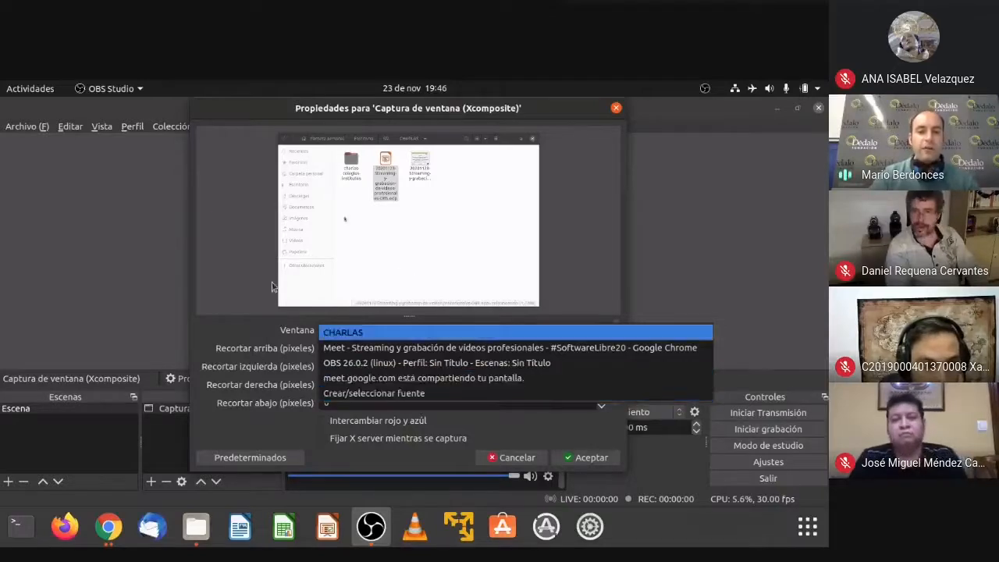
Step: Switch to Google Chrome and bring up the Fundación Dédalo website
{"action": "left_click", "coordinate": [109, 527]}
{"action": "left_click", "coordinate": [108, 528]}
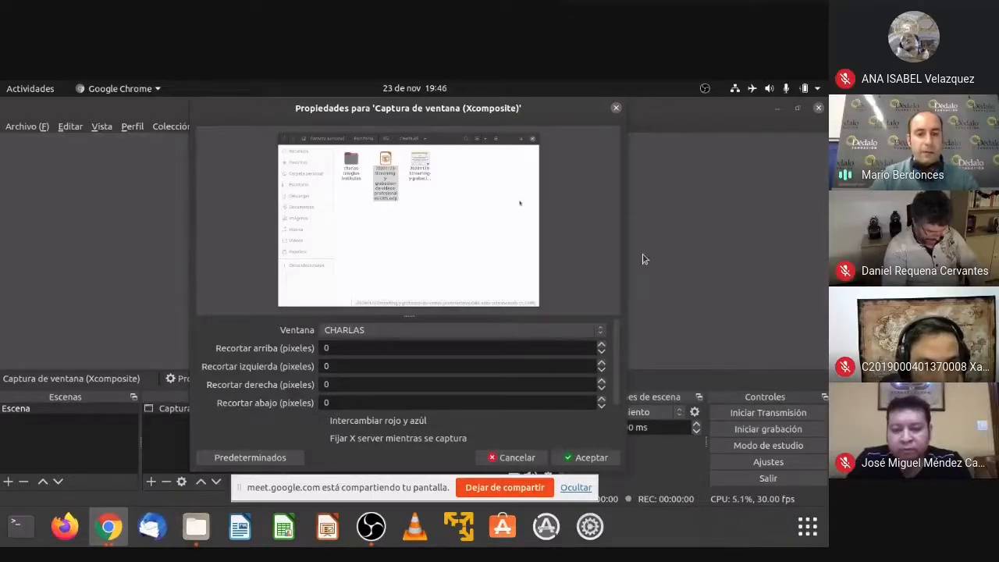
{"action": "key", "text": "alt+Tab"}
{"action": "key", "text": "alt+Tab"}
{"action": "key", "text": "alt+Tab"}
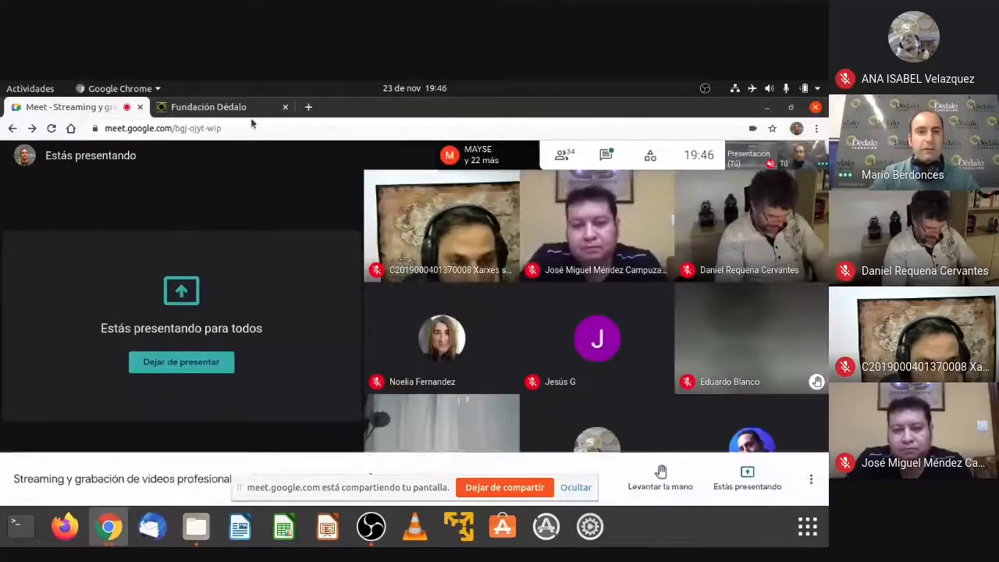
{"action": "left_click", "coordinate": [246, 107]}
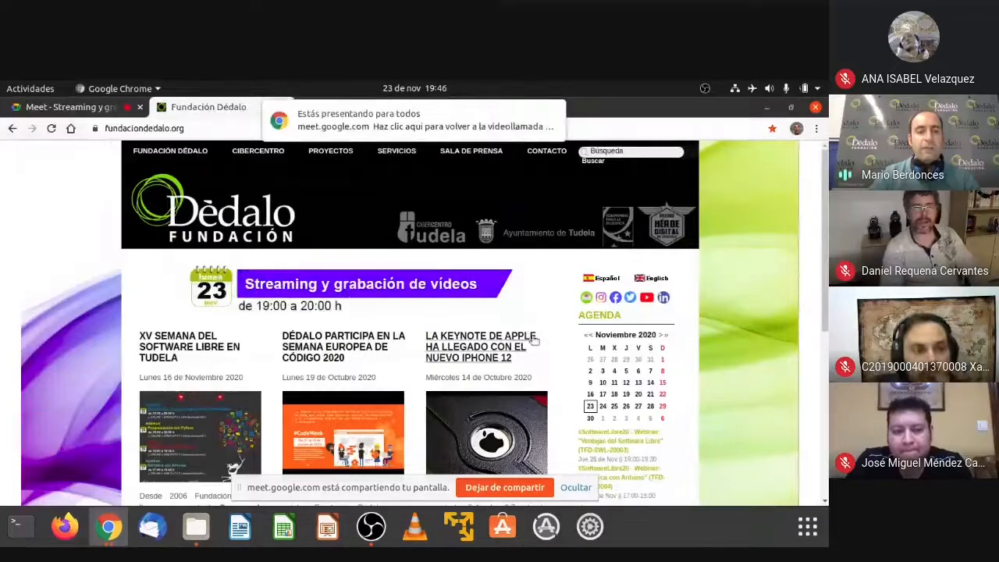
Step: Return to OBS Studio, set the captured window to the Meet Google Chrome window, and accept the source properties
{"action": "key", "text": "alt+Tab"}
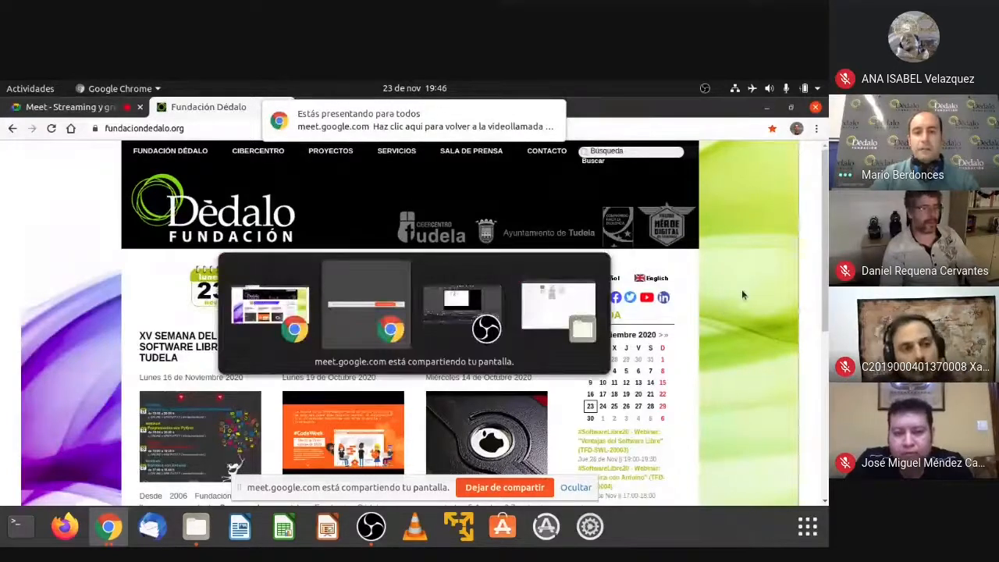
{"action": "key", "text": "alt+Tab"}
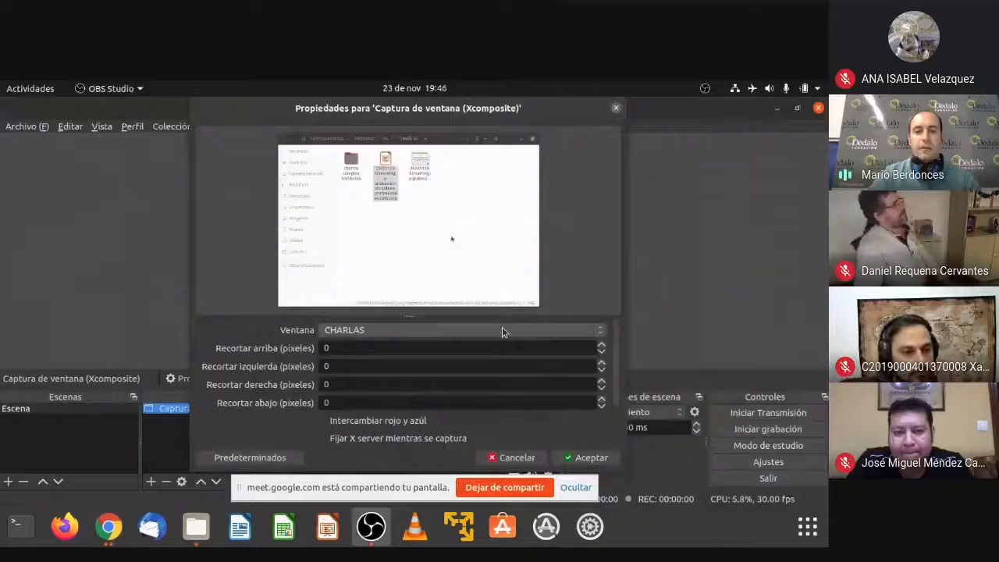
{"action": "left_click", "coordinate": [501, 330]}
{"action": "left_click", "coordinate": [504, 348]}
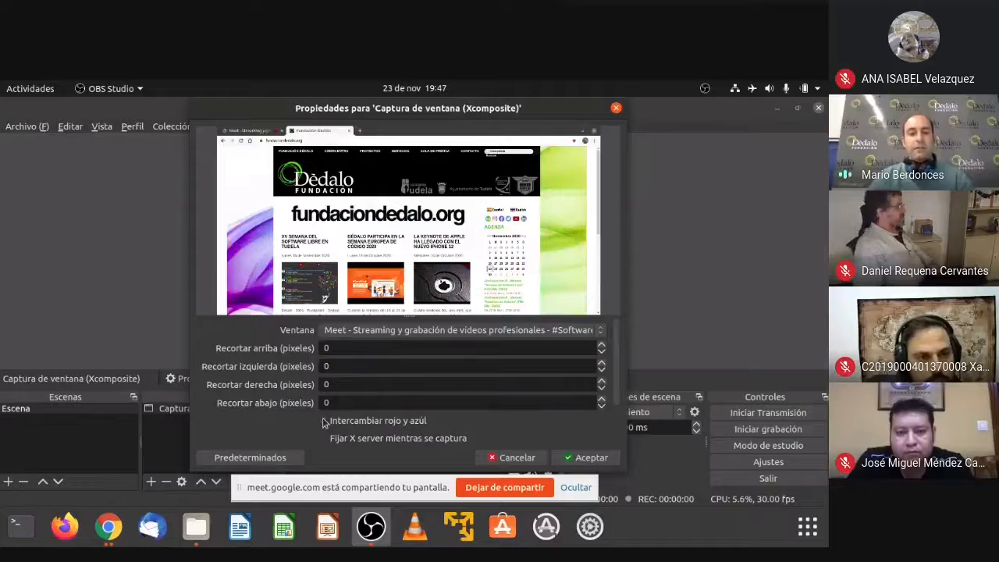
{"action": "left_click", "coordinate": [598, 463]}
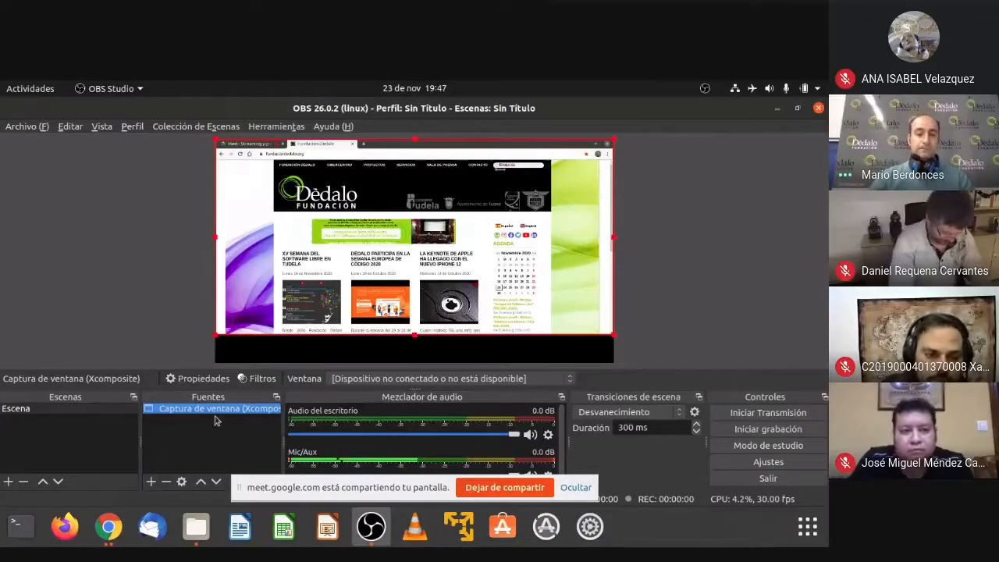
Step: Switch to the Google Meet call in Chrome, hide the sharing notice, turn off the call's camera and minimize the browser
{"action": "left_click", "coordinate": [150, 483]}
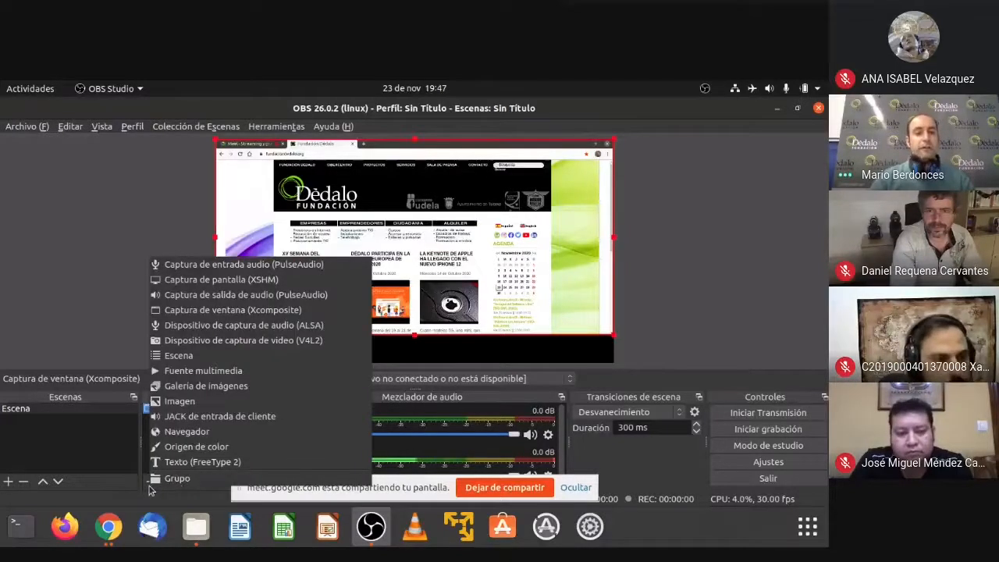
{"action": "left_click", "coordinate": [107, 539]}
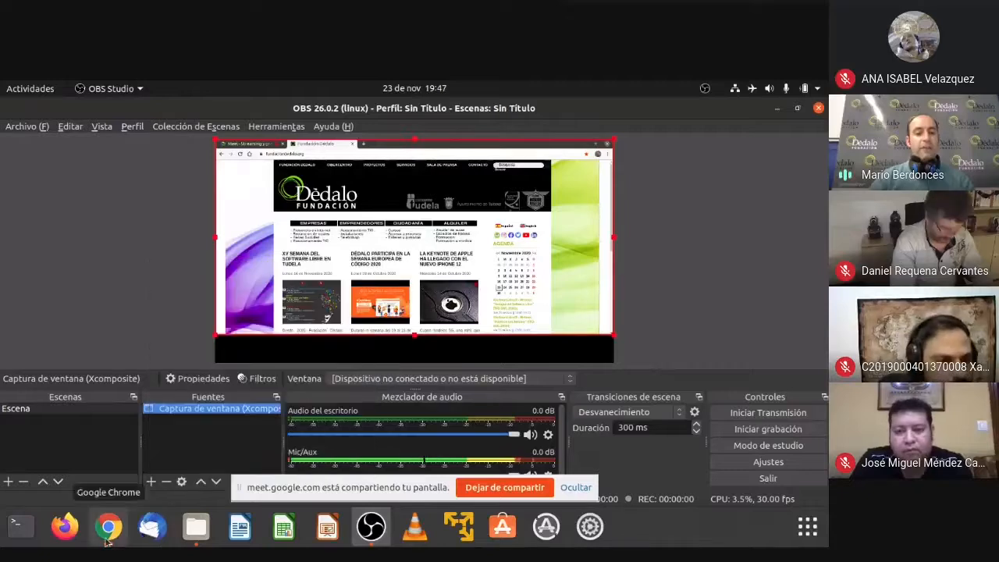
{"action": "left_click", "coordinate": [109, 530]}
{"action": "left_click", "coordinate": [106, 111]}
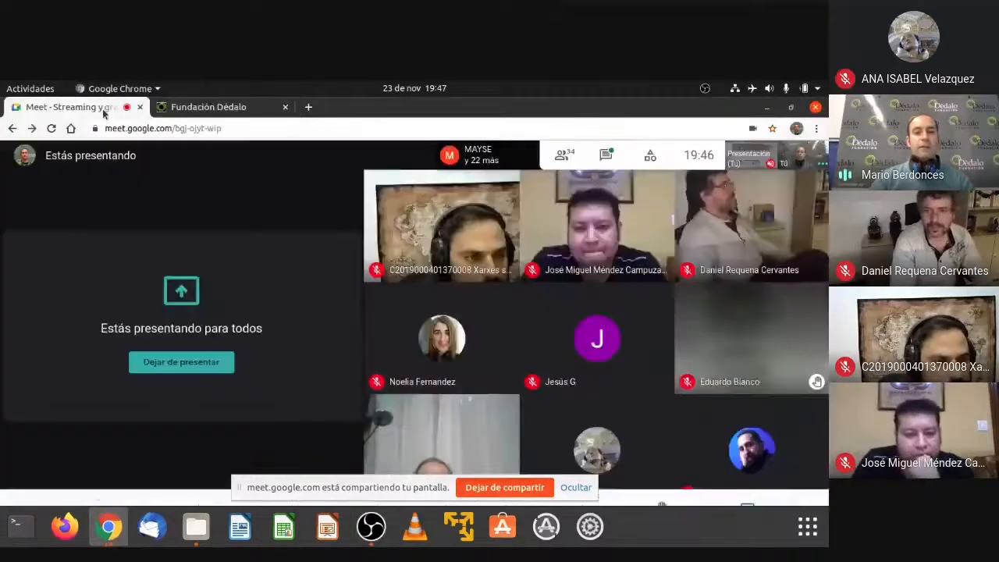
{"action": "left_click", "coordinate": [575, 487]}
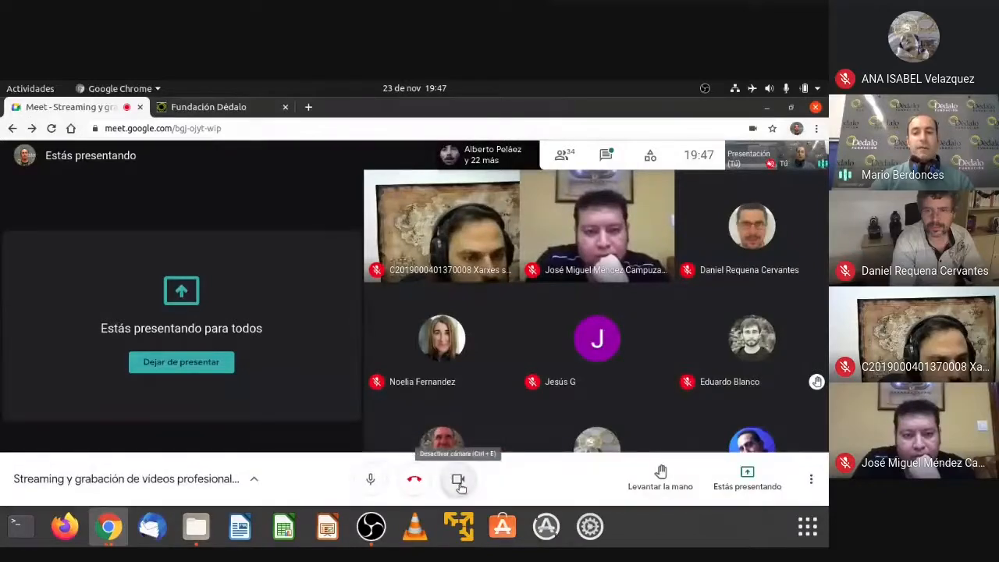
{"action": "left_click", "coordinate": [459, 482]}
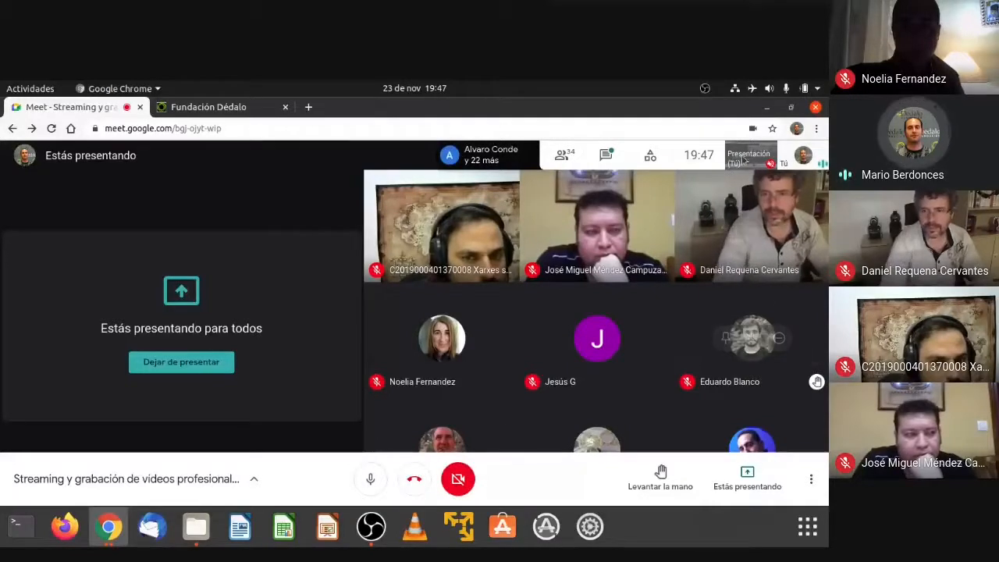
{"action": "left_click", "coordinate": [766, 108]}
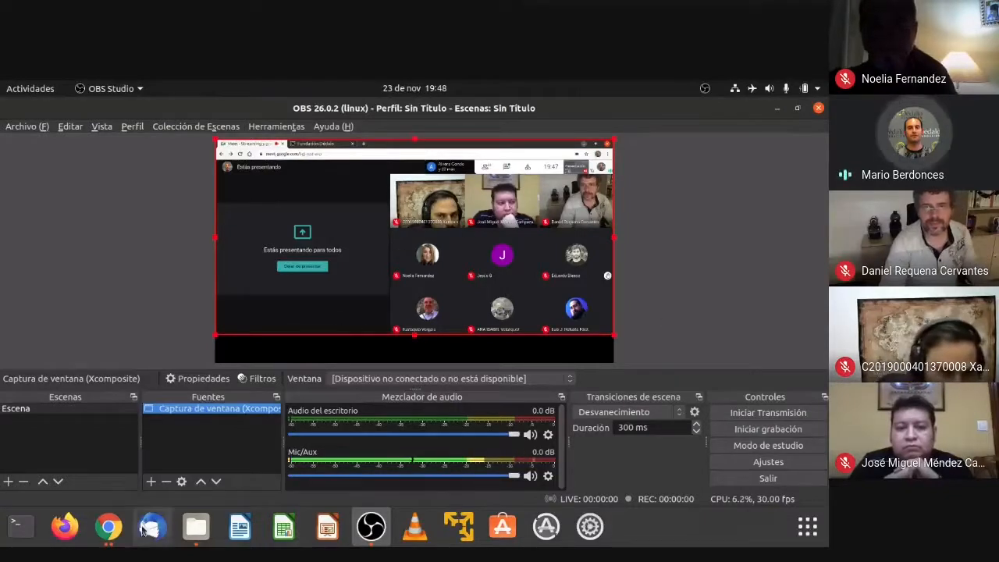
Step: Bring the Fundación Dédalo page back up in Chrome and minimize the browser to return to OBS Studio
{"action": "left_click", "coordinate": [109, 527]}
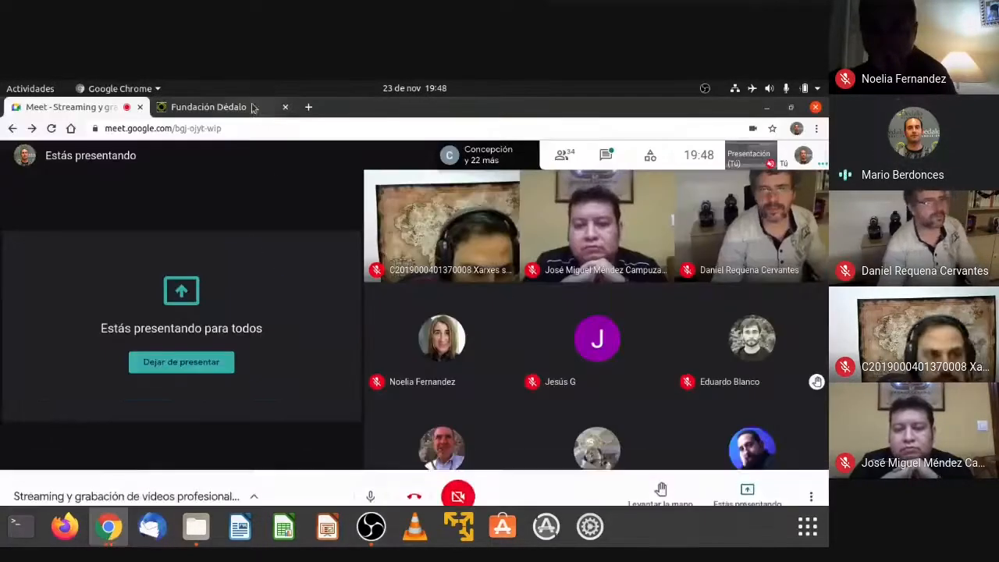
{"action": "left_click", "coordinate": [251, 107]}
{"action": "left_click", "coordinate": [768, 109]}
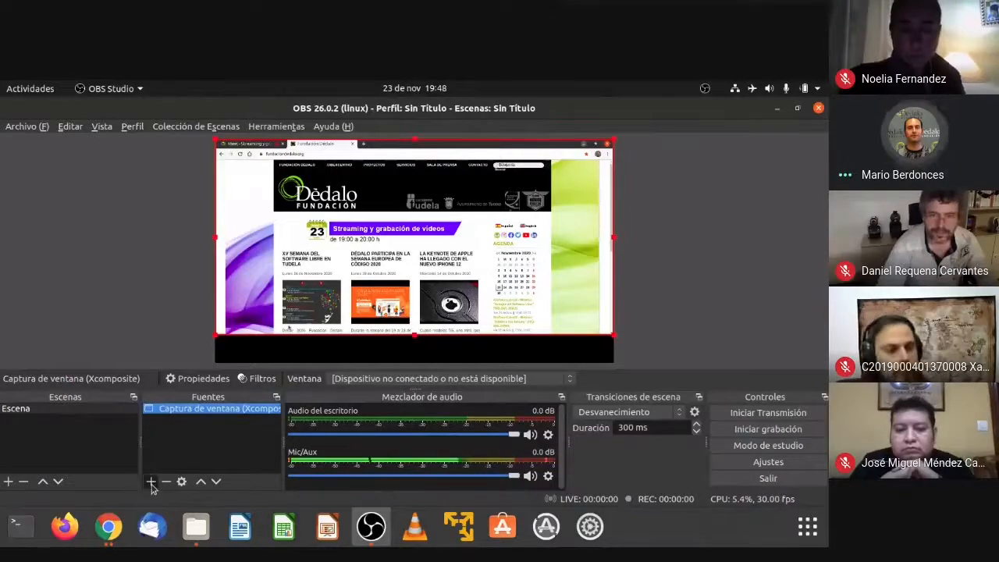
Step: Add a new visible video capture device (V4L2) source to the scene, keeping its default name
{"action": "left_click", "coordinate": [153, 482]}
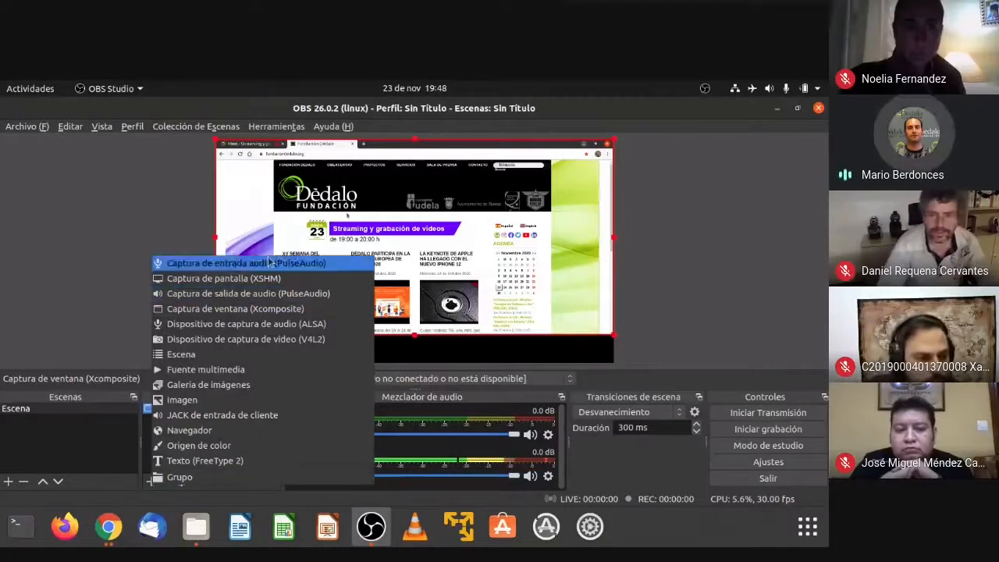
{"action": "left_click", "coordinate": [261, 340]}
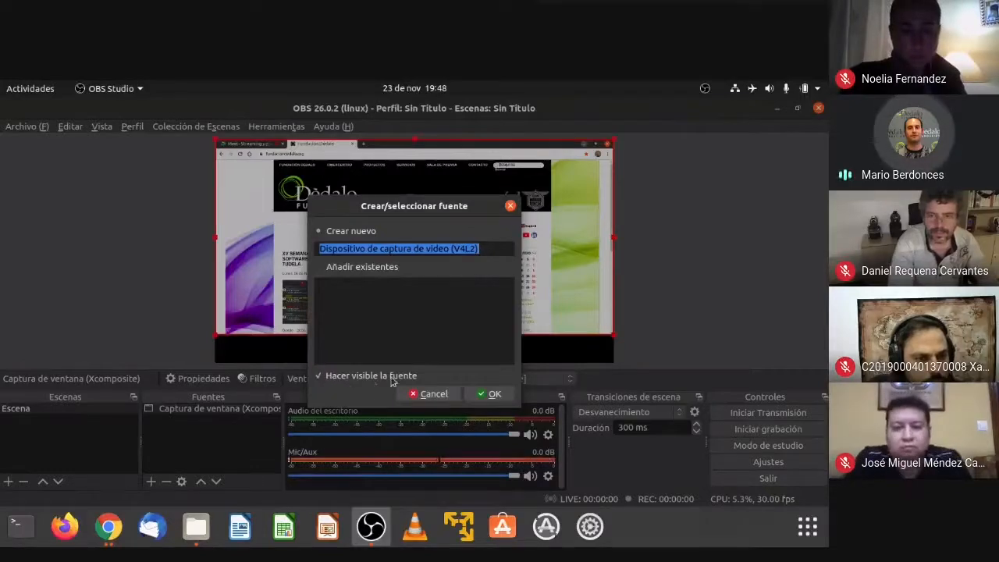
{"action": "left_click", "coordinate": [490, 394]}
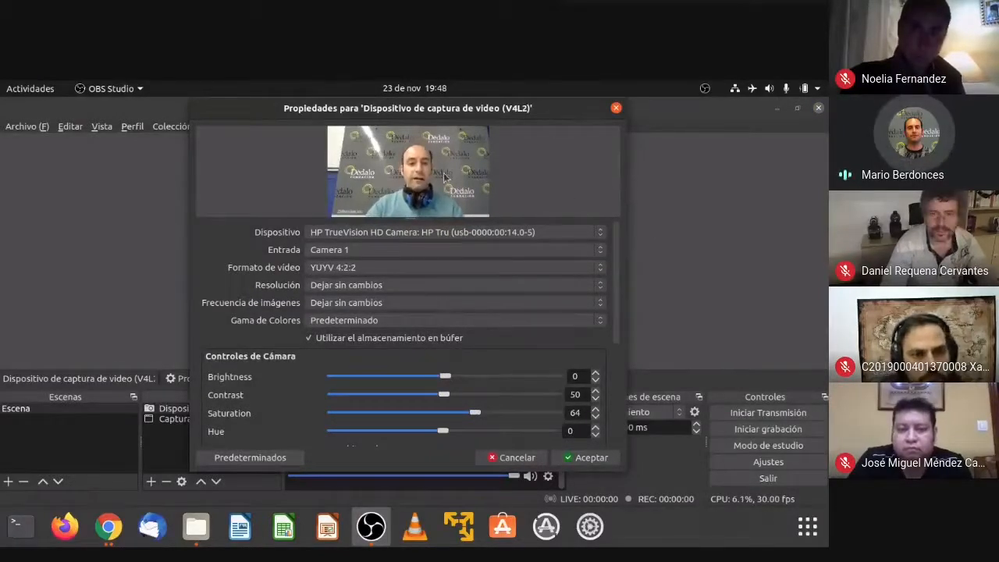
Step: Check the webcam source's device, input and resolution options, keep HP TrueVision HD Camera with the resolution unchanged, and accept the properties
{"action": "left_click", "coordinate": [599, 234]}
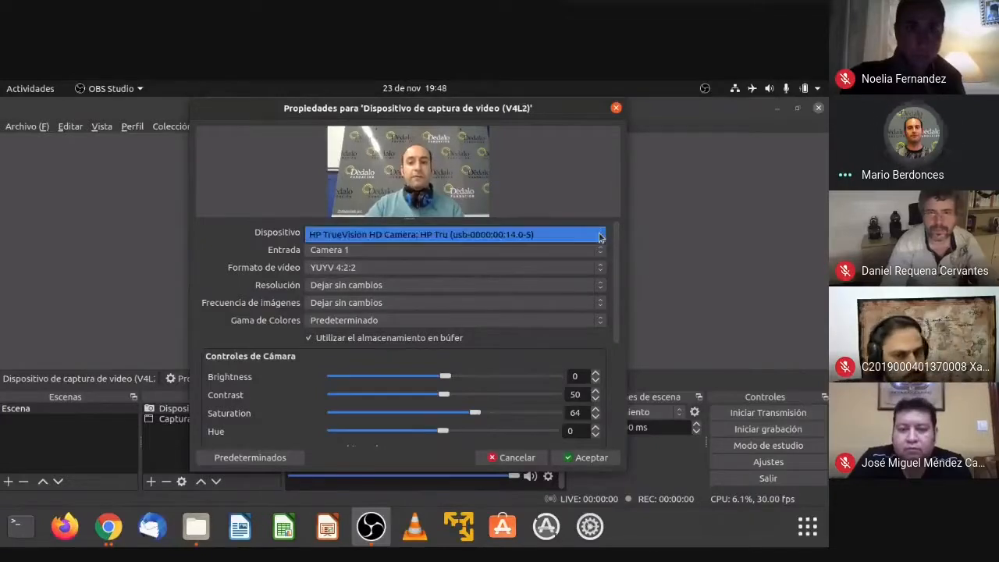
{"action": "left_click", "coordinate": [606, 164]}
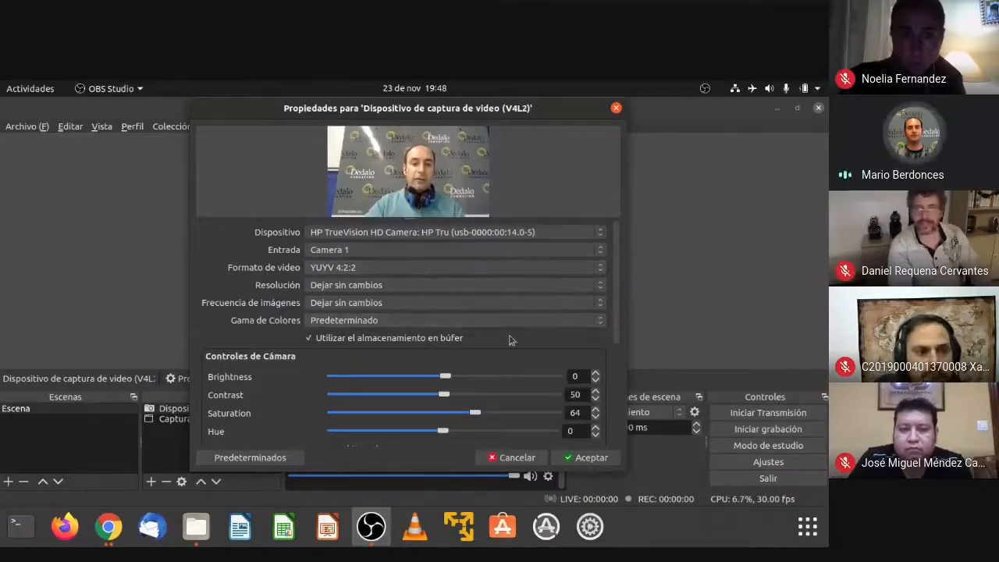
{"action": "left_click", "coordinate": [604, 251]}
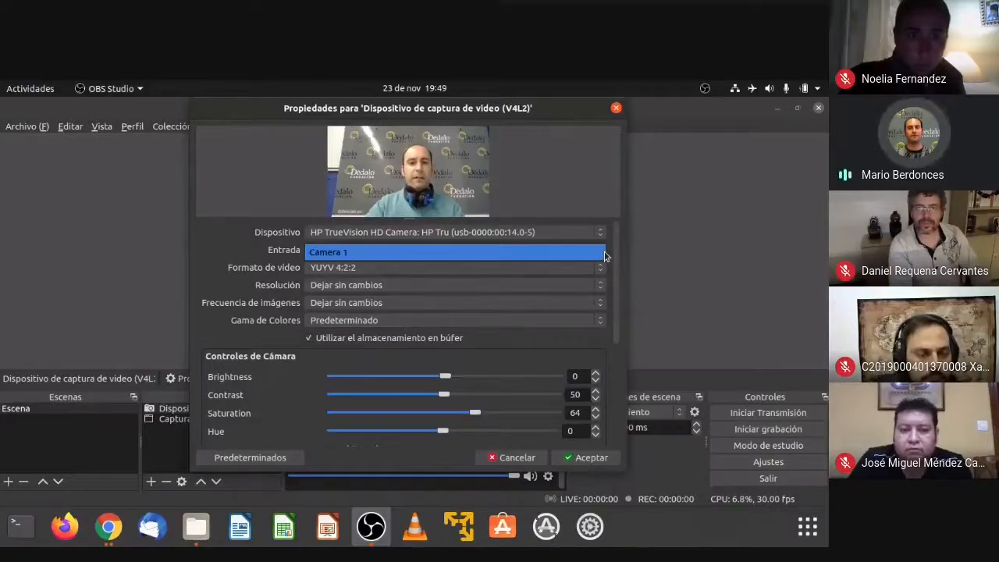
{"action": "left_click", "coordinate": [218, 241]}
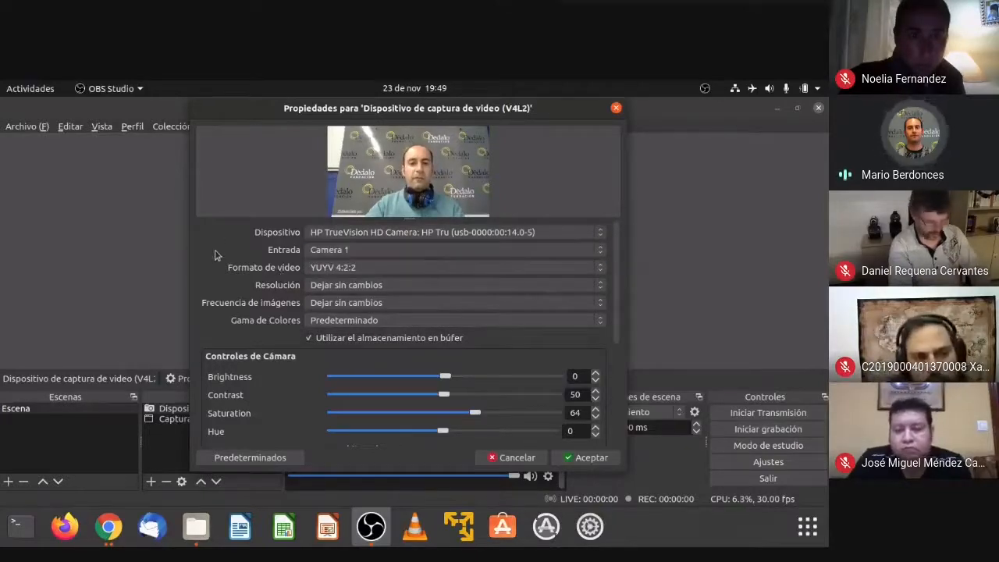
{"action": "left_click", "coordinate": [601, 288]}
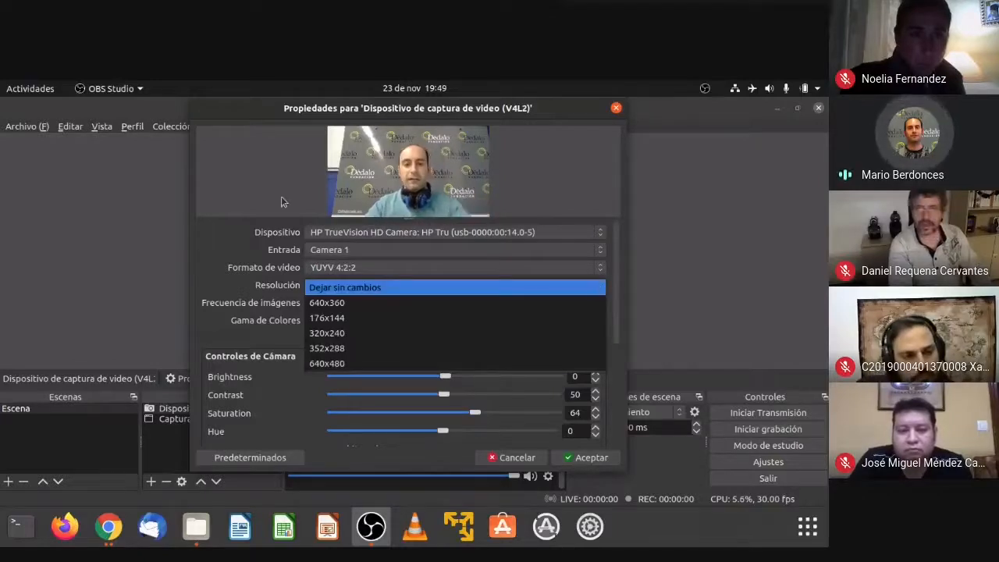
{"action": "left_click", "coordinate": [218, 231]}
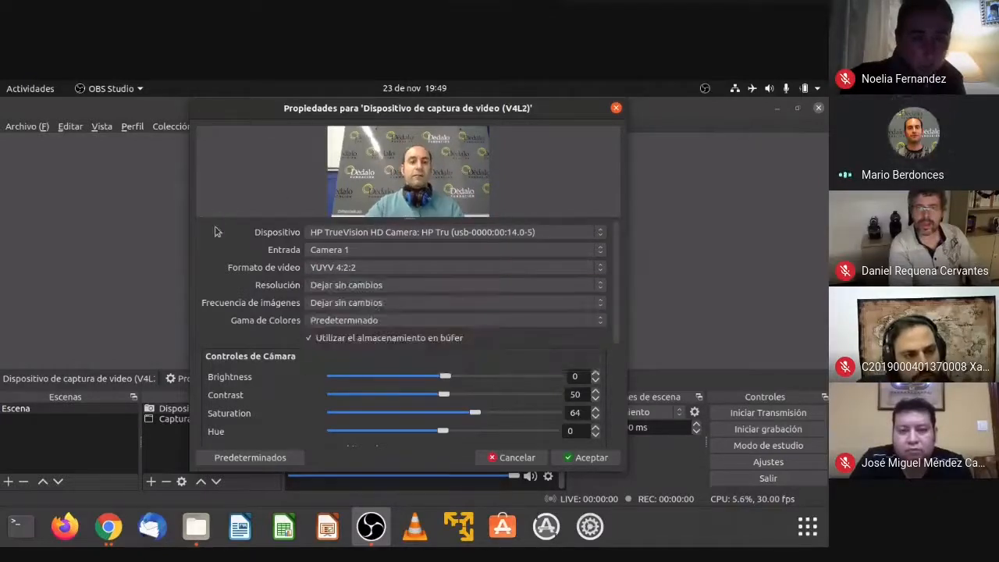
{"action": "left_click", "coordinate": [576, 462]}
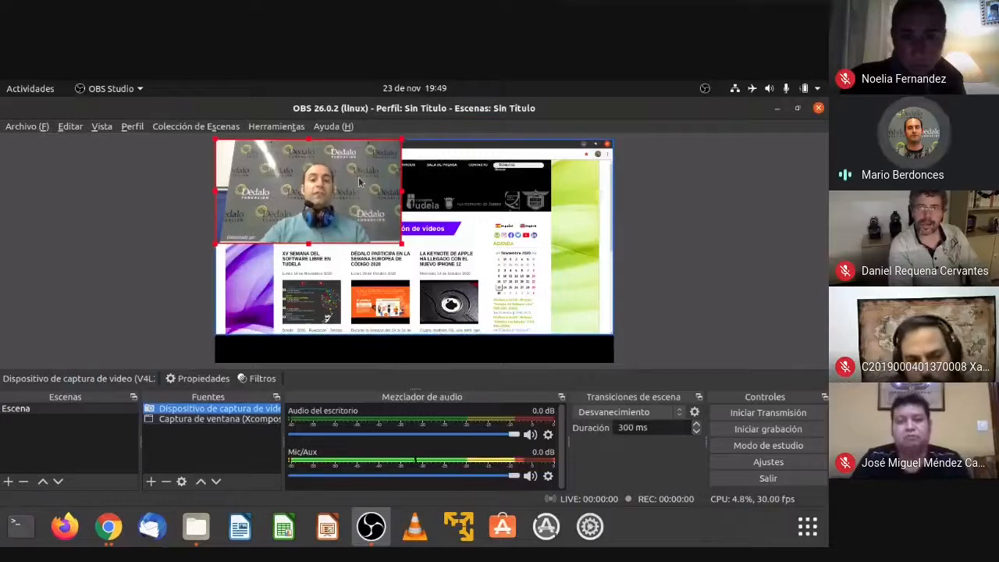
Step: Move the webcam source to the lower-right corner of the canvas and shrink it to a small overlay on the browser capture
{"action": "left_click_drag", "start_coordinate": [359, 170], "coordinate": [562, 280]}
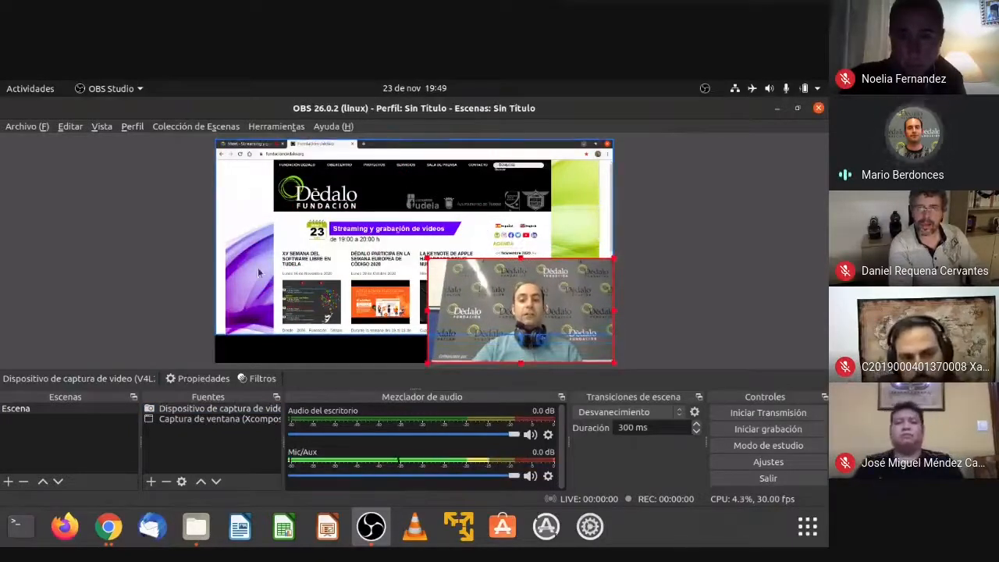
{"action": "left_click", "coordinate": [686, 282]}
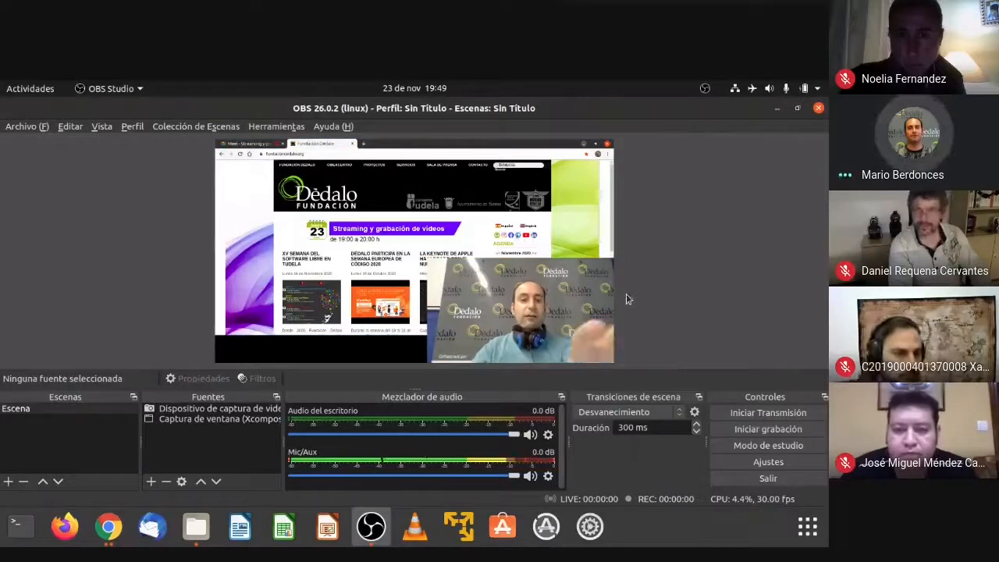
{"action": "left_click", "coordinate": [428, 266]}
{"action": "left_click_drag", "start_coordinate": [428, 258], "coordinate": [523, 312]}
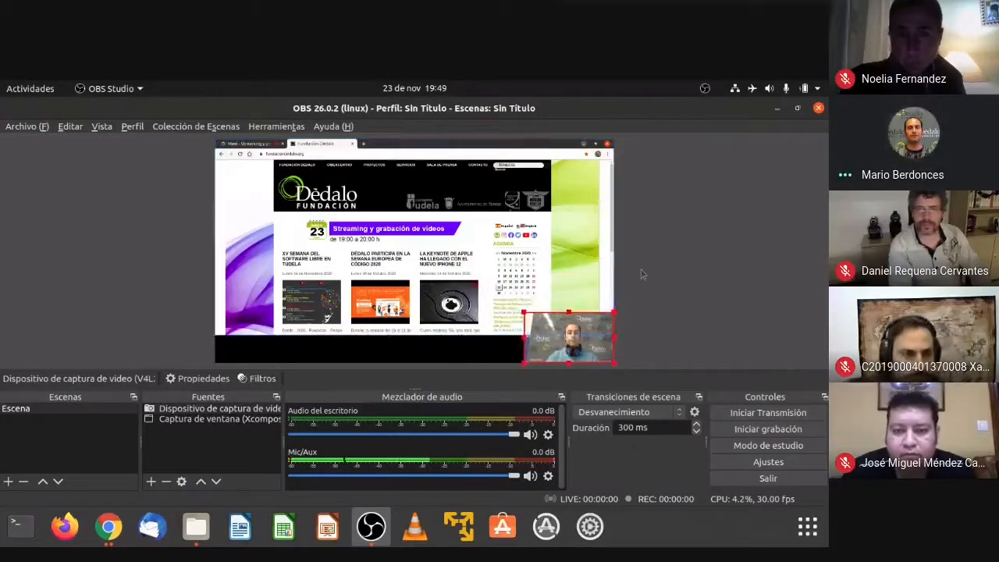
{"action": "left_click", "coordinate": [642, 274]}
{"action": "left_click", "coordinate": [355, 246]}
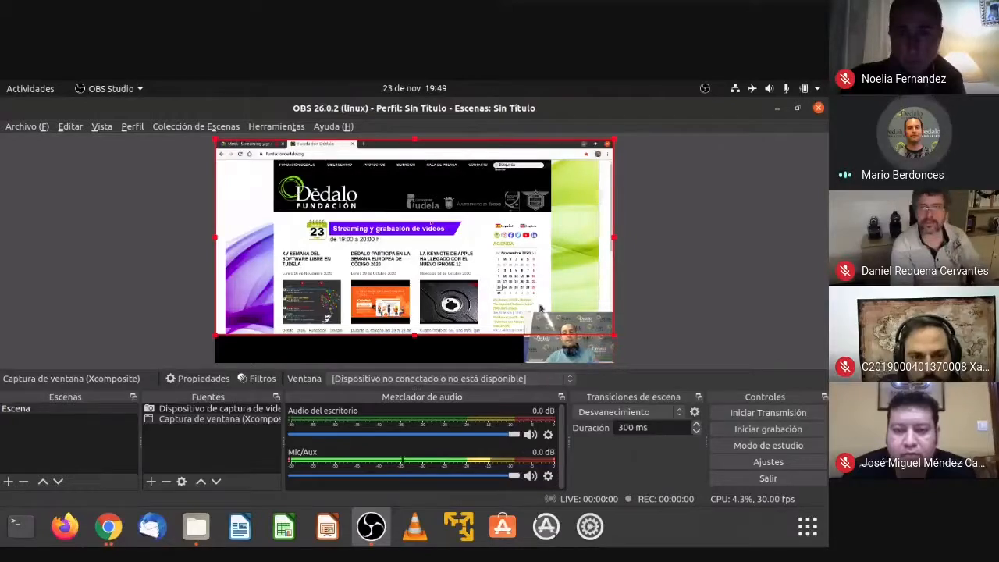
{"action": "left_click", "coordinate": [574, 339]}
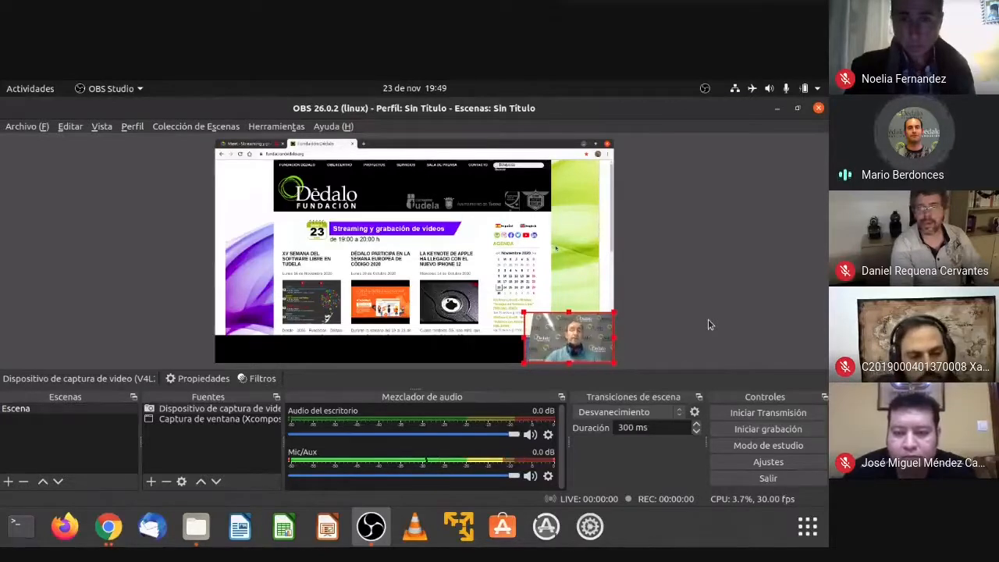
{"action": "left_click", "coordinate": [654, 244]}
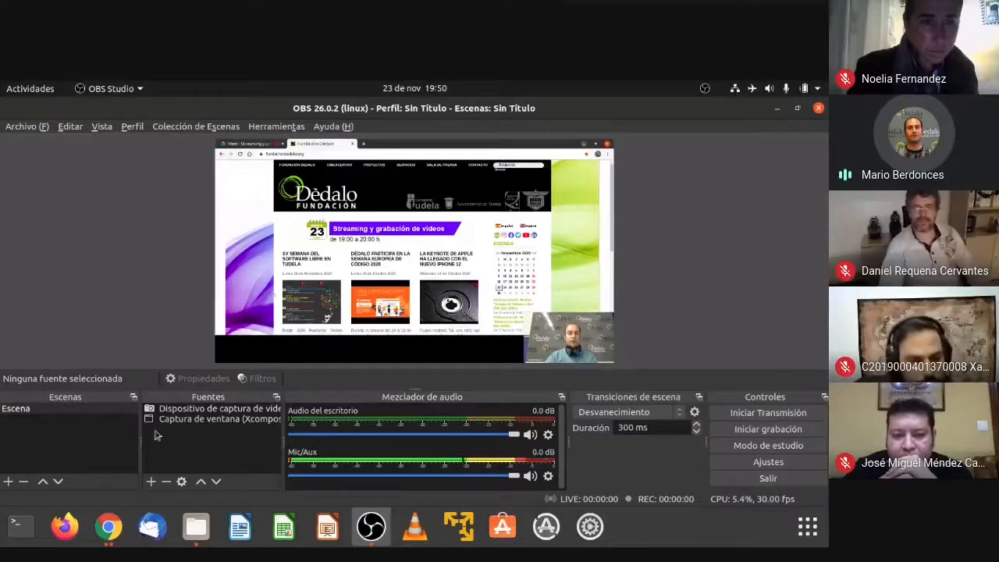
{"action": "left_click", "coordinate": [151, 481]}
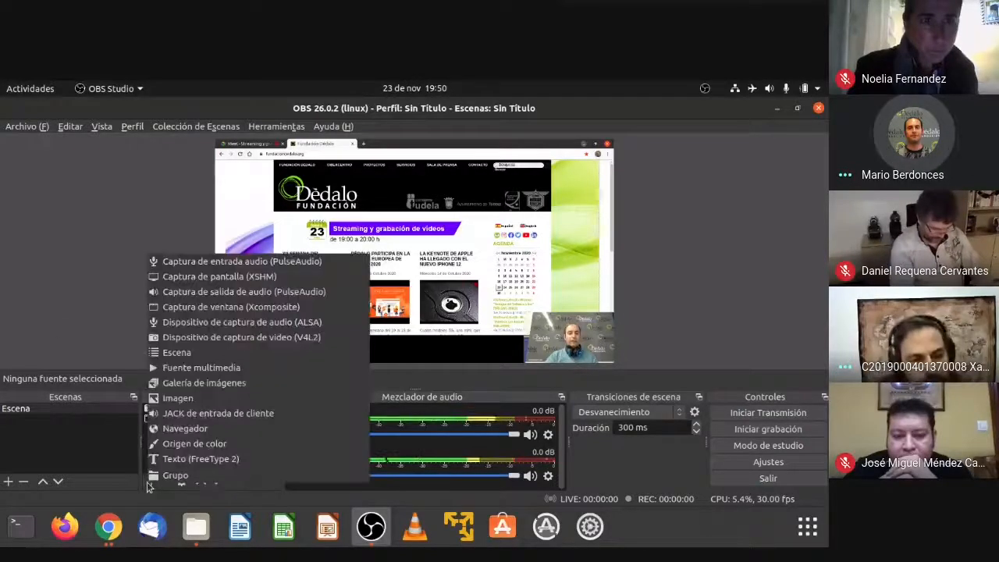
{"action": "left_click", "coordinate": [110, 295]}
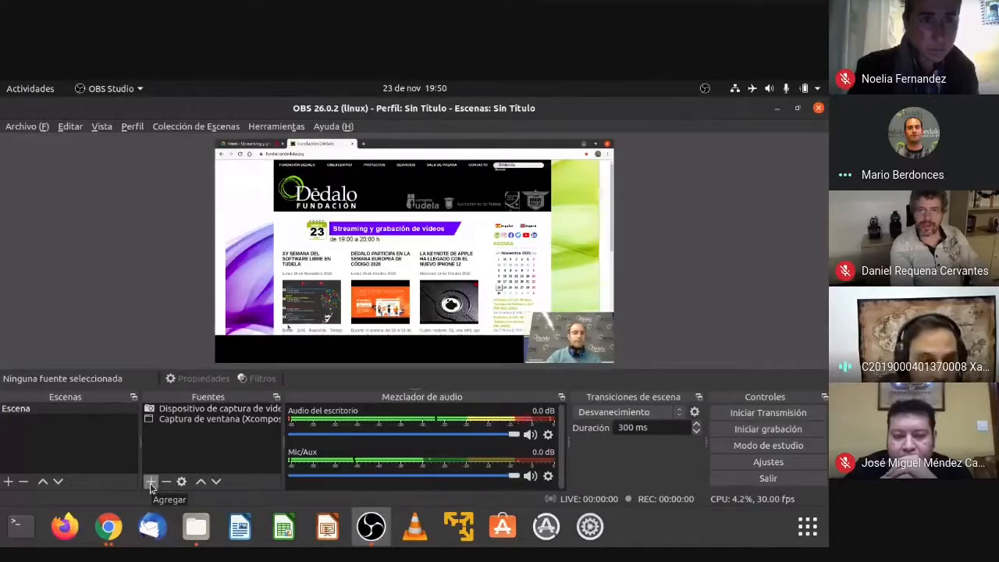
{"action": "right_click", "coordinate": [201, 419]}
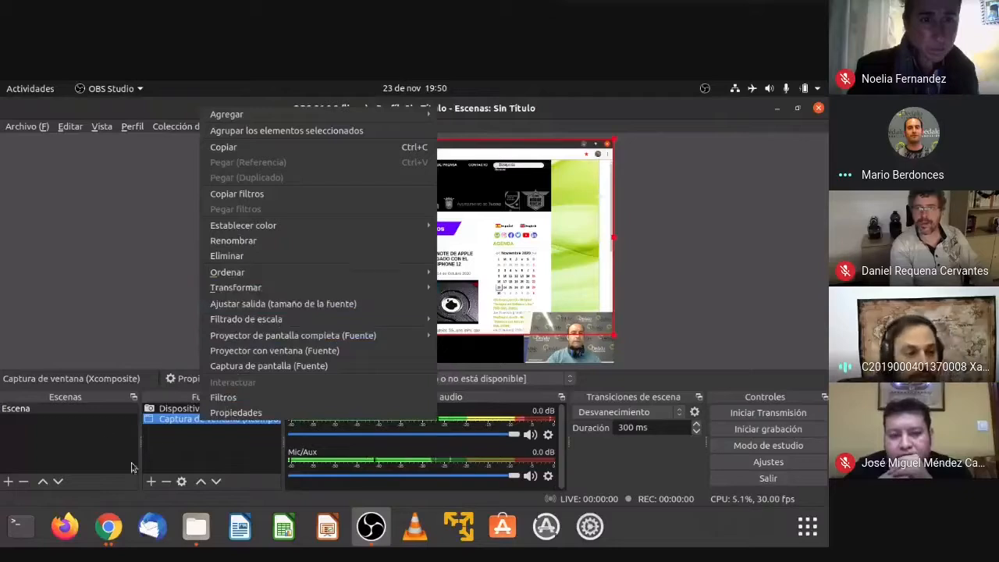
{"action": "left_click", "coordinate": [163, 447]}
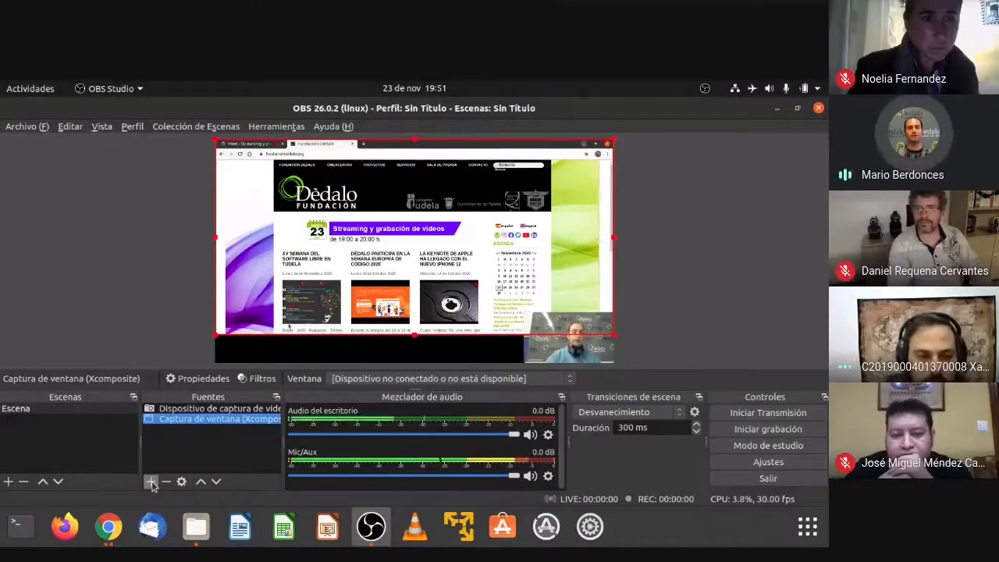
Step: Add a new visible screen capture (XSHM) source with its default name, review its display and crop options, and close the properties
{"action": "left_click", "coordinate": [152, 481]}
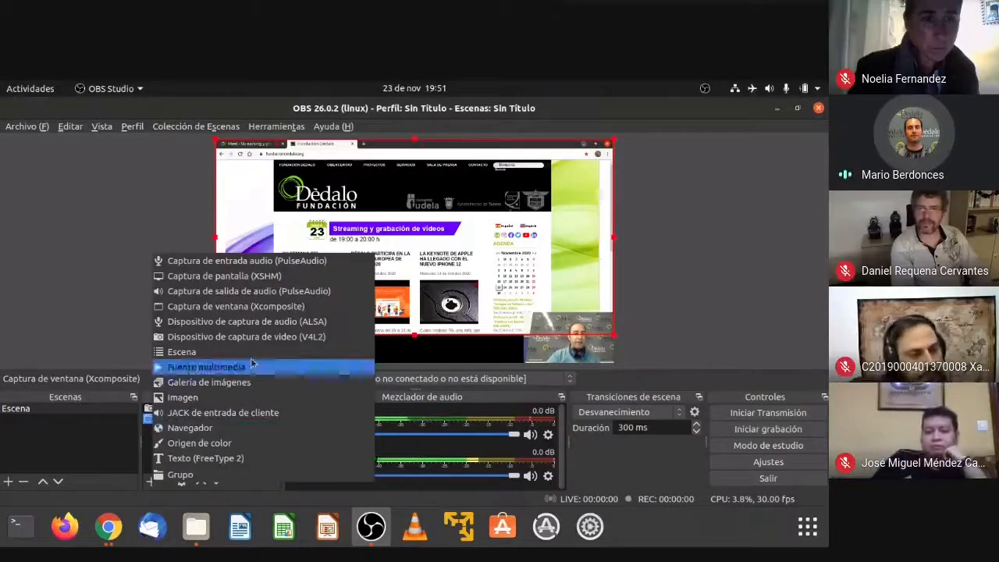
{"action": "left_click", "coordinate": [252, 278]}
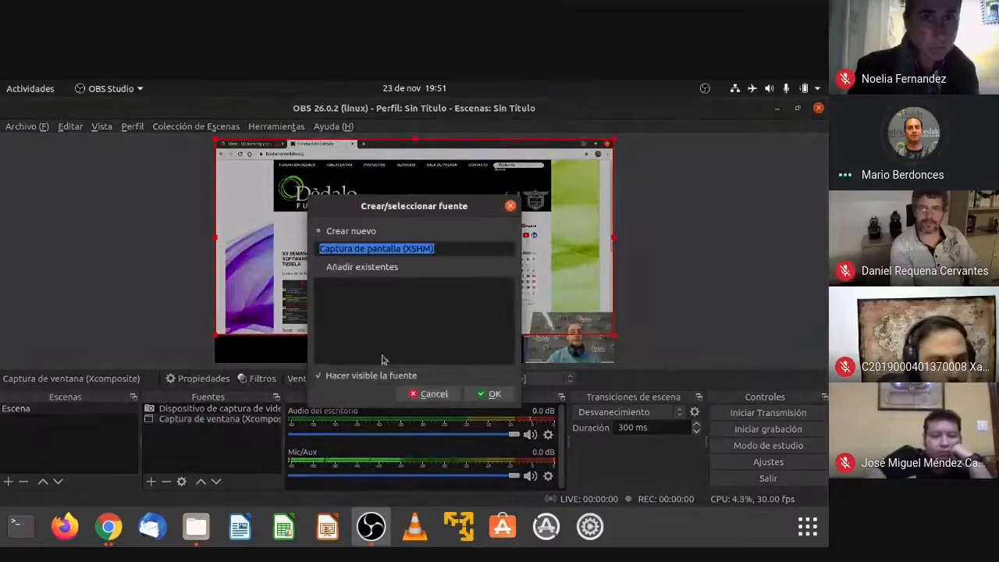
{"action": "left_click", "coordinate": [494, 400]}
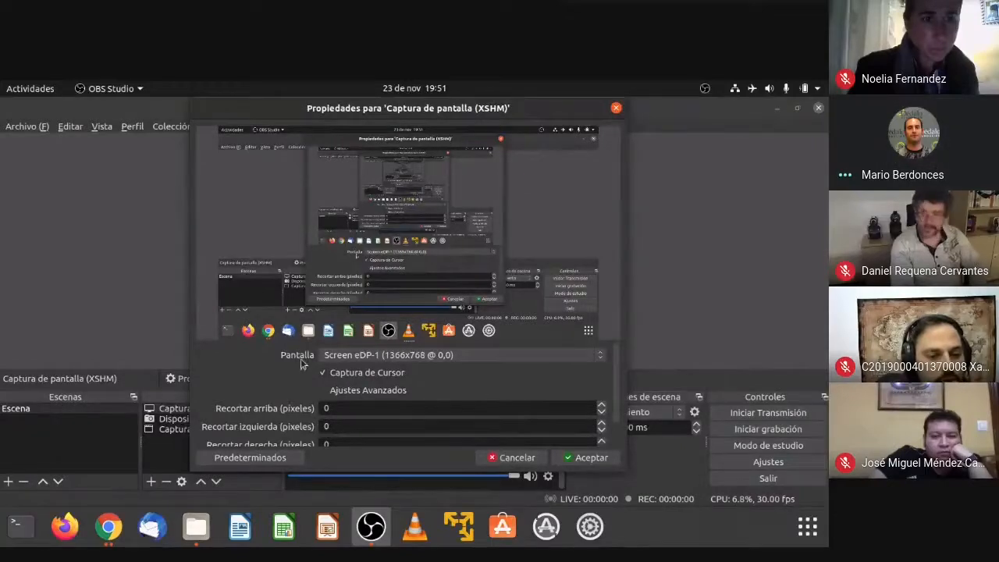
{"action": "left_click", "coordinate": [597, 357]}
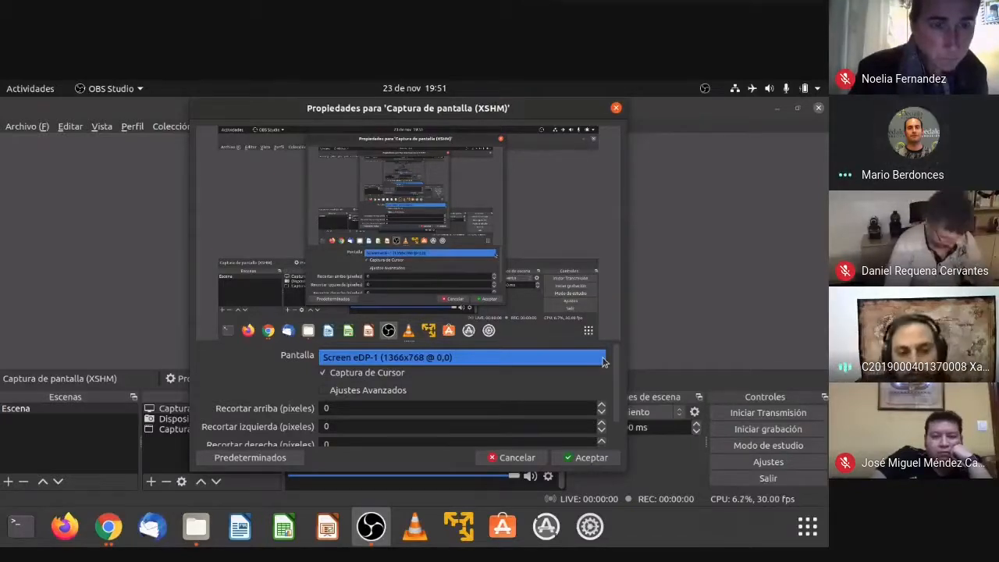
{"action": "left_click", "coordinate": [475, 386]}
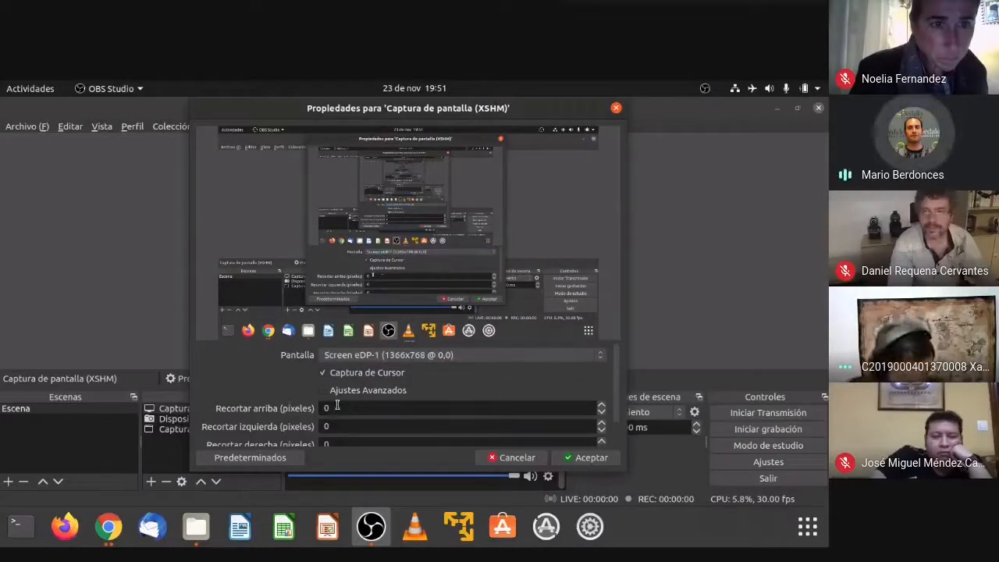
{"action": "scroll", "coordinate": [616, 386], "scroll_direction": "down", "scroll_amount": 2}
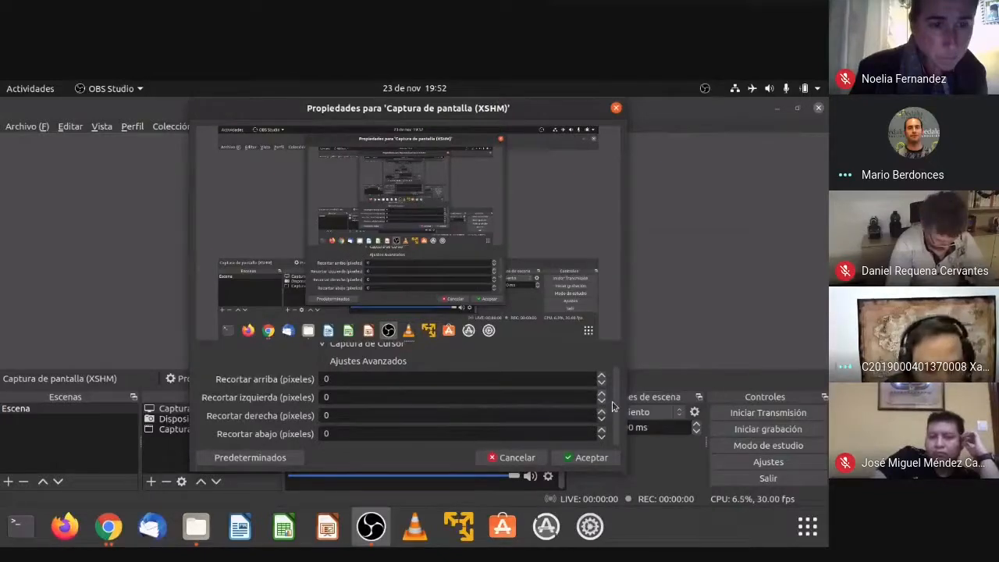
{"action": "scroll", "coordinate": [616, 375], "scroll_direction": "up", "scroll_amount": 2}
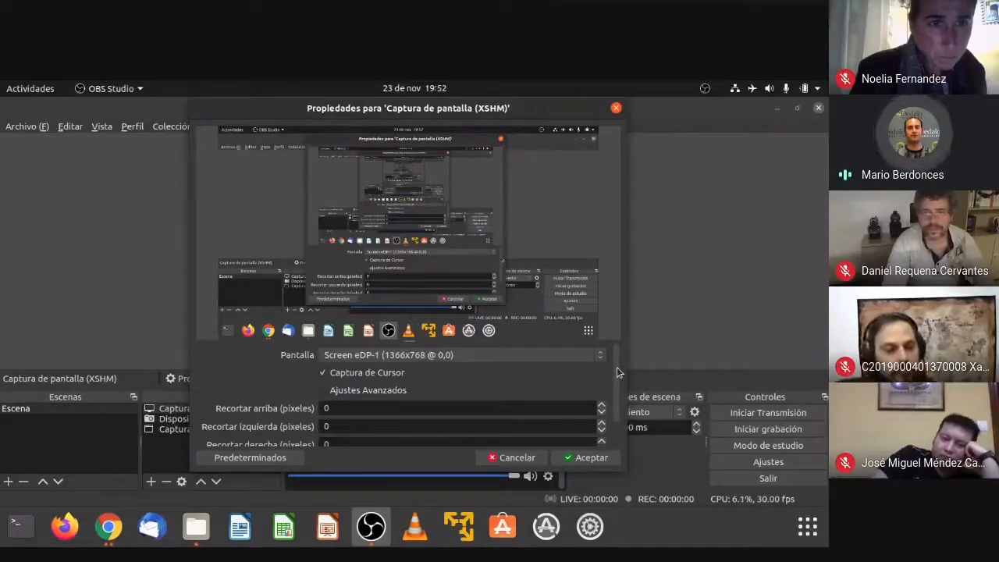
{"action": "left_click", "coordinate": [516, 457]}
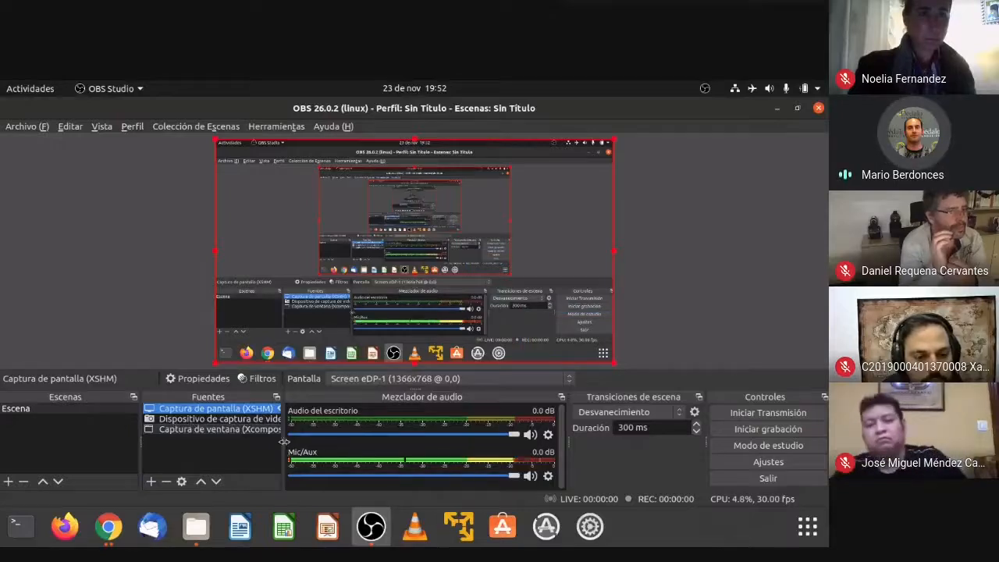
Step: Widen the sources list to reveal the visibility toggles, and switch the screen capture source off and on, leaving it hidden
{"action": "left_click_drag", "start_coordinate": [286, 445], "coordinate": [341, 441]}
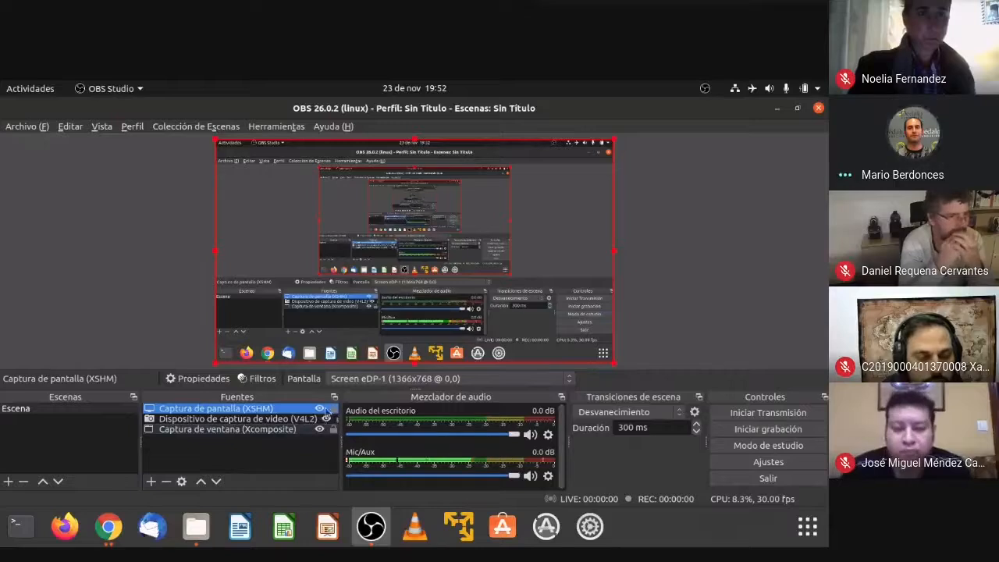
{"action": "left_click", "coordinate": [320, 408]}
{"action": "left_click", "coordinate": [320, 409]}
{"action": "left_click", "coordinate": [320, 408]}
{"action": "left_click", "coordinate": [320, 409]}
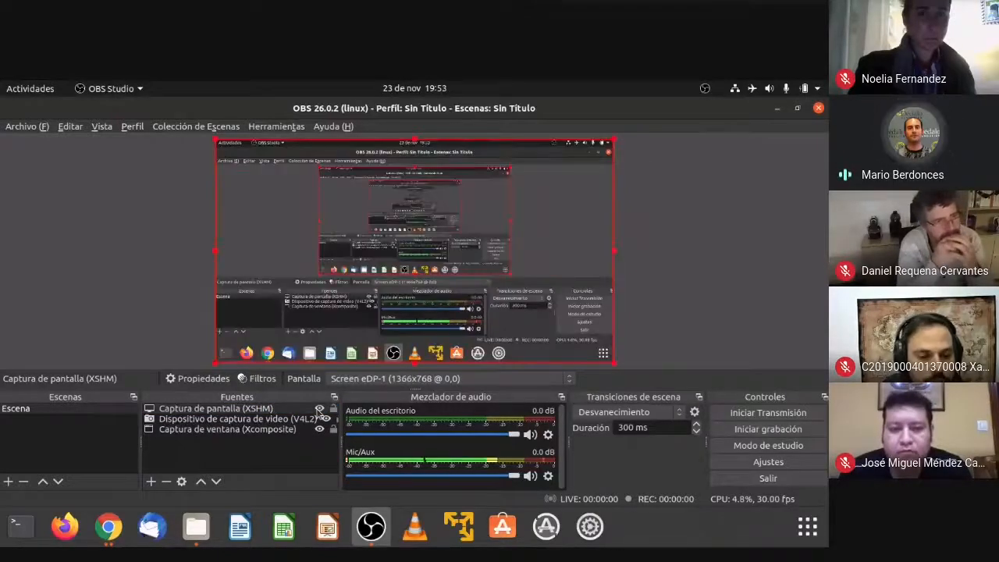
{"action": "left_click", "coordinate": [320, 409]}
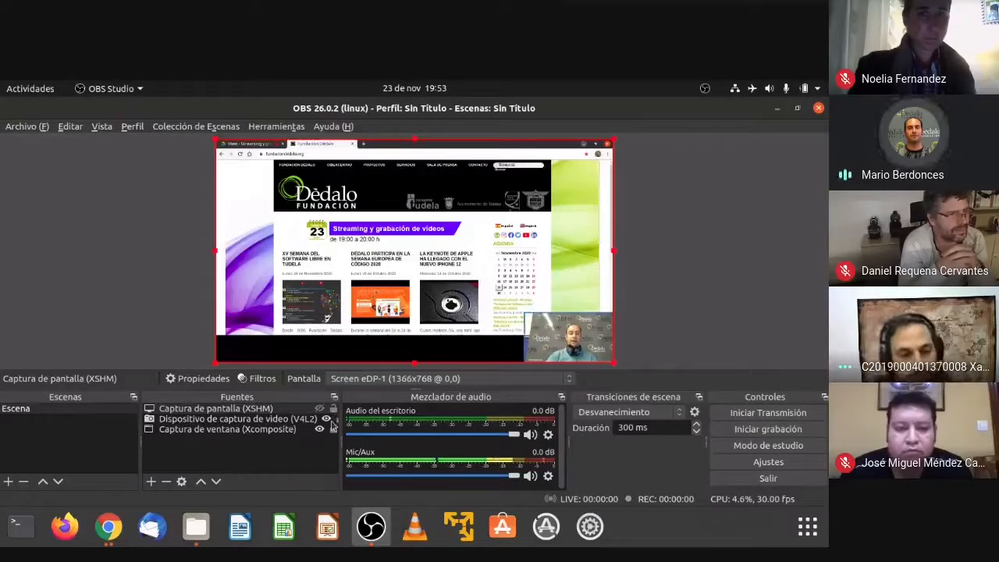
Step: Hide the webcam and window capture sources, restore both, and make the screen capture source visible again
{"action": "left_click", "coordinate": [326, 418]}
{"action": "left_click", "coordinate": [320, 430]}
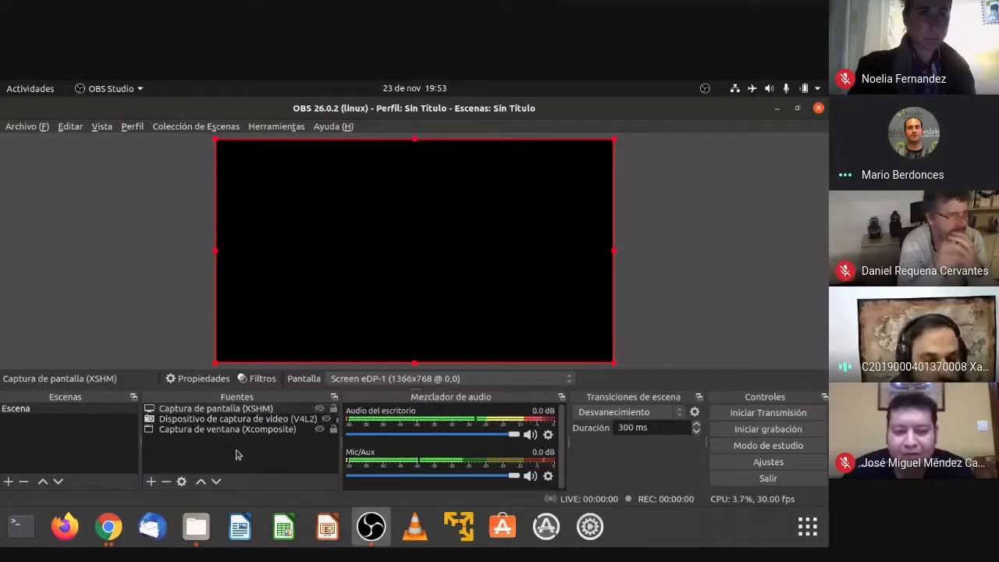
{"action": "left_click", "coordinate": [319, 428]}
{"action": "left_click", "coordinate": [326, 418]}
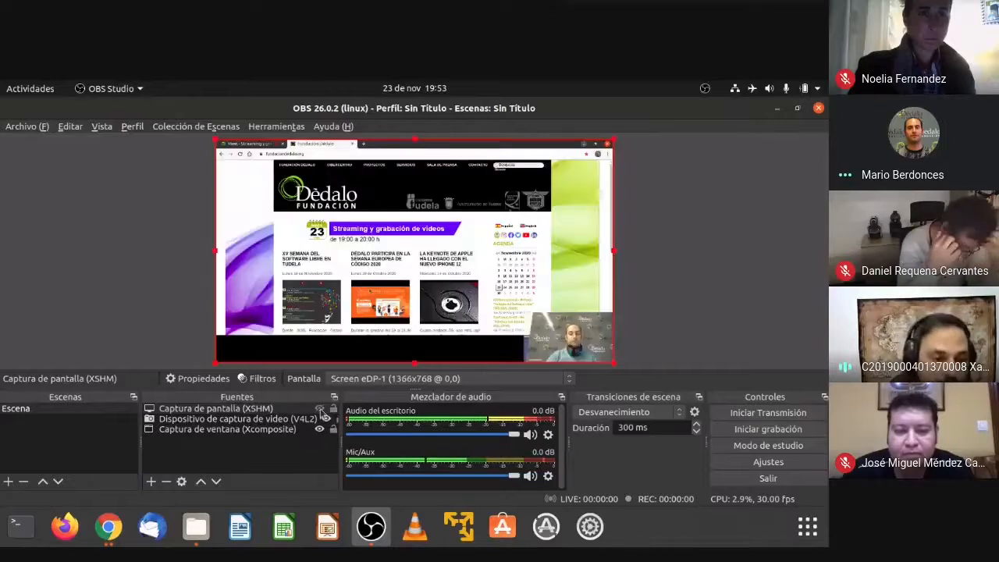
{"action": "left_click", "coordinate": [319, 408]}
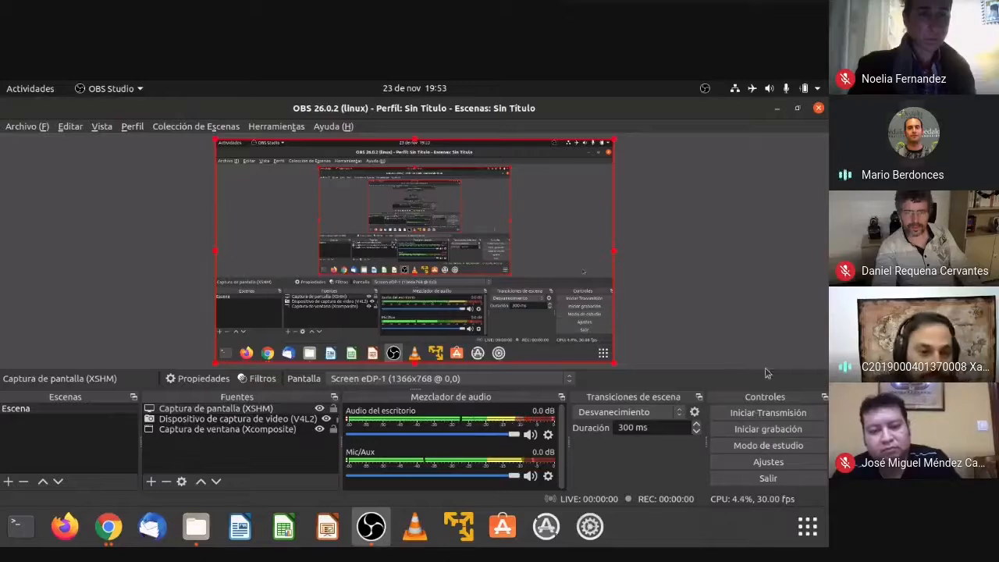
Step: Enable studio mode and take the OBS Studio window out of its maximized state so it floats over the desktop
{"action": "left_click", "coordinate": [769, 444]}
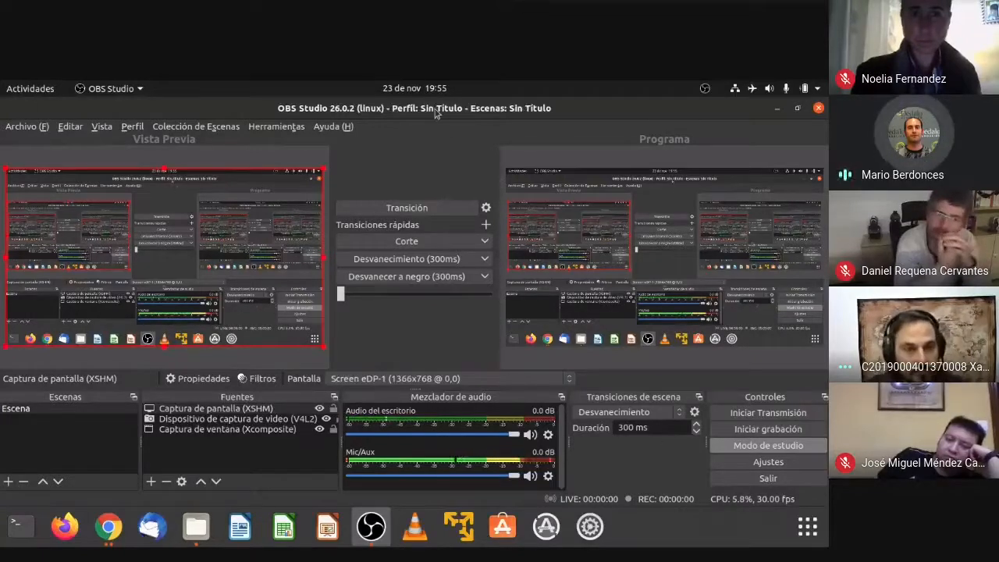
{"action": "left_click_drag", "start_coordinate": [435, 113], "coordinate": [439, 157]}
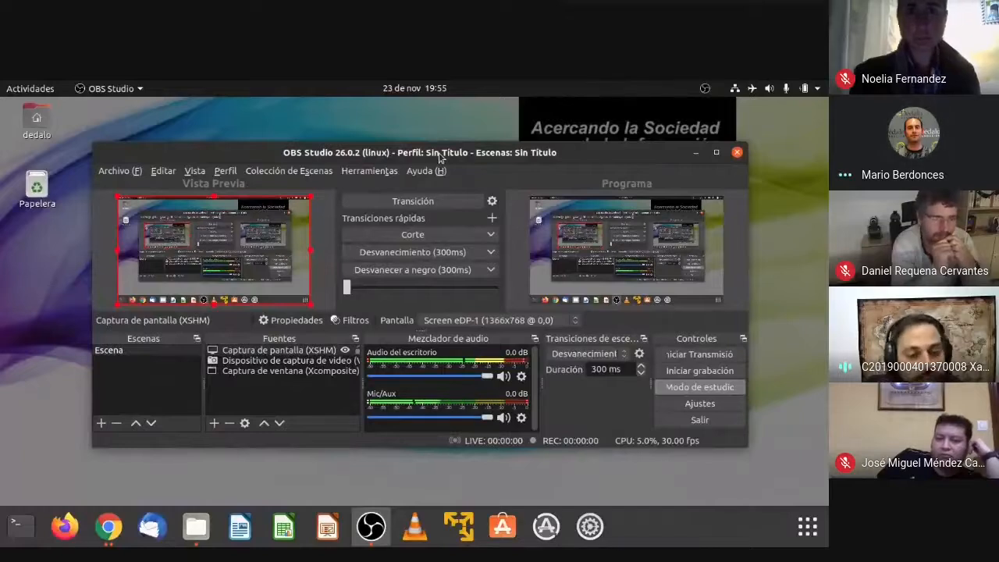
{"action": "double_click", "coordinate": [441, 156]}
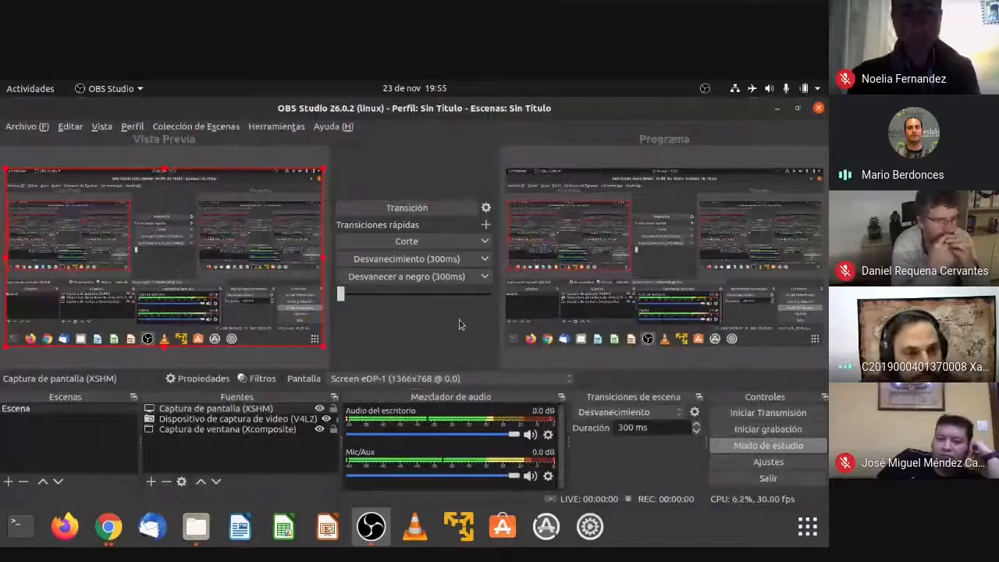
{"action": "left_click_drag", "start_coordinate": [500, 109], "coordinate": [501, 160]}
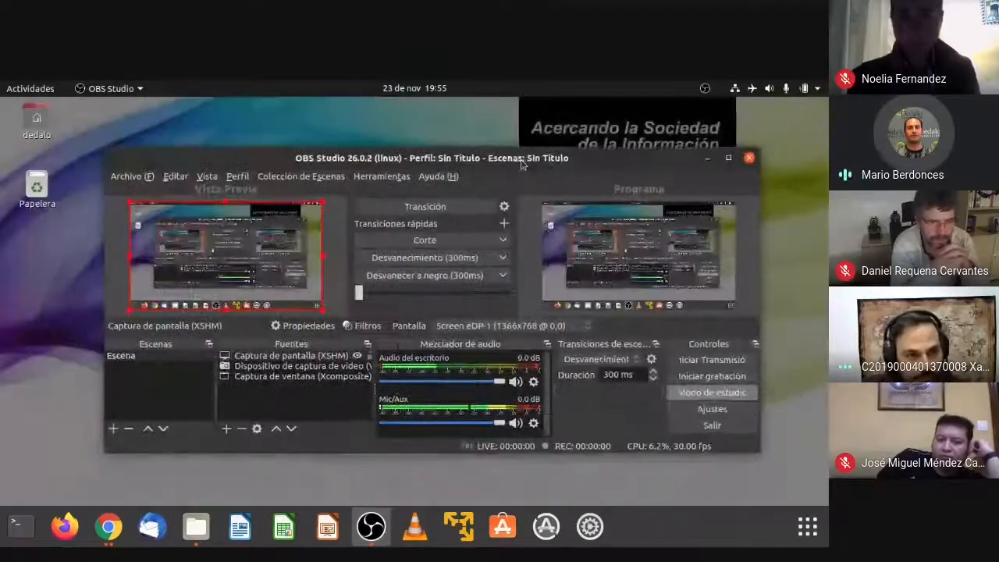
Step: Maximize the OBS Studio window, switch to Chrome and open obsproject.com in the current tab
{"action": "double_click", "coordinate": [500, 160]}
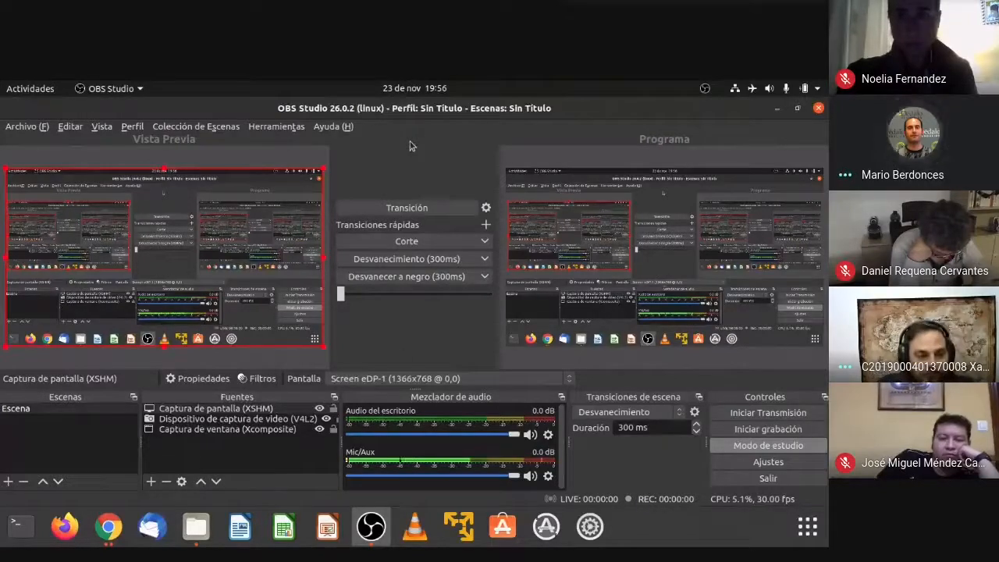
{"action": "left_click", "coordinate": [120, 535]}
{"action": "left_click", "coordinate": [277, 127]}
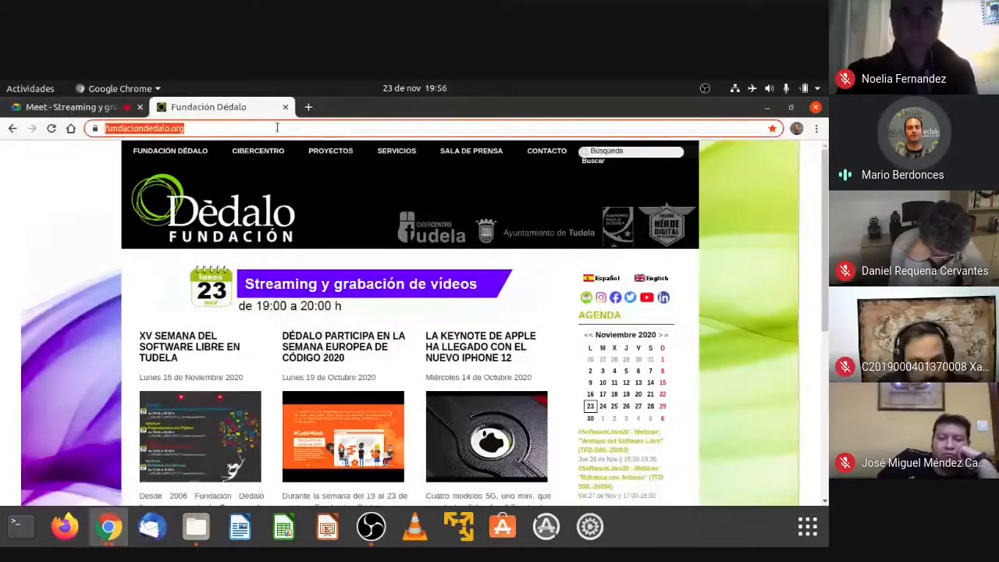
{"action": "type", "text": "obd"}
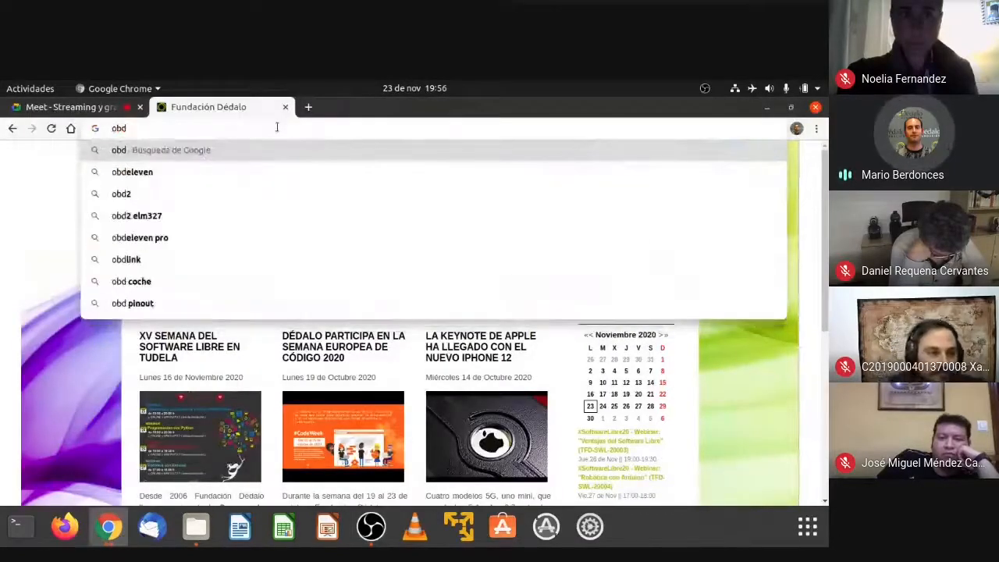
{"action": "key", "text": "BackSpace"}
{"action": "type", "text": "s"}
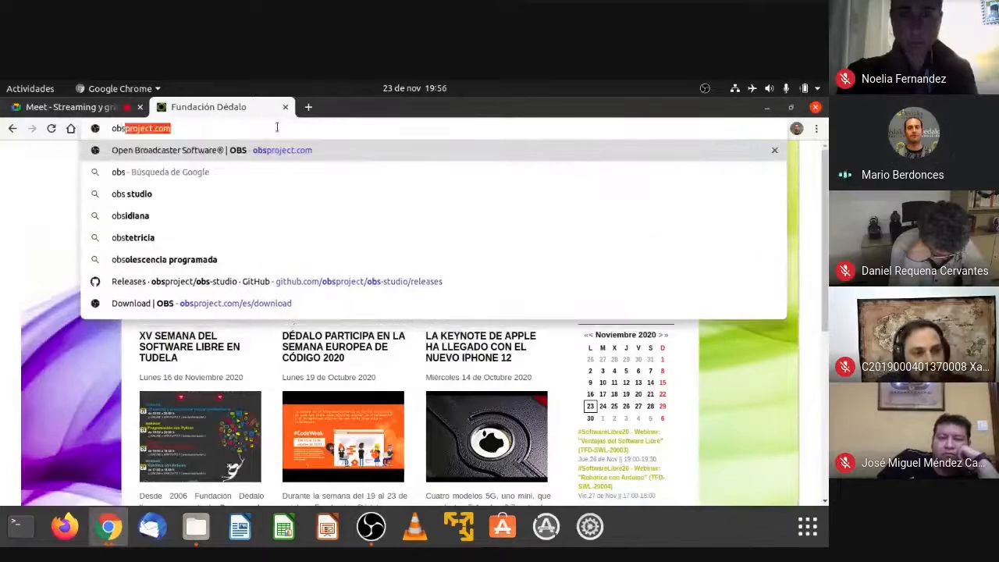
{"action": "key", "text": "Return"}
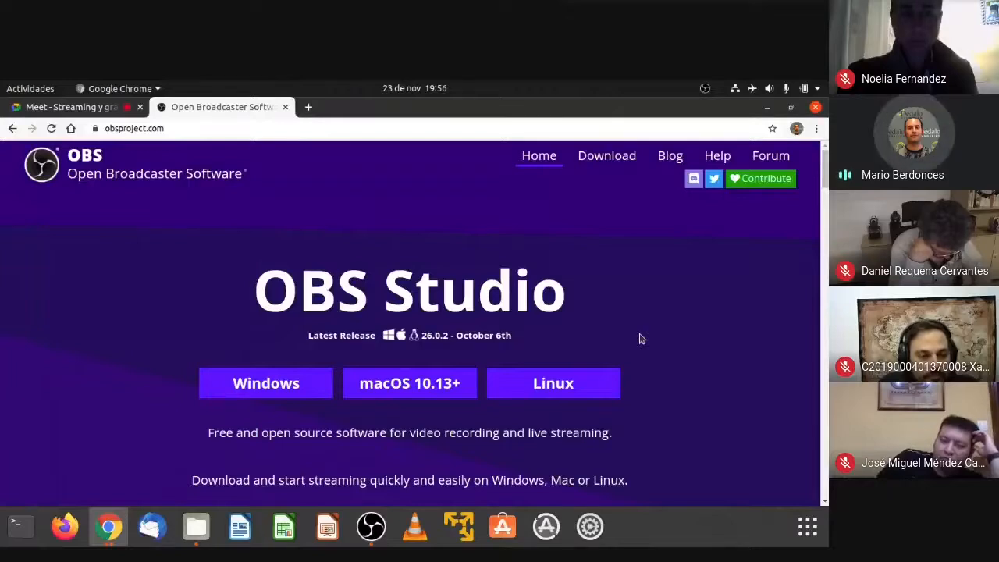
Step: Open the OBS site's Blog and Help pages in new tabs and skim the blog posts
{"action": "middle_click", "coordinate": [674, 157]}
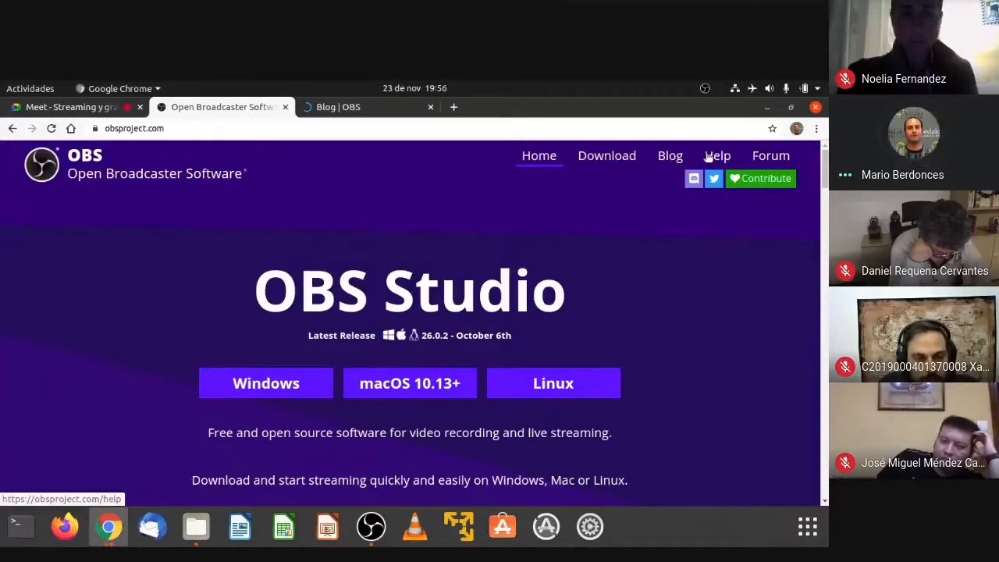
{"action": "middle_click", "coordinate": [717, 156]}
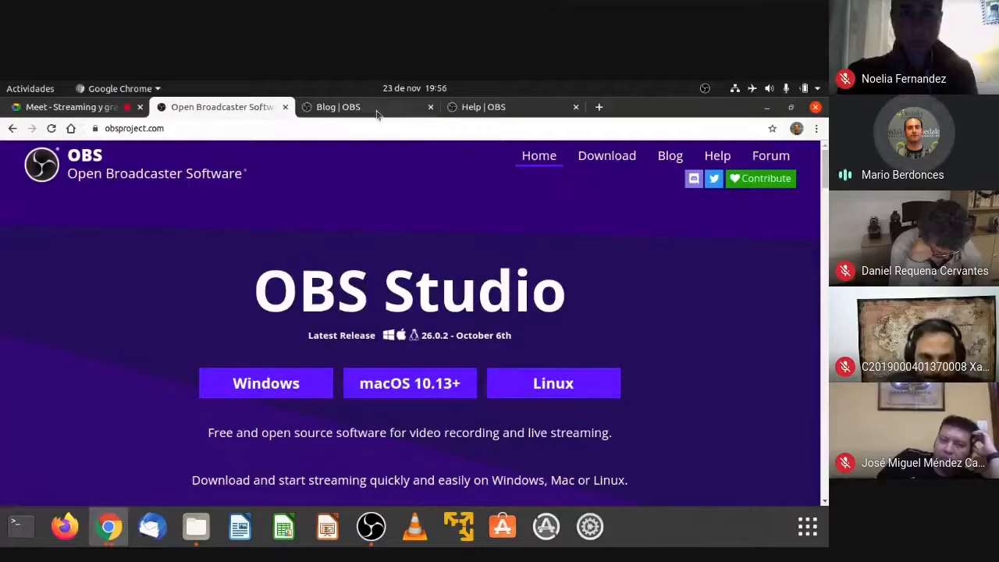
{"action": "left_click", "coordinate": [373, 109]}
{"action": "scroll", "coordinate": [515, 290], "scroll_direction": "down", "scroll_amount": 10}
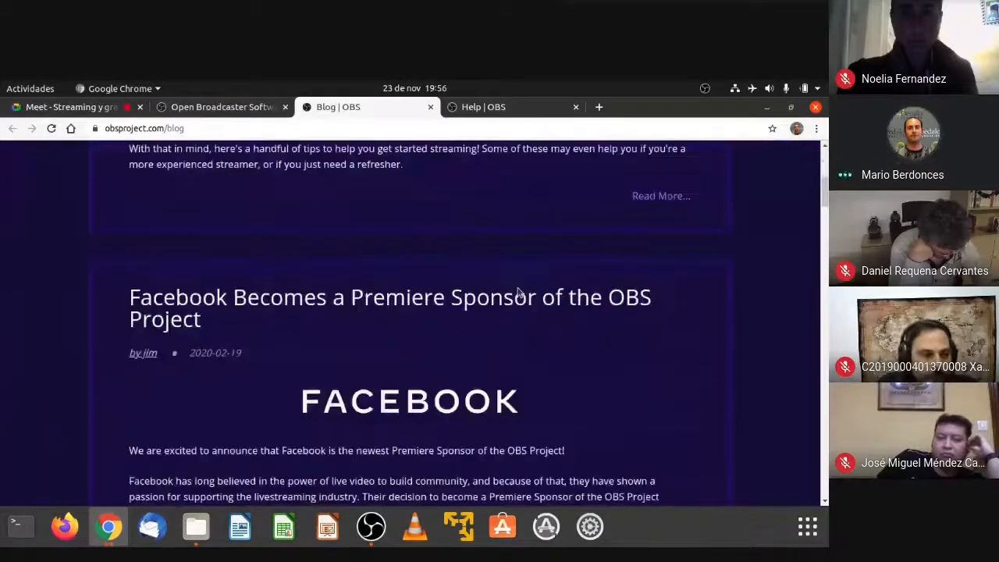
{"action": "scroll", "coordinate": [517, 288], "scroll_direction": "up", "scroll_amount": 10}
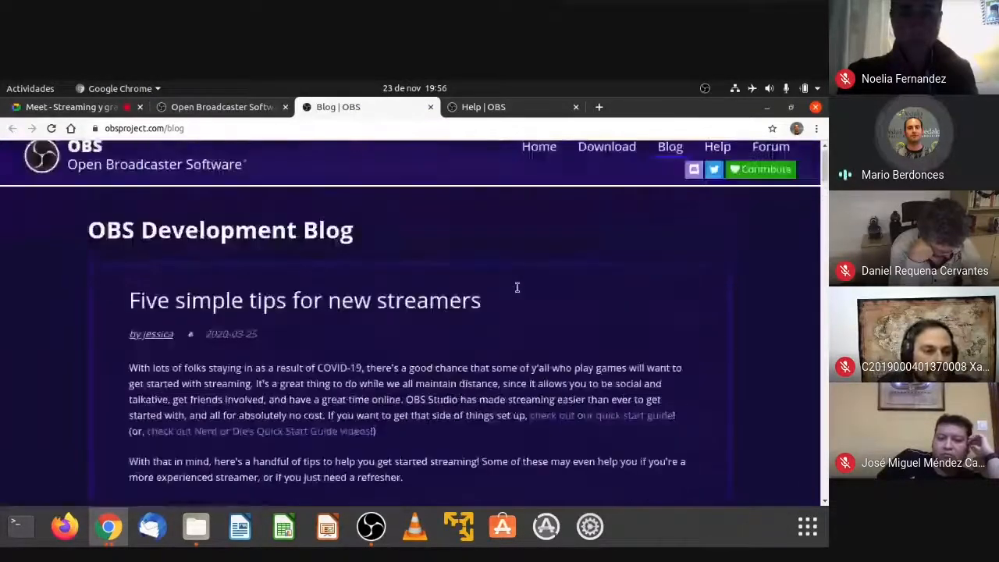
Step: View the resources on the OBS Help page and open its wiki in a new tab
{"action": "left_click", "coordinate": [490, 109]}
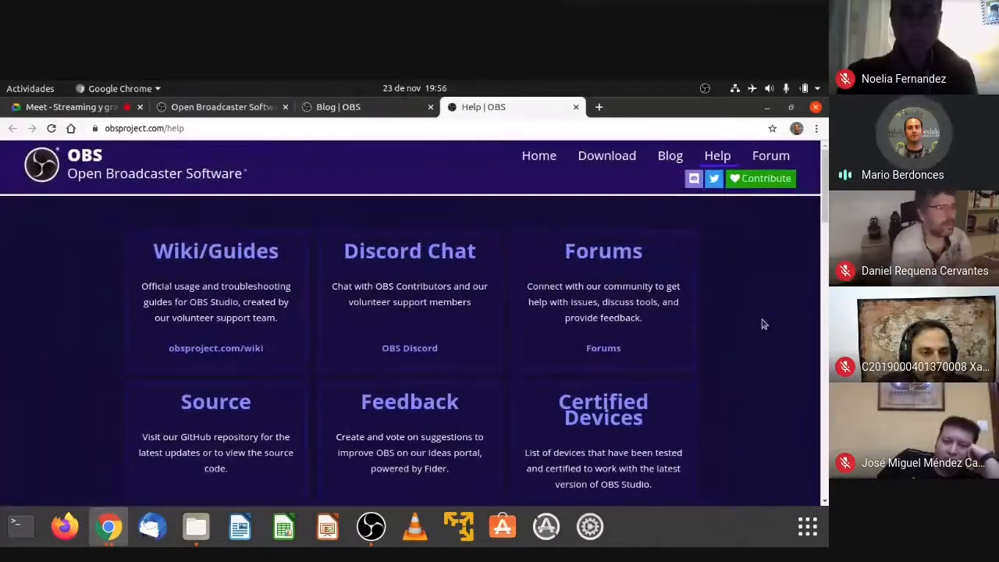
{"action": "scroll", "coordinate": [764, 325], "scroll_direction": "down", "scroll_amount": 3}
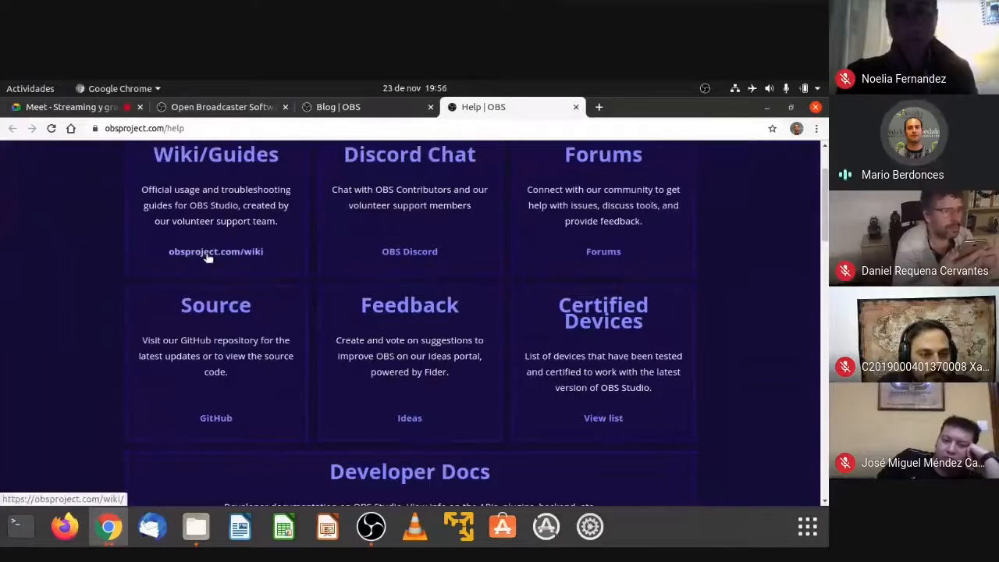
{"action": "middle_click", "coordinate": [209, 257]}
{"action": "left_click", "coordinate": [639, 111]}
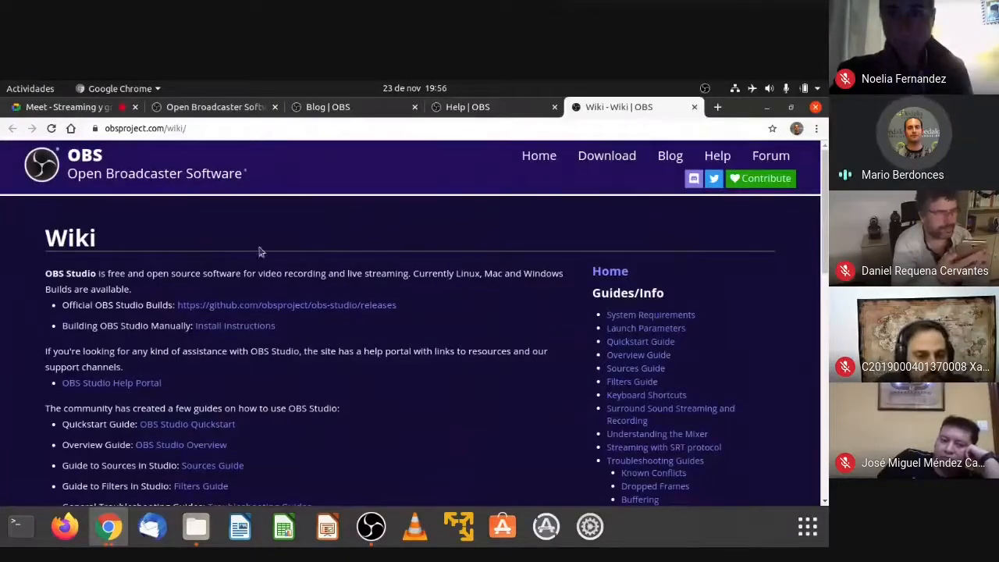
Step: Look through the OBS wiki's guides, support links, developer information and installation instructions
{"action": "scroll", "coordinate": [19, 303], "scroll_direction": "down", "scroll_amount": 6}
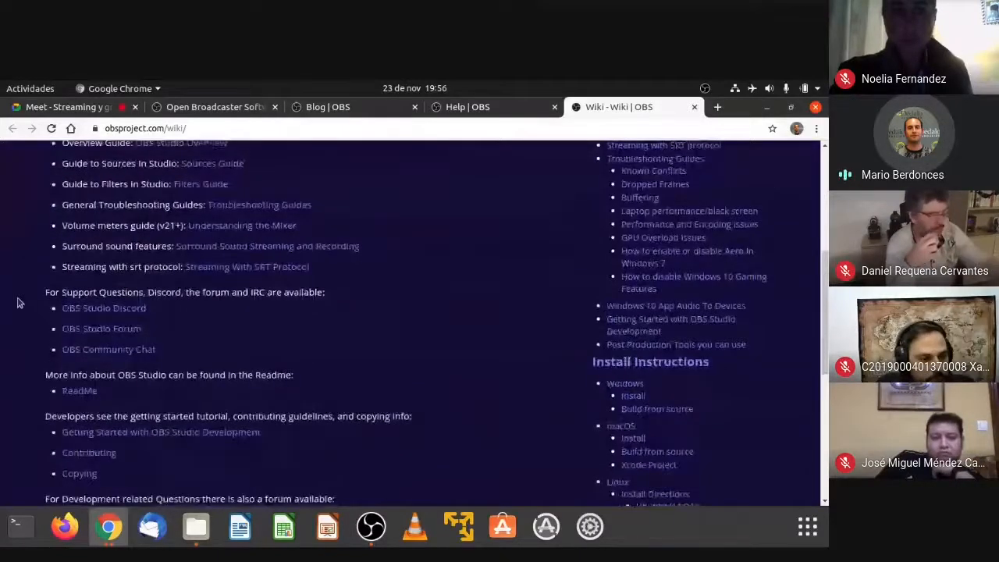
{"action": "scroll", "coordinate": [20, 303], "scroll_direction": "up", "scroll_amount": 6}
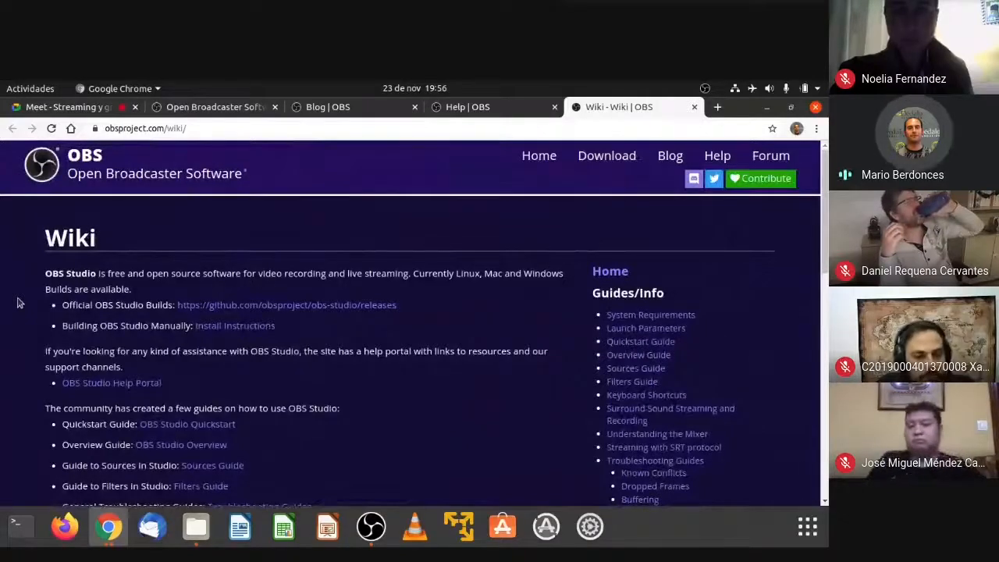
{"action": "scroll", "coordinate": [19, 303], "scroll_direction": "down", "scroll_amount": 8}
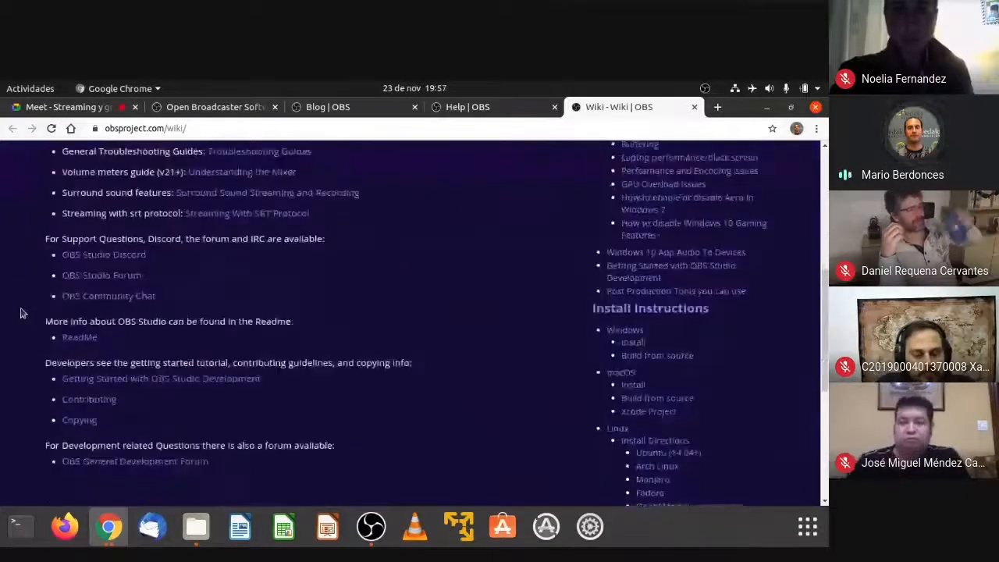
{"action": "scroll", "coordinate": [21, 313], "scroll_direction": "down", "scroll_amount": 3}
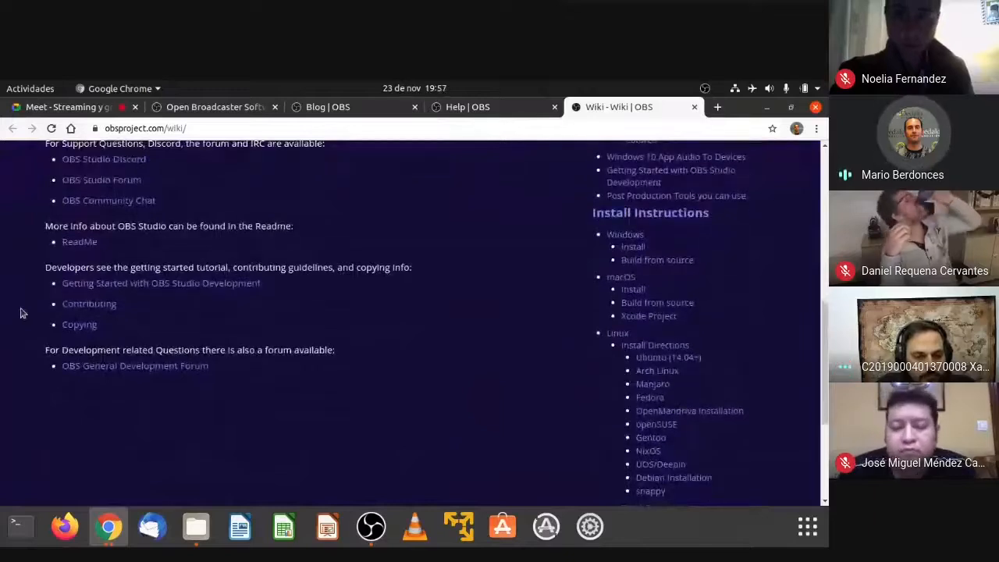
{"action": "scroll", "coordinate": [22, 313], "scroll_direction": "up", "scroll_amount": 10}
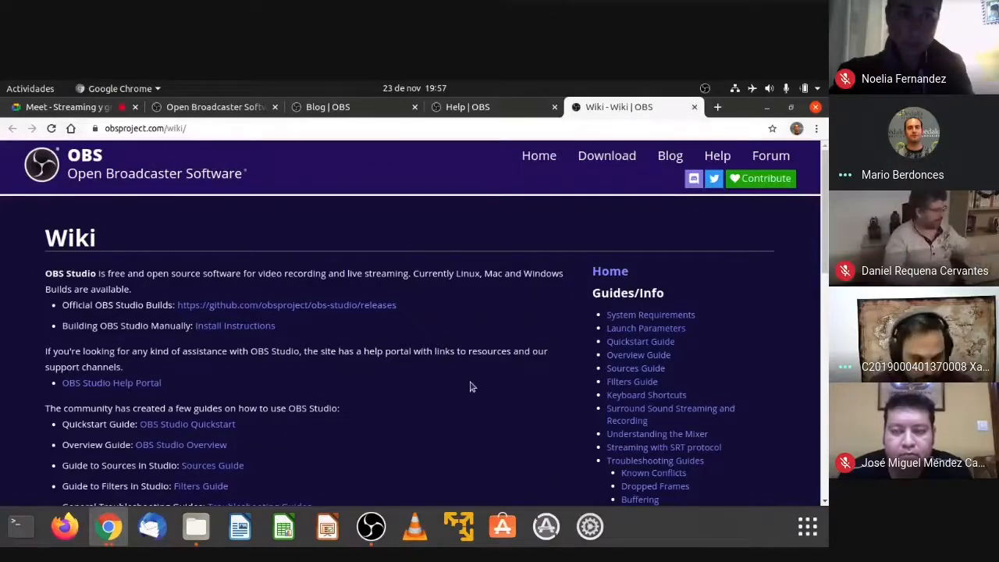
{"action": "scroll", "coordinate": [468, 383], "scroll_direction": "down", "scroll_amount": 1}
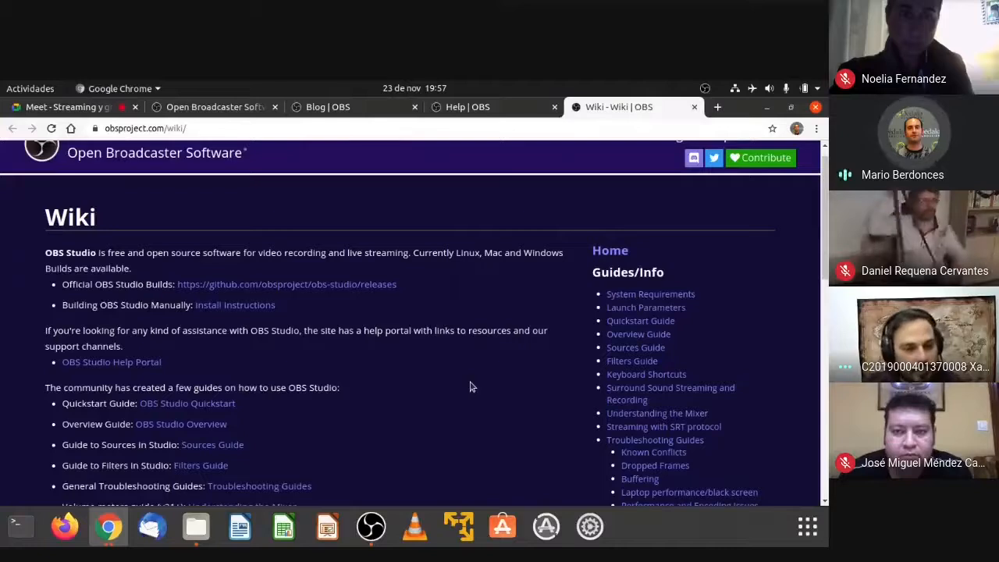
{"action": "scroll", "coordinate": [470, 386], "scroll_direction": "down", "scroll_amount": 8}
{"action": "scroll", "coordinate": [469, 383], "scroll_direction": "up", "scroll_amount": 10}
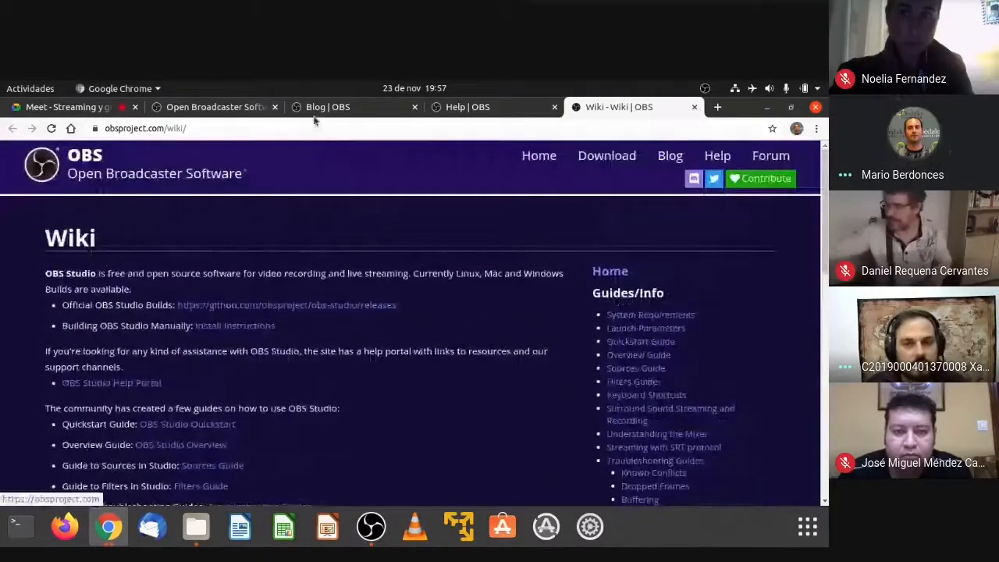
Step: Go back to the OBS home page and review its sponsors section, highlighting the Premier Sponsors heading
{"action": "left_click", "coordinate": [245, 106]}
{"action": "scroll", "coordinate": [457, 339], "scroll_direction": "down", "scroll_amount": 4}
{"action": "scroll", "coordinate": [457, 341], "scroll_direction": "down", "scroll_amount": 5}
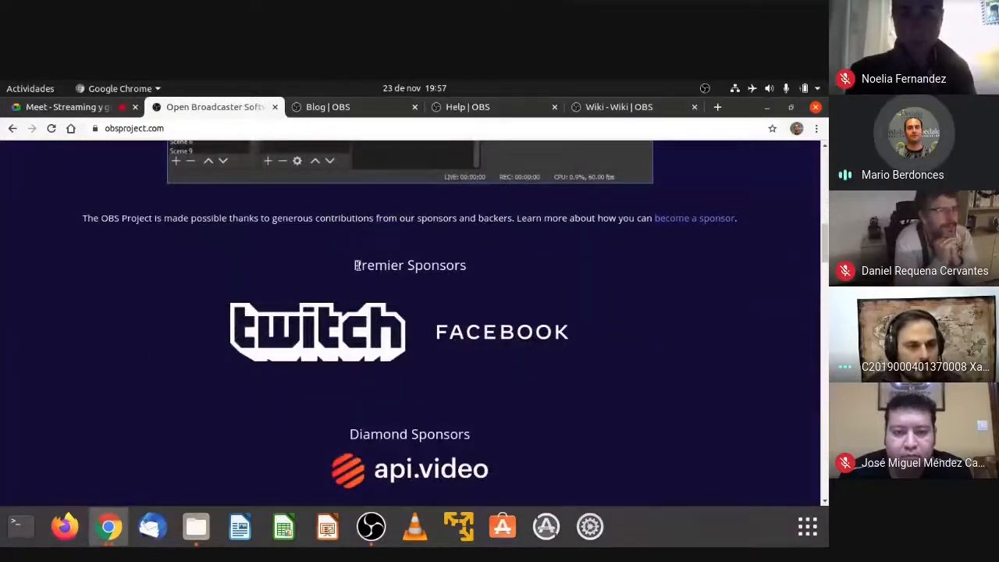
{"action": "left_click_drag", "start_coordinate": [359, 266], "coordinate": [472, 278]}
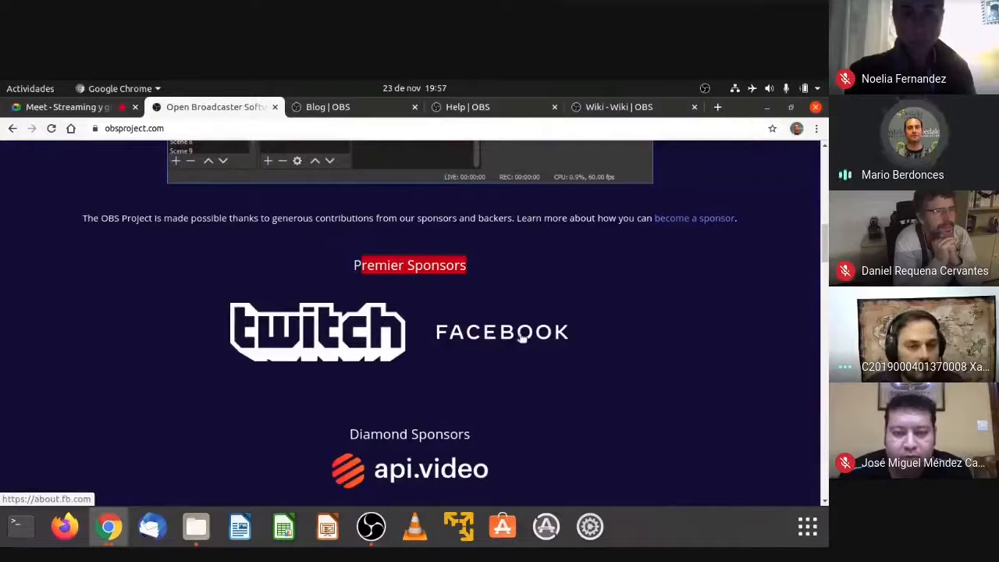
{"action": "scroll", "coordinate": [710, 352], "scroll_direction": "down", "scroll_amount": 2}
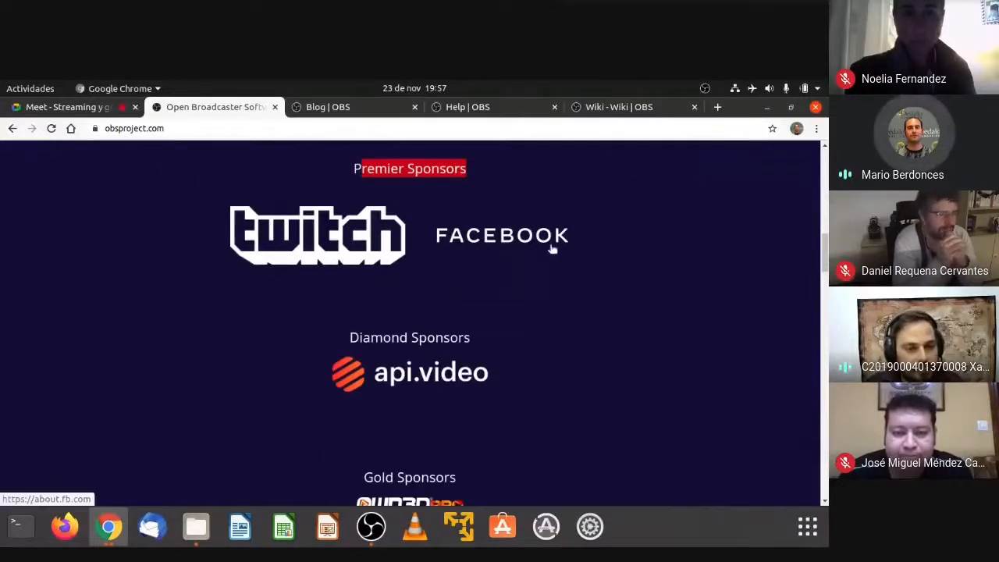
{"action": "scroll", "coordinate": [648, 313], "scroll_direction": "down", "scroll_amount": 4}
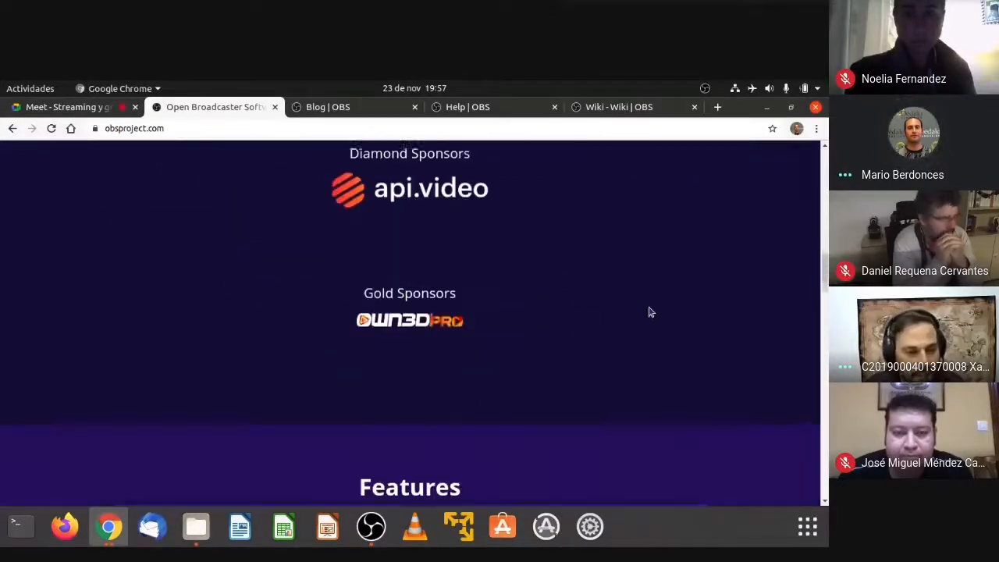
Step: Review the features described on the OBS home page down to the footer, and return to the page start
{"action": "scroll", "coordinate": [648, 312], "scroll_direction": "down", "scroll_amount": 11}
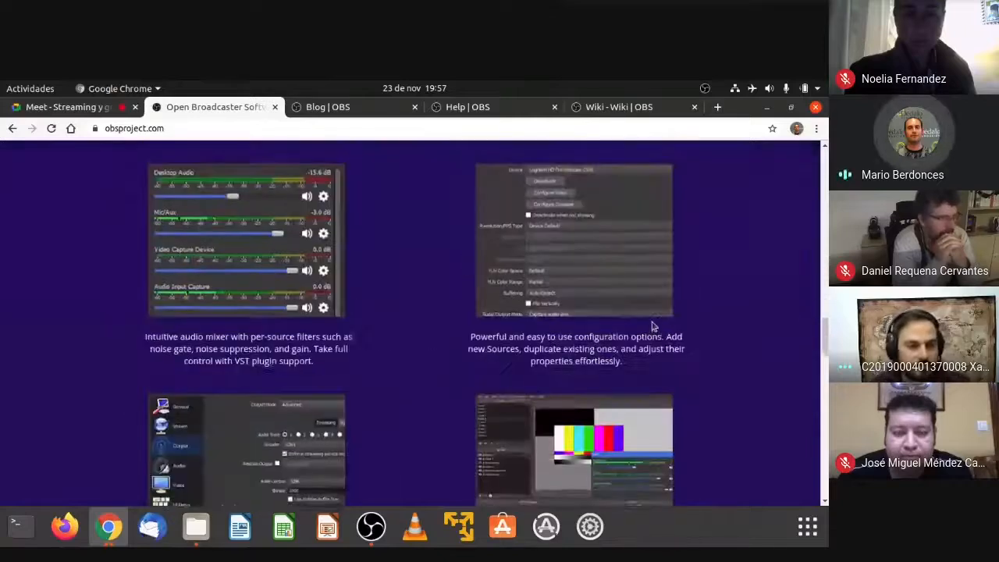
{"action": "scroll", "coordinate": [809, 323], "scroll_direction": "down", "scroll_amount": 9}
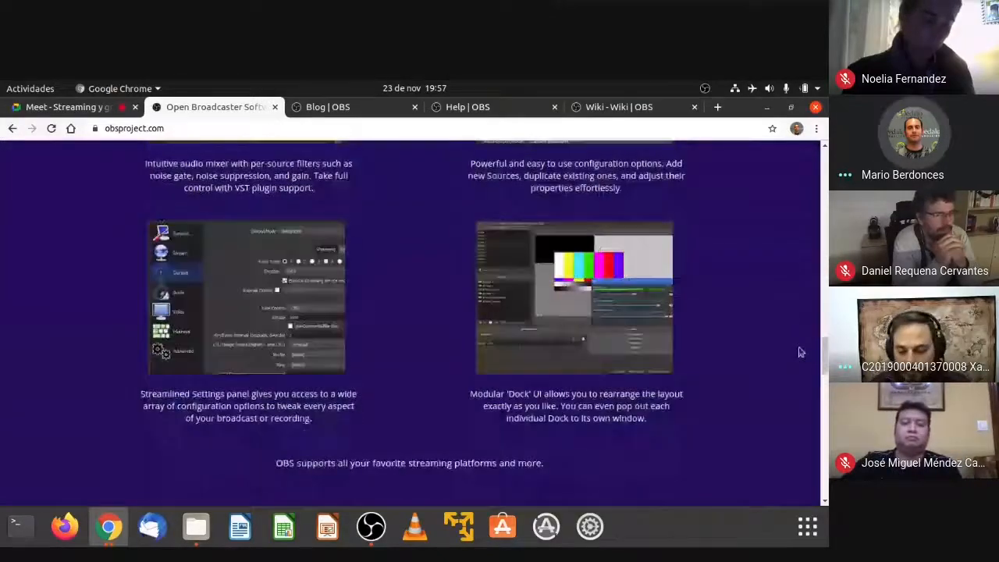
{"action": "scroll", "coordinate": [787, 375], "scroll_direction": "down", "scroll_amount": 14}
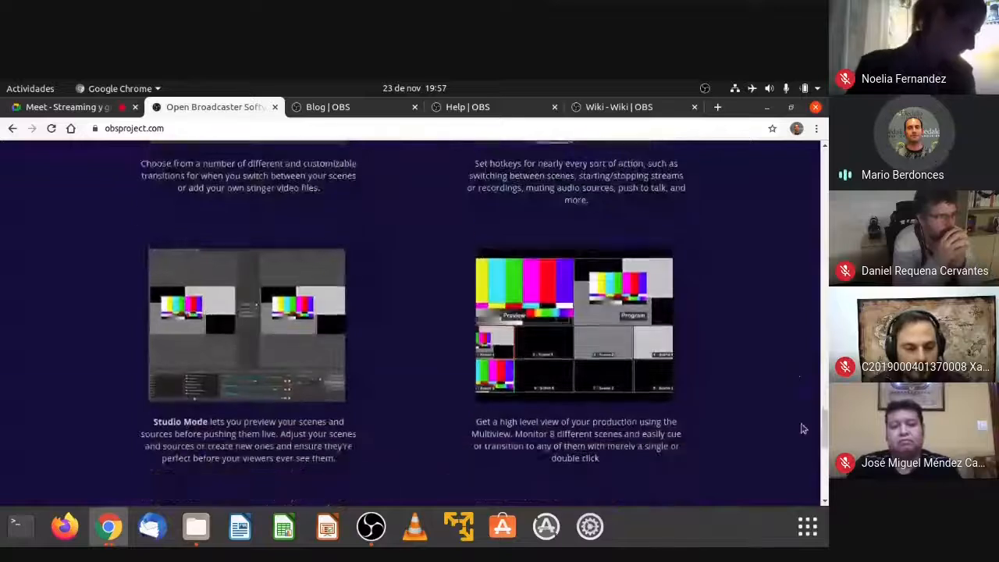
{"action": "scroll", "coordinate": [804, 432], "scroll_direction": "down", "scroll_amount": 5}
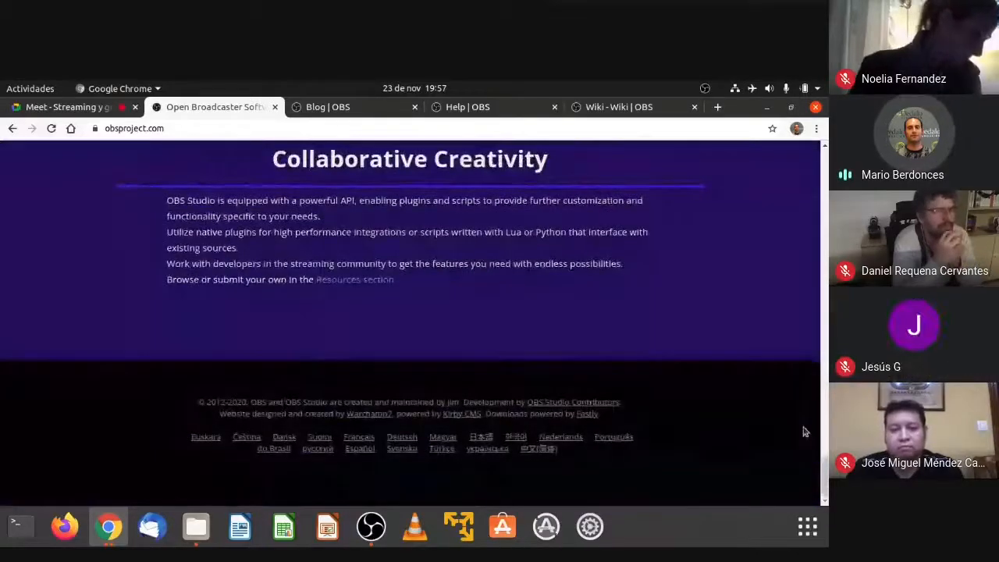
{"action": "scroll", "coordinate": [805, 430], "scroll_direction": "up", "scroll_amount": 12}
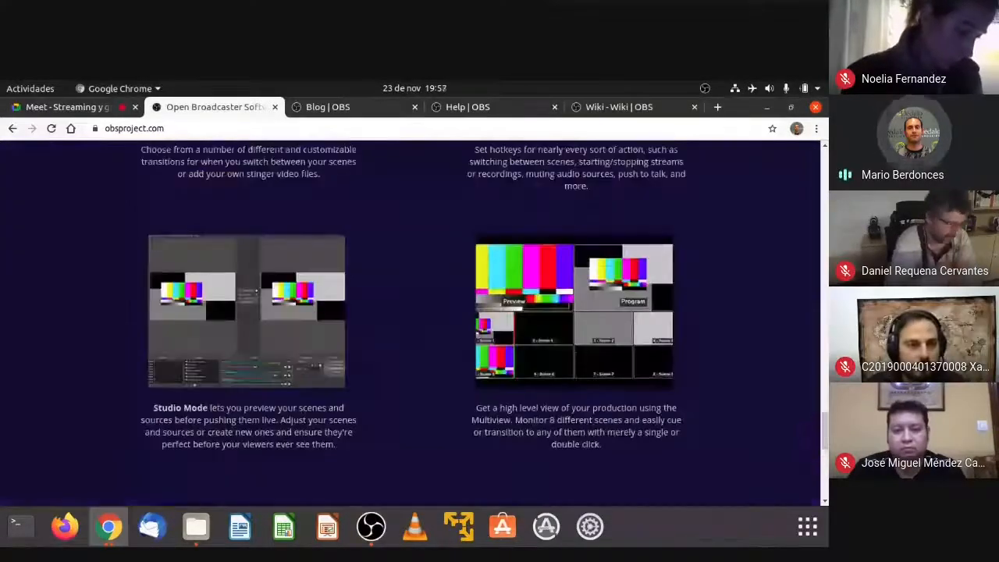
{"action": "left_click_drag", "start_coordinate": [825, 442], "coordinate": [824, 179]}
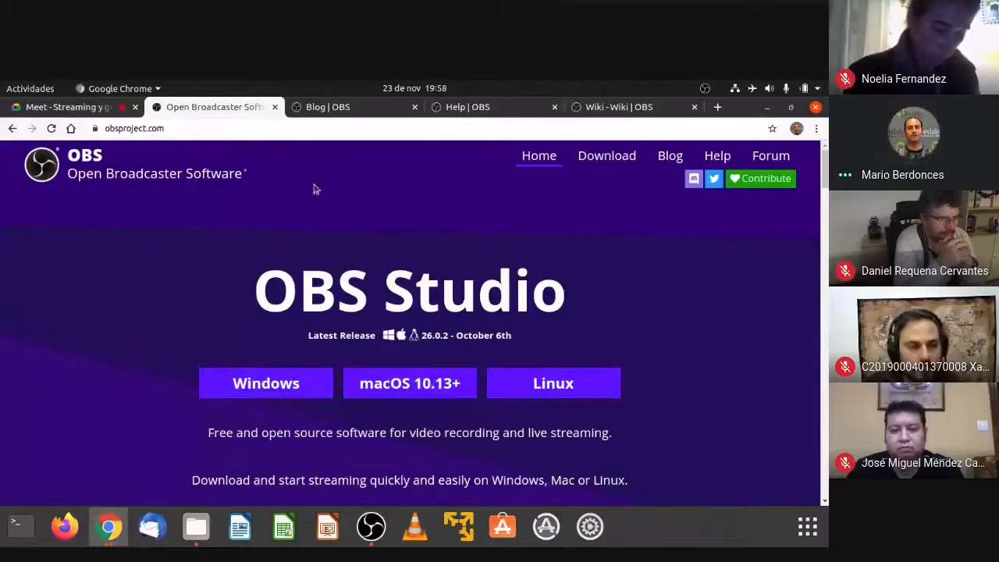
Step: Close the OBS home, blog, help and wiki tabs, keeping only the Meet tab open
{"action": "left_click", "coordinate": [277, 108]}
{"action": "left_click", "coordinate": [276, 107]}
{"action": "left_click", "coordinate": [276, 107]}
{"action": "left_click", "coordinate": [276, 107]}
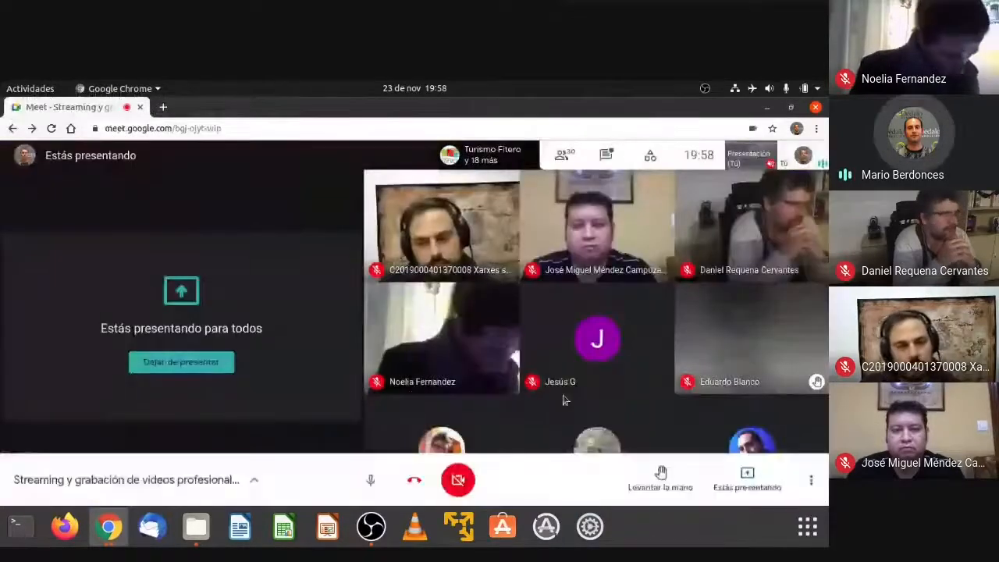
Step: Minimize the browser to return to OBS Studio and disable studio mode
{"action": "left_click", "coordinate": [767, 106]}
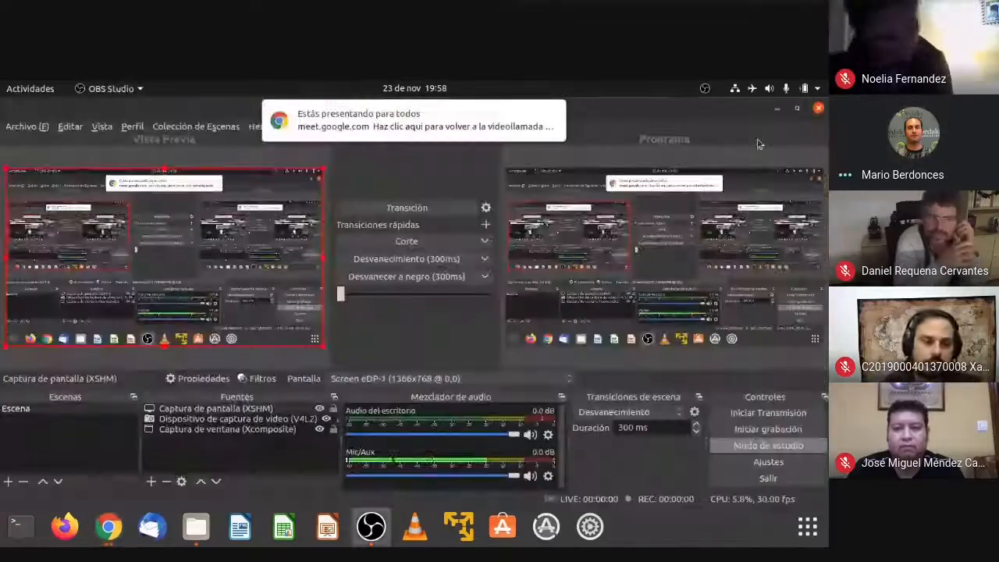
{"action": "left_click", "coordinate": [764, 446]}
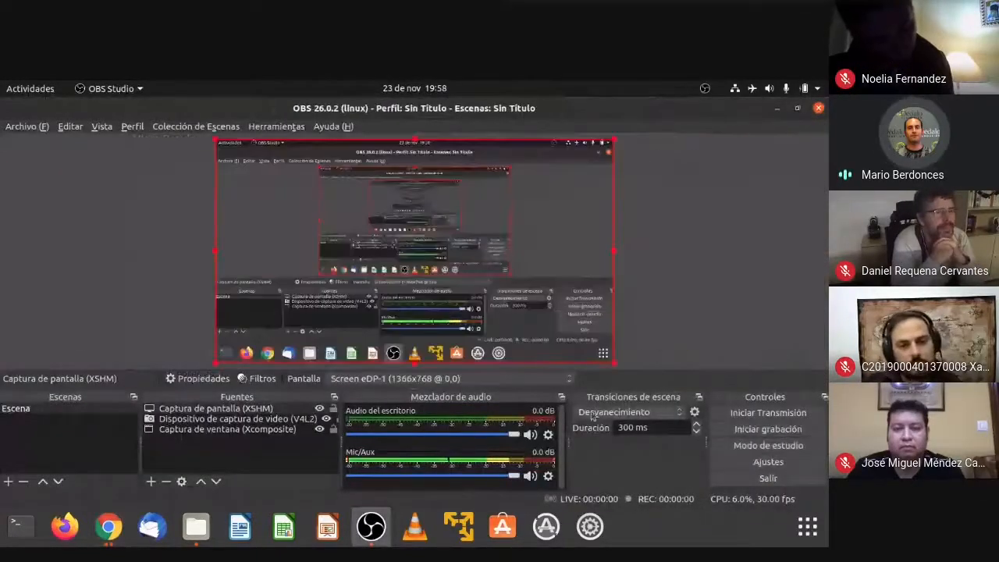
{"action": "right_click", "coordinate": [235, 409]}
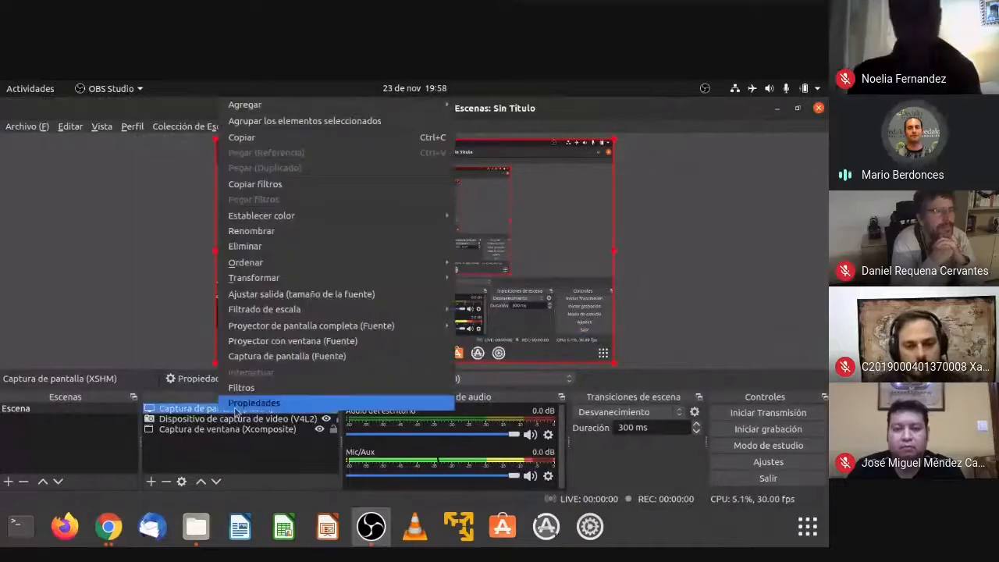
{"action": "left_click", "coordinate": [248, 246]}
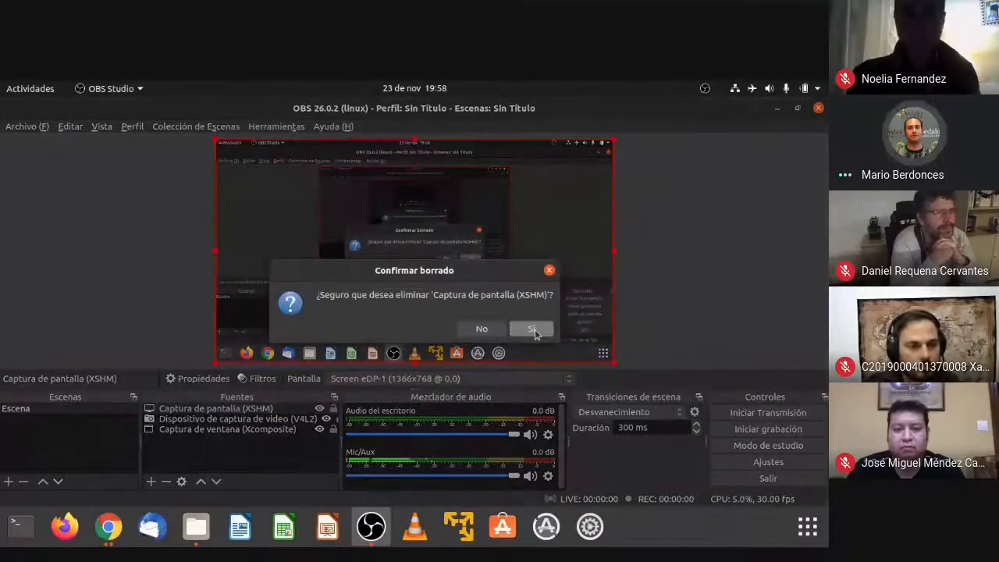
{"action": "left_click", "coordinate": [482, 329]}
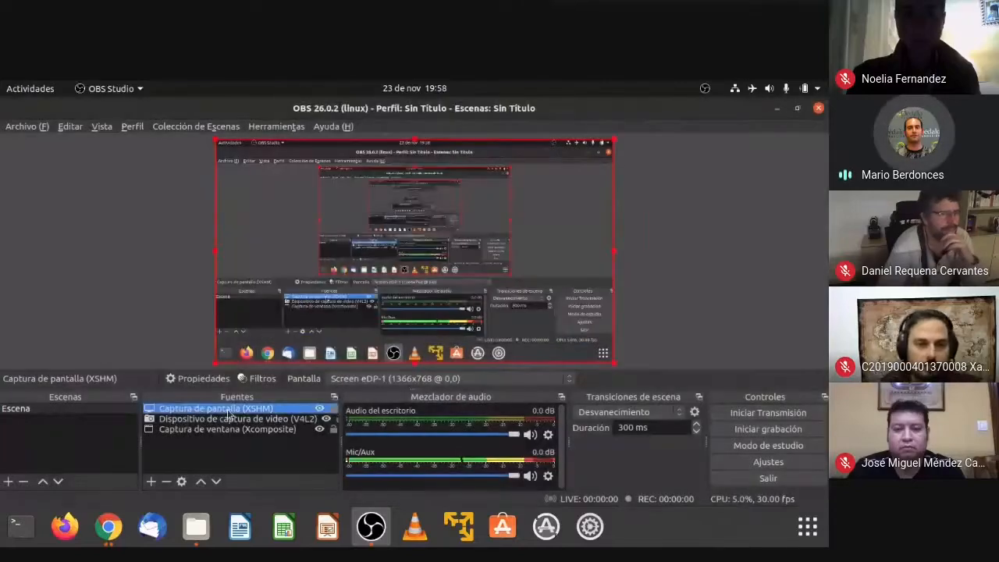
Step: Delete the screen capture (XSHM) and window capture (Xcomposite) sources from the scene, confirming each removal
{"action": "right_click", "coordinate": [226, 414]}
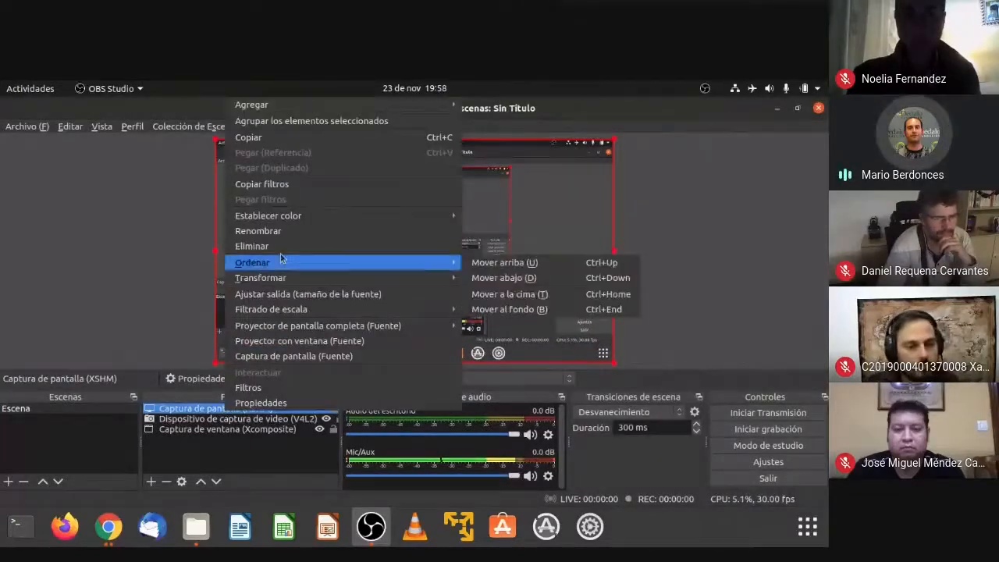
{"action": "left_click", "coordinate": [257, 245]}
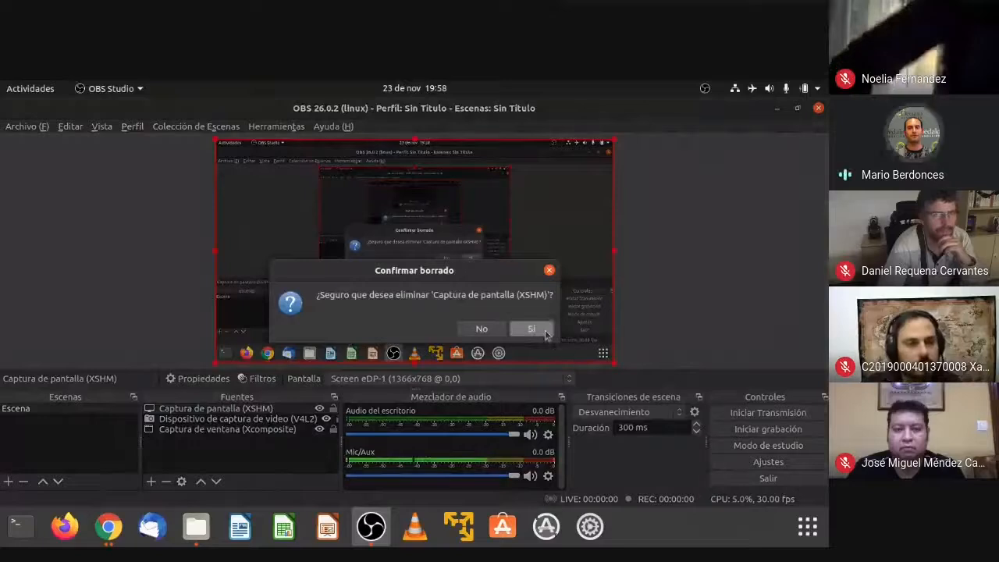
{"action": "left_click", "coordinate": [532, 329]}
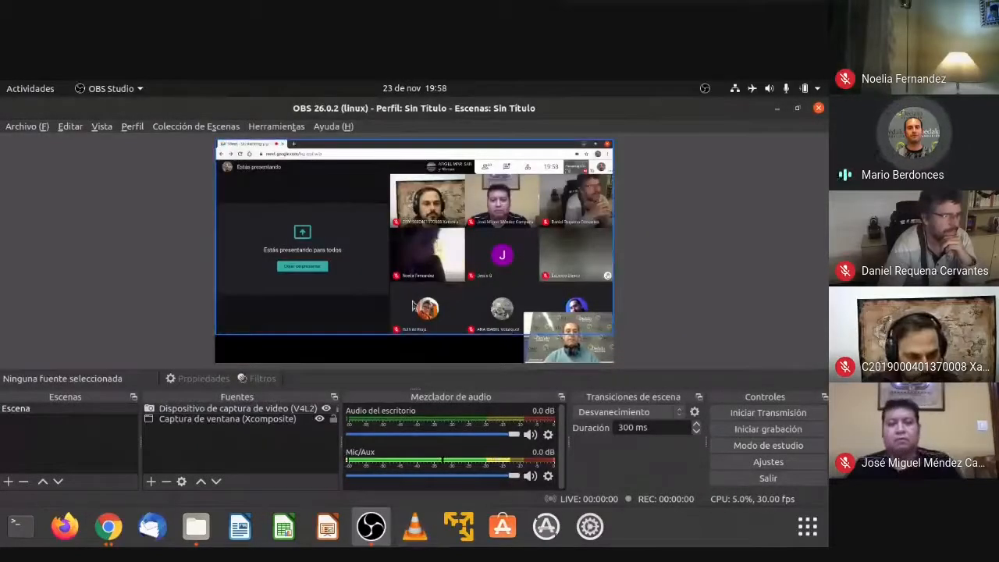
{"action": "right_click", "coordinate": [237, 413]}
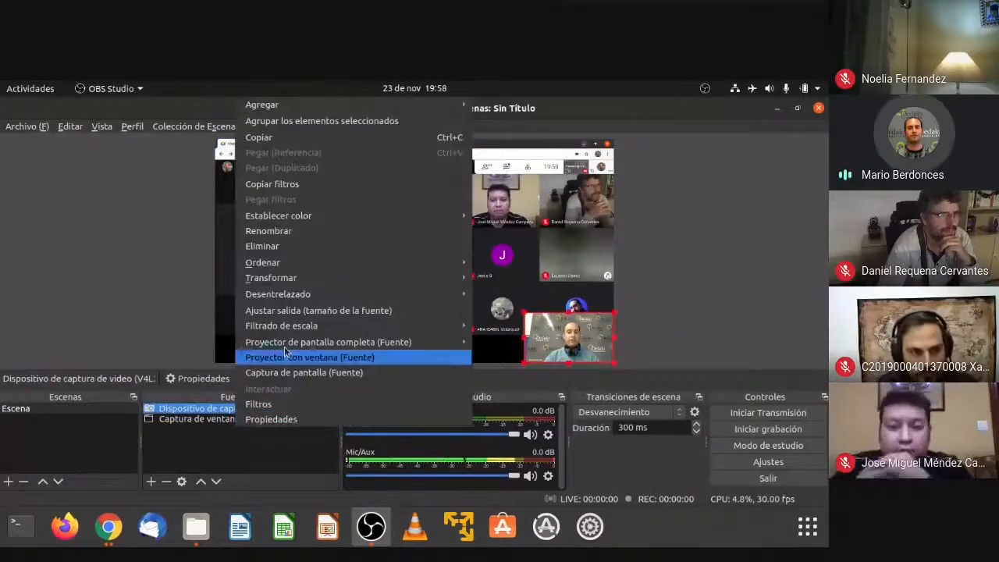
{"action": "left_click", "coordinate": [187, 427]}
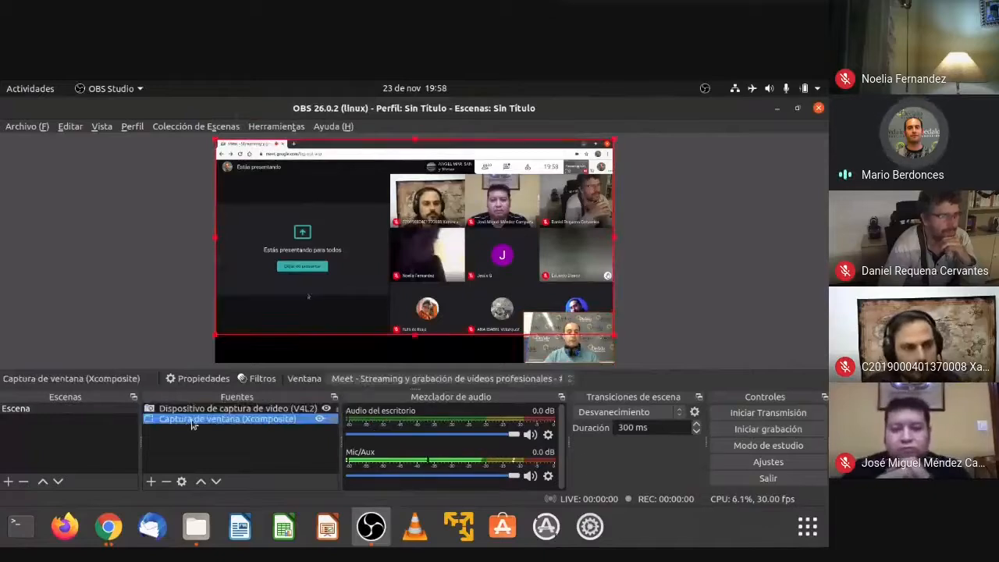
{"action": "right_click", "coordinate": [192, 424]}
{"action": "left_click", "coordinate": [250, 258]}
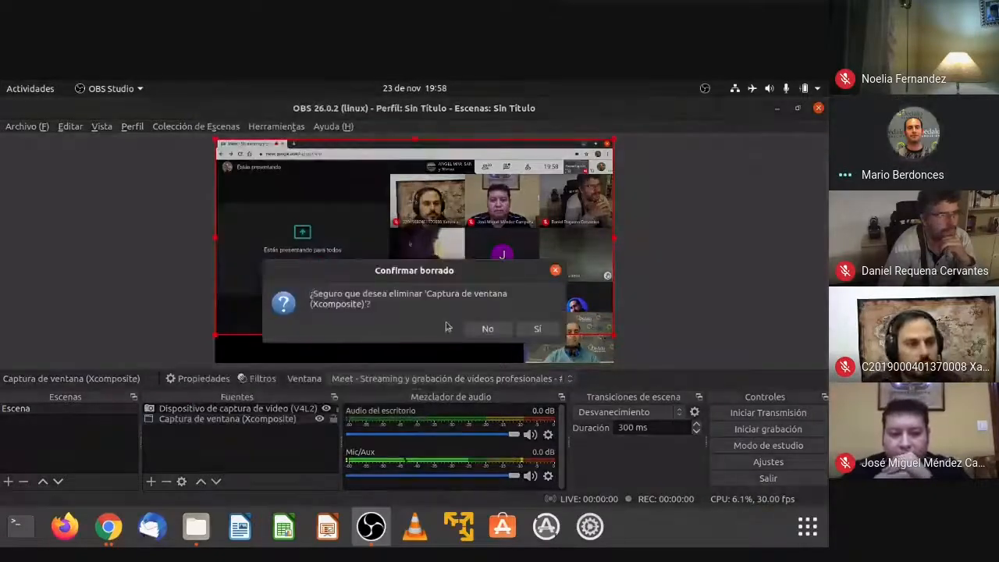
{"action": "left_click", "coordinate": [537, 329]}
Step: Enlarge the webcam source slightly, reset its transform, and move it to about the centre of the canvas
{"action": "left_click", "coordinate": [547, 340]}
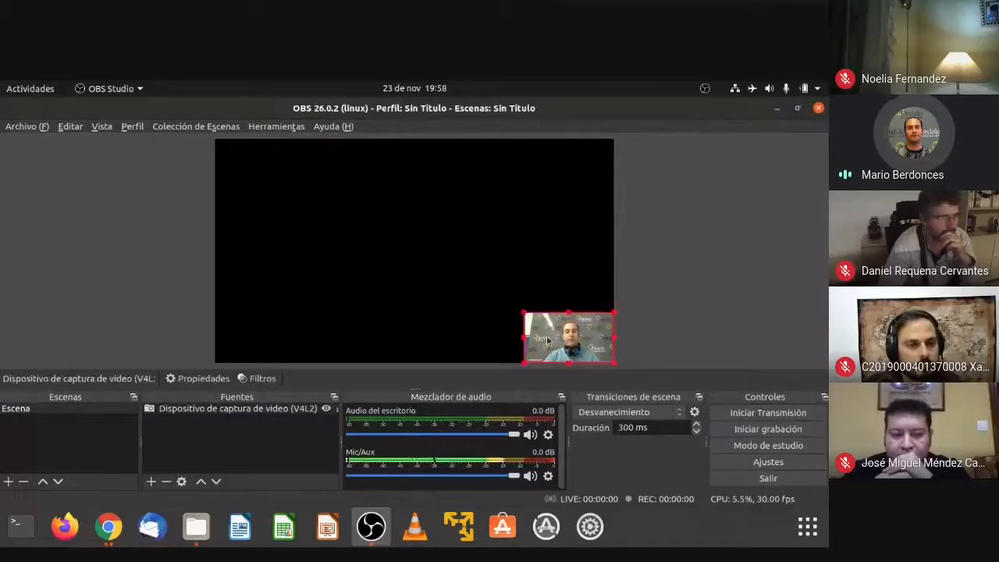
{"action": "mouse_move", "coordinate": [521, 313]}
{"action": "left_mouse_down"}
{"action": "mouse_move", "coordinate": [492, 292]}
{"action": "mouse_move", "coordinate": [506, 304]}
{"action": "left_mouse_up"}
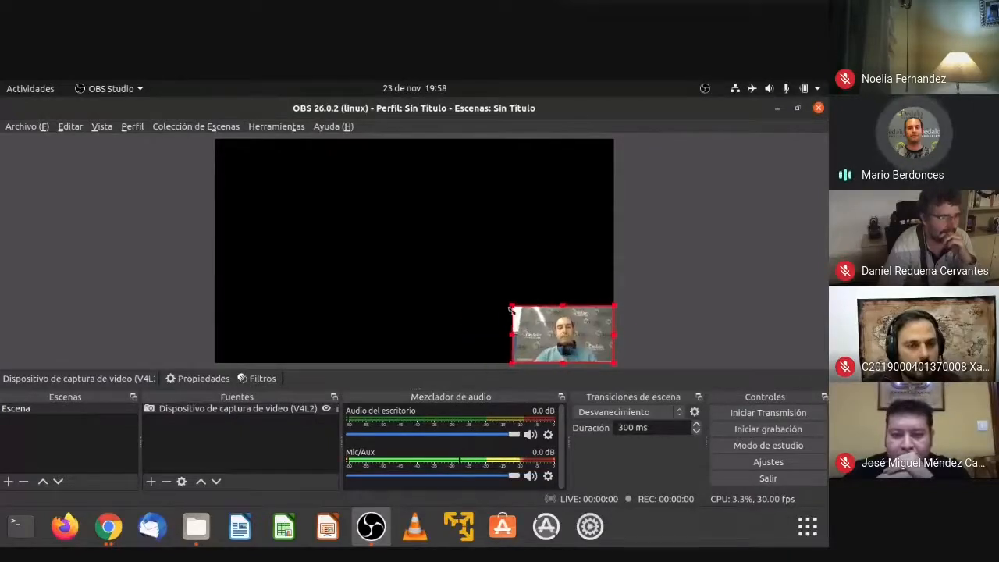
{"action": "right_click", "coordinate": [542, 328]}
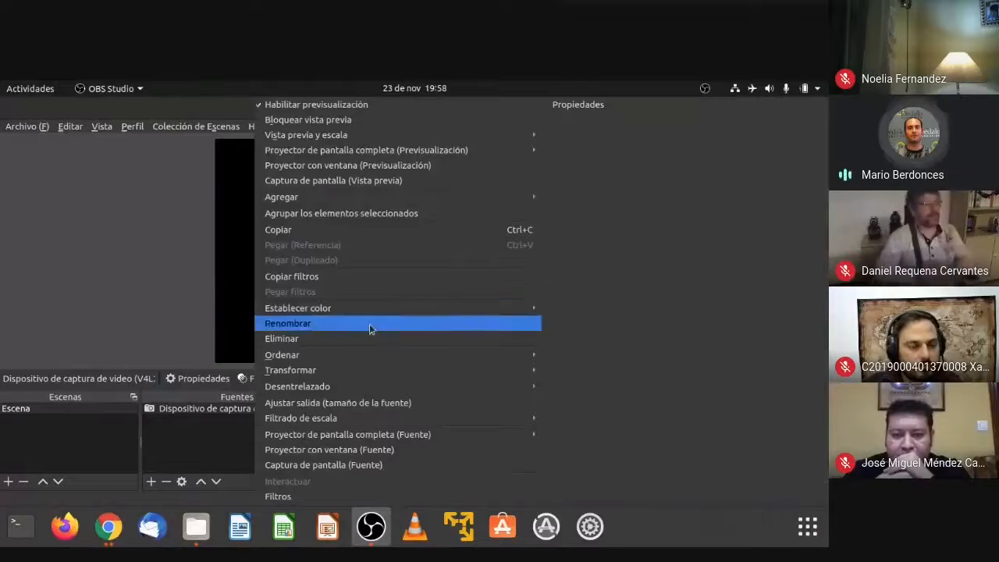
{"action": "mouse_move", "coordinate": [348, 370]}
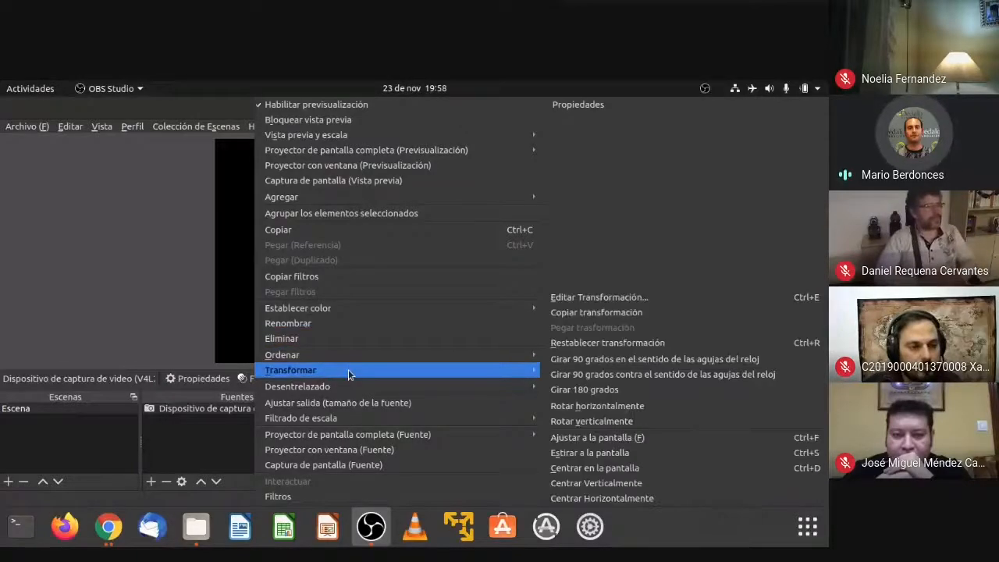
{"action": "left_click", "coordinate": [601, 343]}
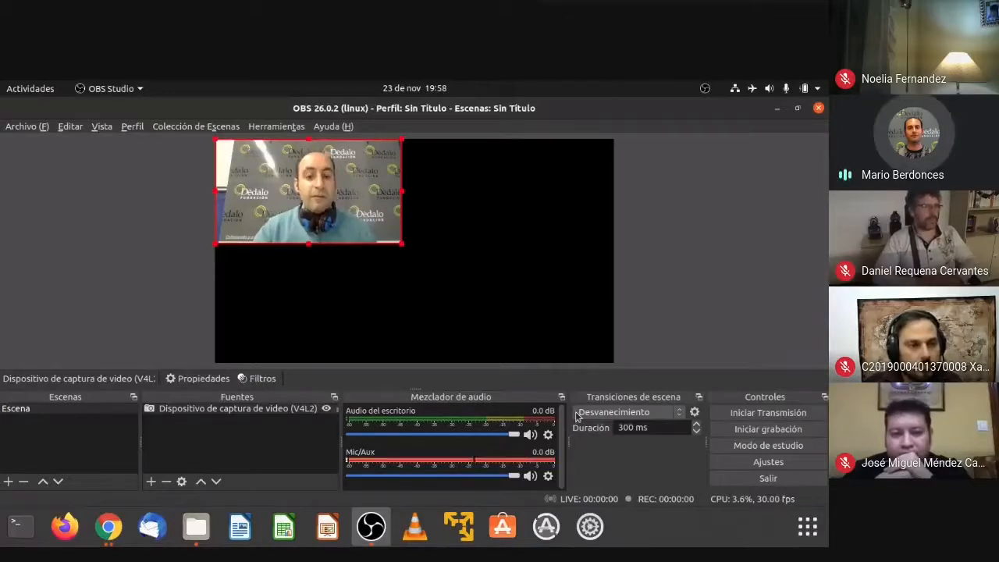
{"action": "left_click_drag", "start_coordinate": [370, 210], "coordinate": [482, 262]}
{"action": "left_click", "coordinate": [565, 291]}
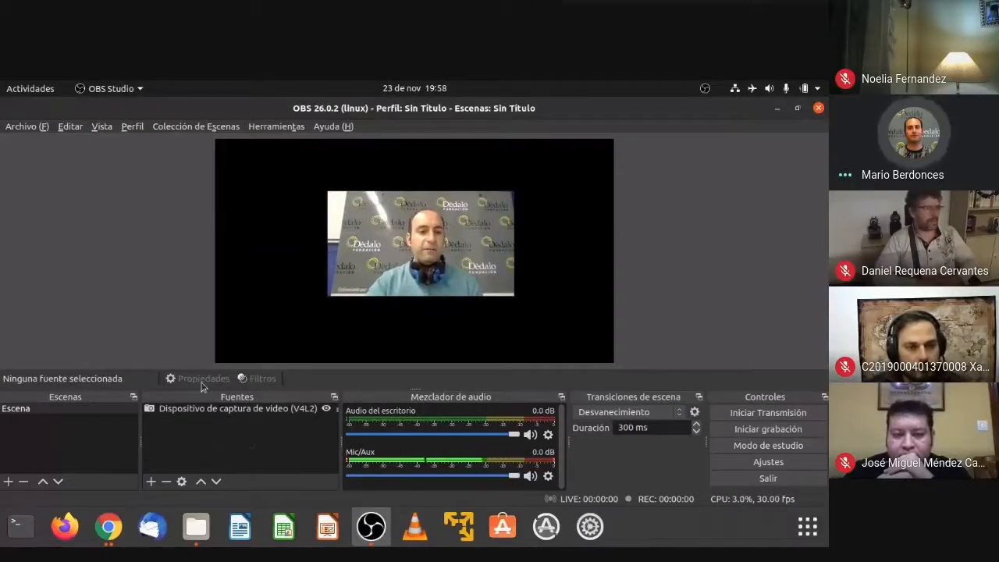
Step: Open the settings and look through the available interface languages and the general options
{"action": "left_click", "coordinate": [803, 463]}
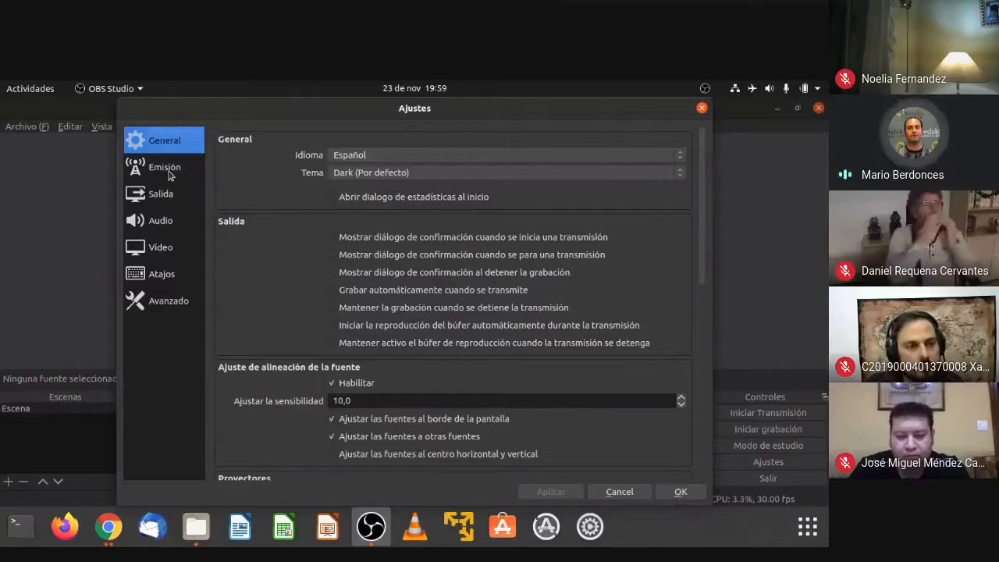
{"action": "left_click", "coordinate": [622, 155]}
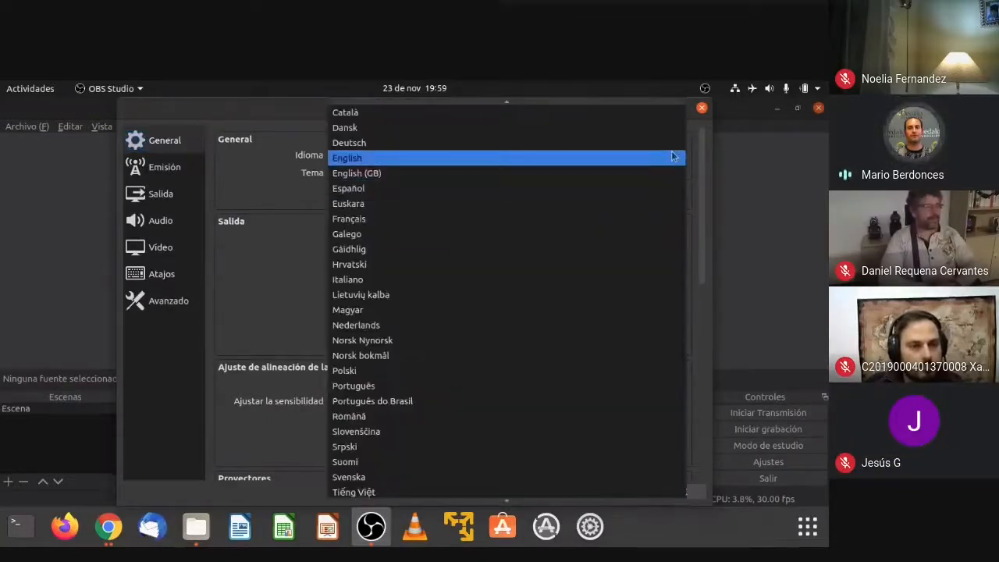
{"action": "scroll", "coordinate": [593, 295], "scroll_direction": "down", "scroll_amount": 2}
{"action": "scroll", "coordinate": [593, 295], "scroll_direction": "down", "scroll_amount": 8}
{"action": "scroll", "coordinate": [591, 297], "scroll_direction": "up", "scroll_amount": 11}
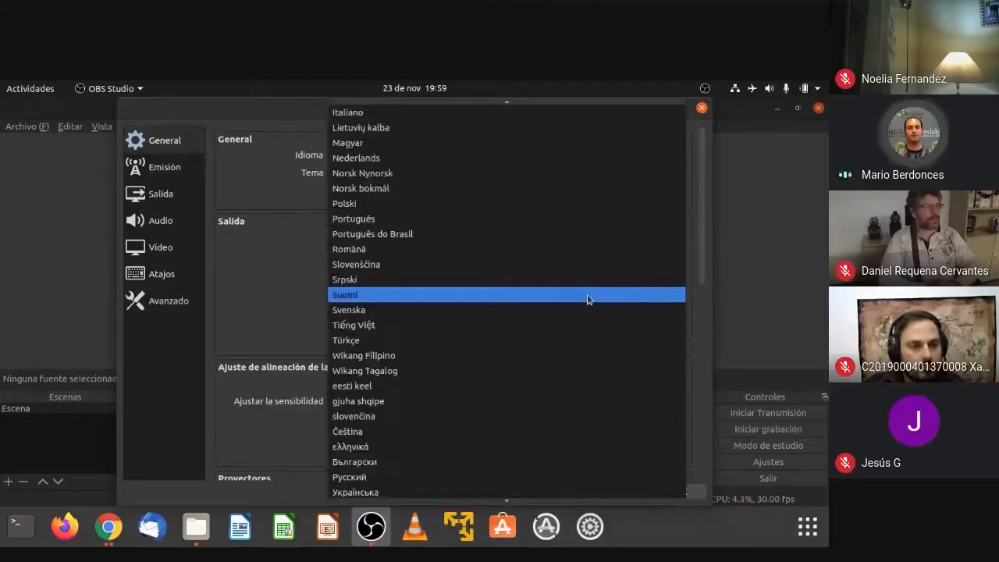
{"action": "left_click", "coordinate": [271, 155]}
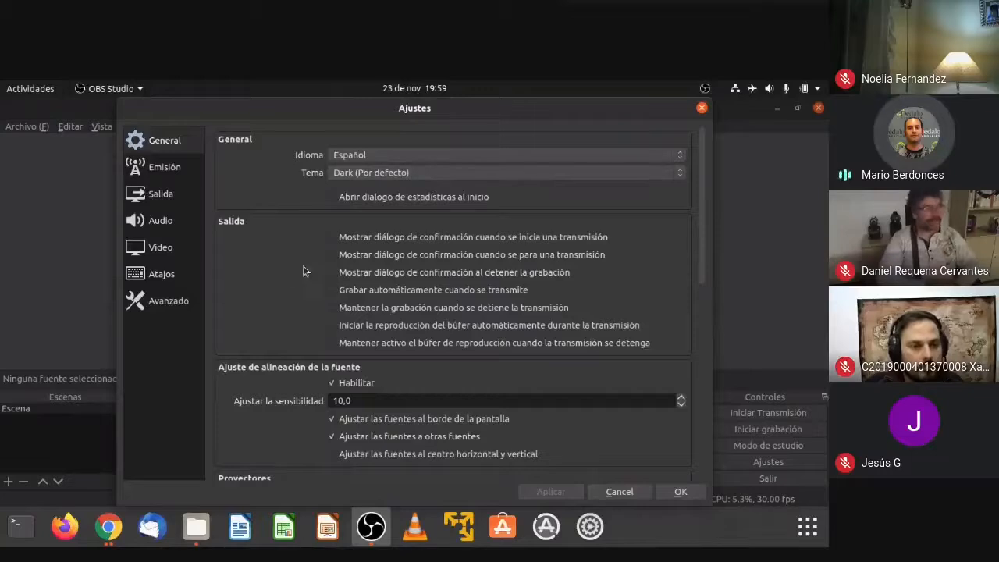
{"action": "mouse_move", "coordinate": [705, 190]}
{"action": "left_mouse_down"}
{"action": "mouse_move", "coordinate": [704, 276]}
{"action": "mouse_move", "coordinate": [704, 190]}
{"action": "left_mouse_up"}
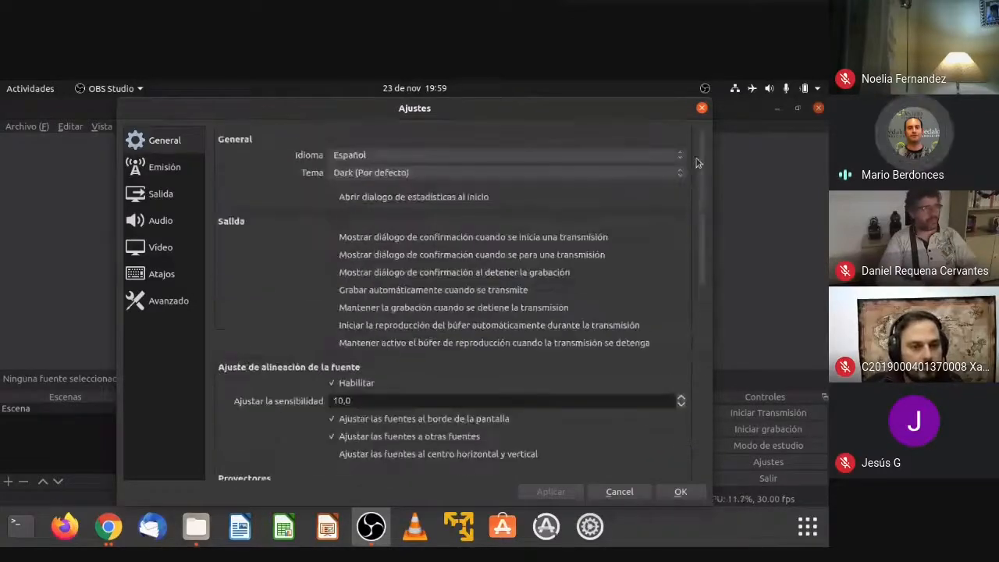
Step: In the streaming settings, keep Twitch as the service and review its server list, leaving the server on Automático (Recomendado)
{"action": "left_click", "coordinate": [137, 178]}
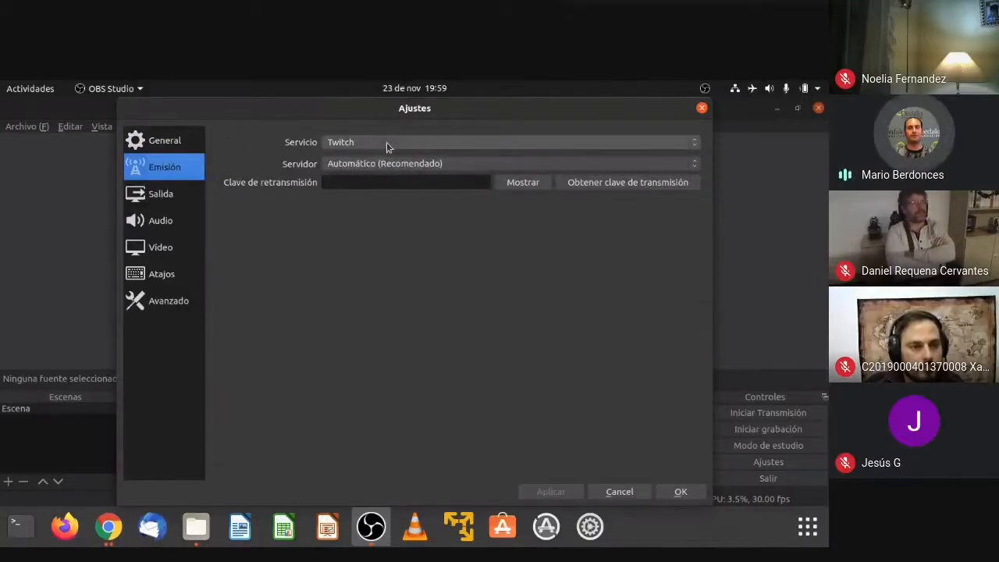
{"action": "scroll", "coordinate": [387, 144], "scroll_direction": "up", "scroll_amount": 1}
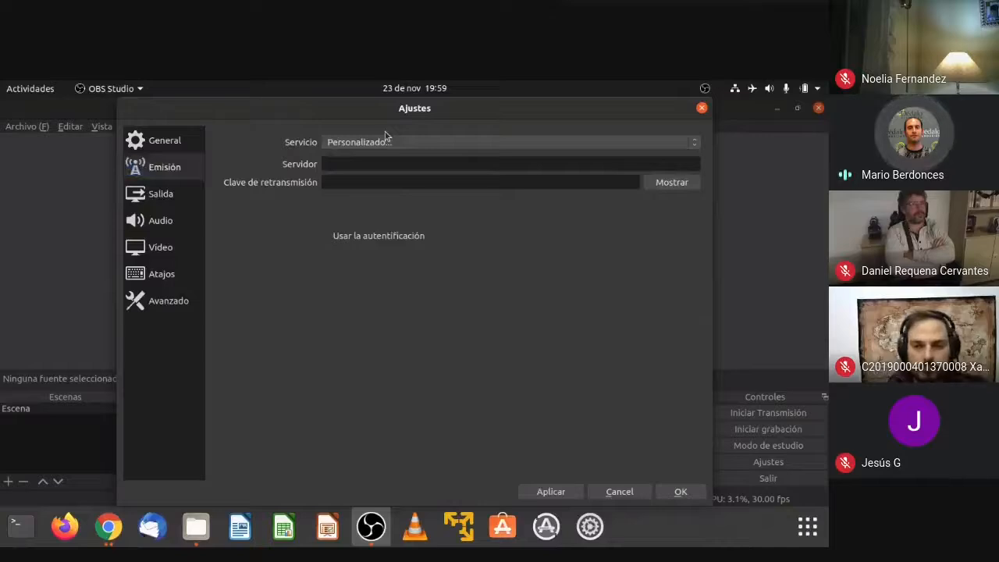
{"action": "left_click", "coordinate": [387, 144]}
{"action": "left_click", "coordinate": [380, 162]}
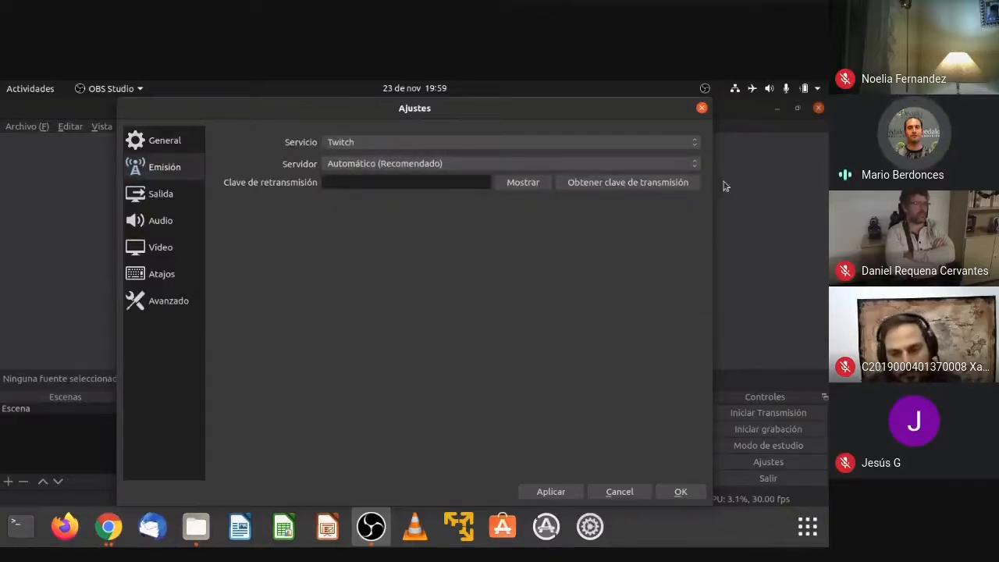
{"action": "left_click", "coordinate": [695, 165]}
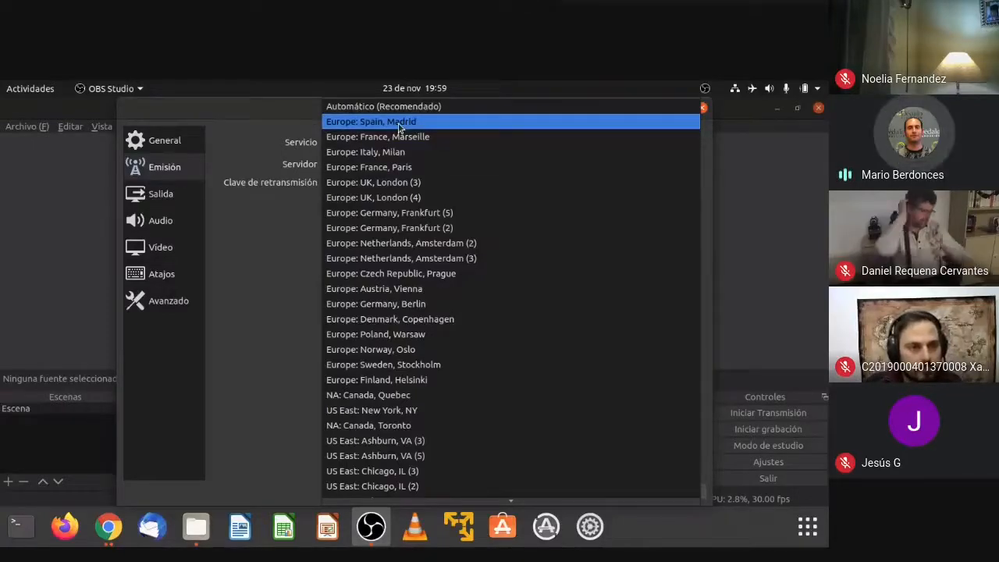
{"action": "left_click", "coordinate": [374, 107]}
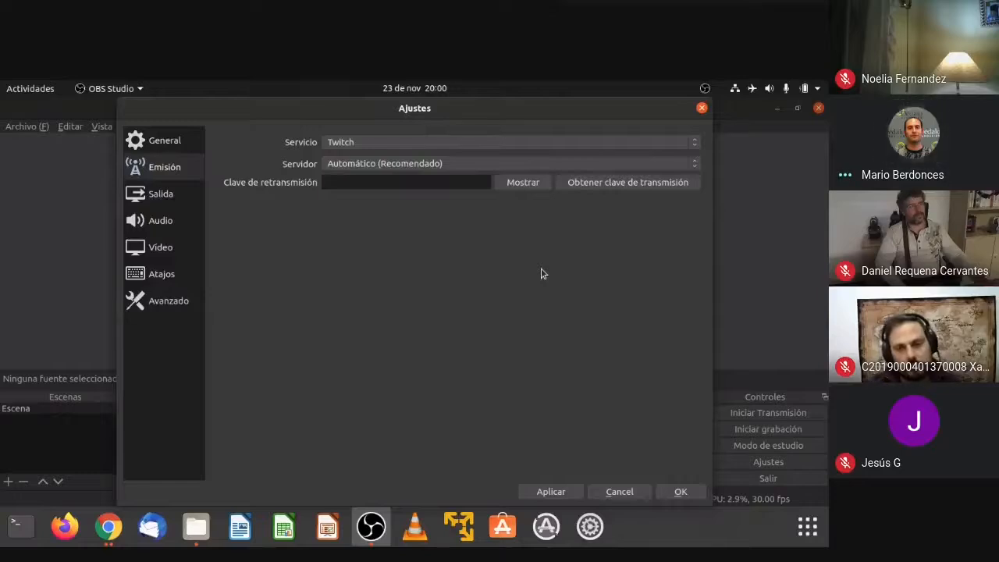
{"action": "left_click", "coordinate": [677, 164]}
{"action": "left_click", "coordinate": [260, 245]}
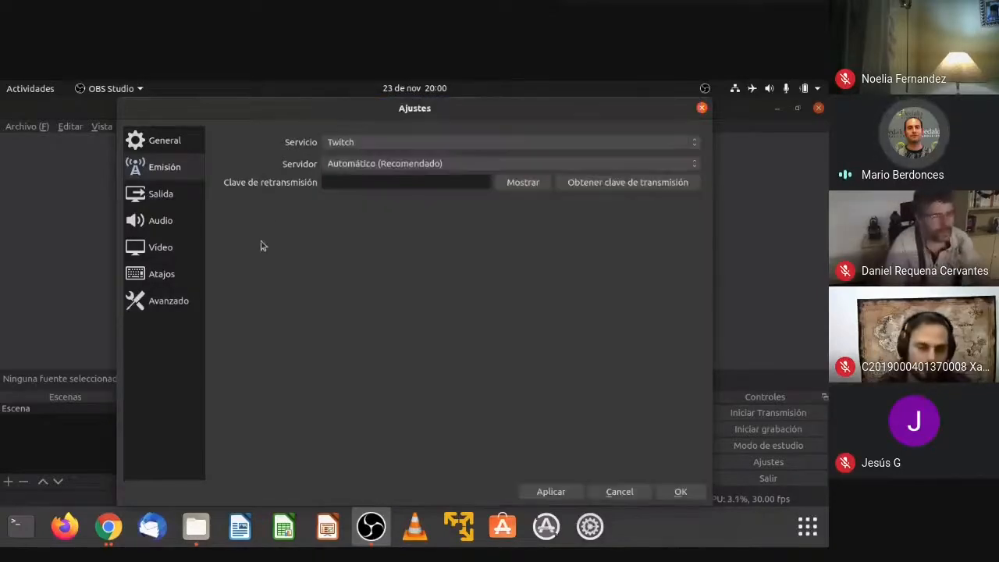
Step: Switch the streaming service to YouTube - RTMP and from there to Facebook Live, checking its server choices and the service list
{"action": "left_click", "coordinate": [368, 147]}
{"action": "left_click", "coordinate": [373, 160]}
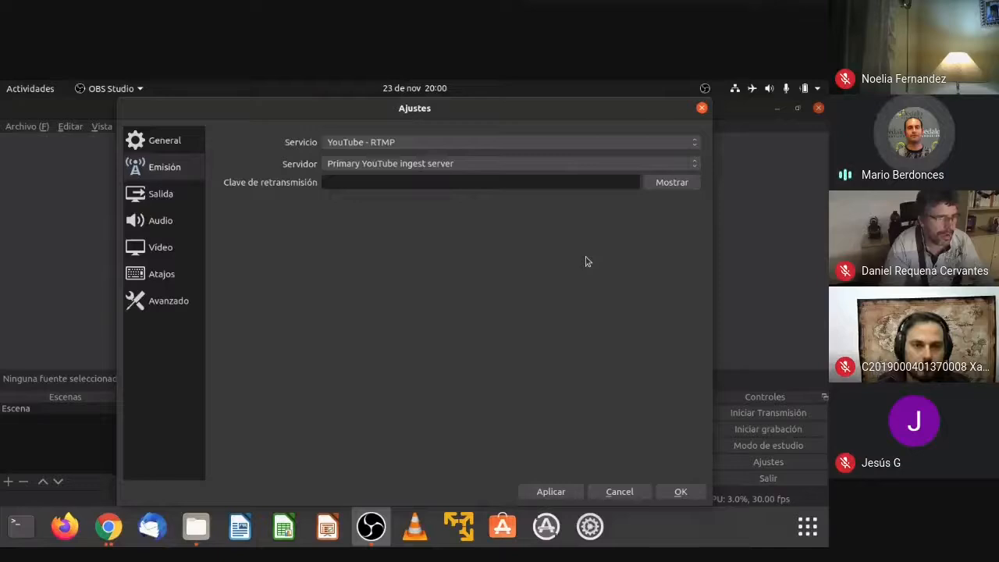
{"action": "left_click", "coordinate": [662, 145]}
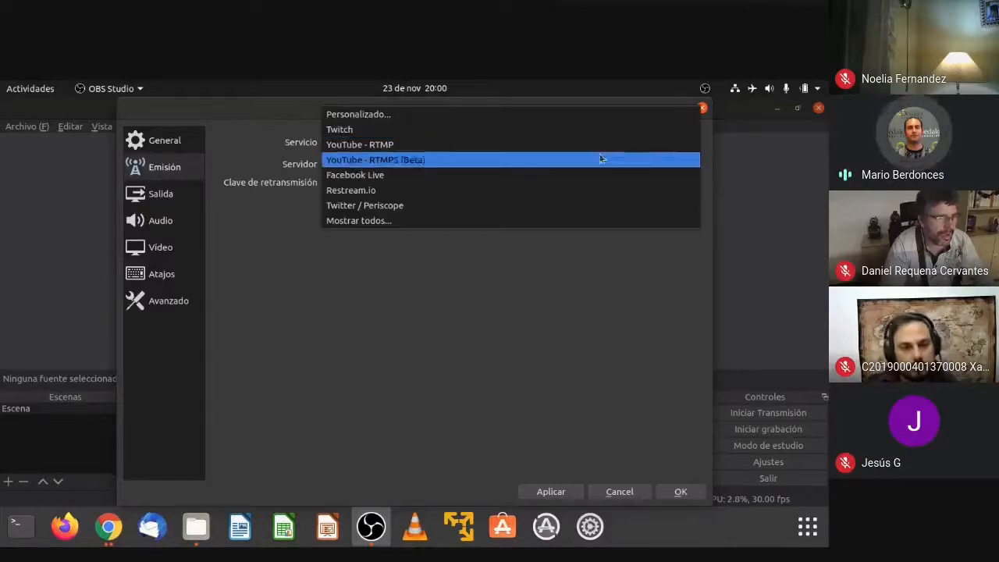
{"action": "left_click", "coordinate": [392, 178]}
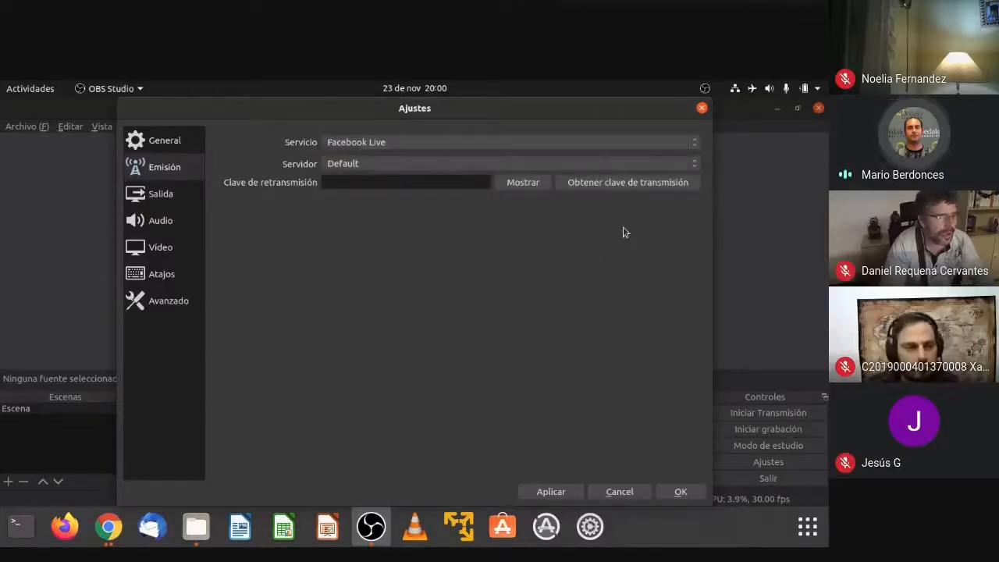
{"action": "left_click", "coordinate": [680, 165]}
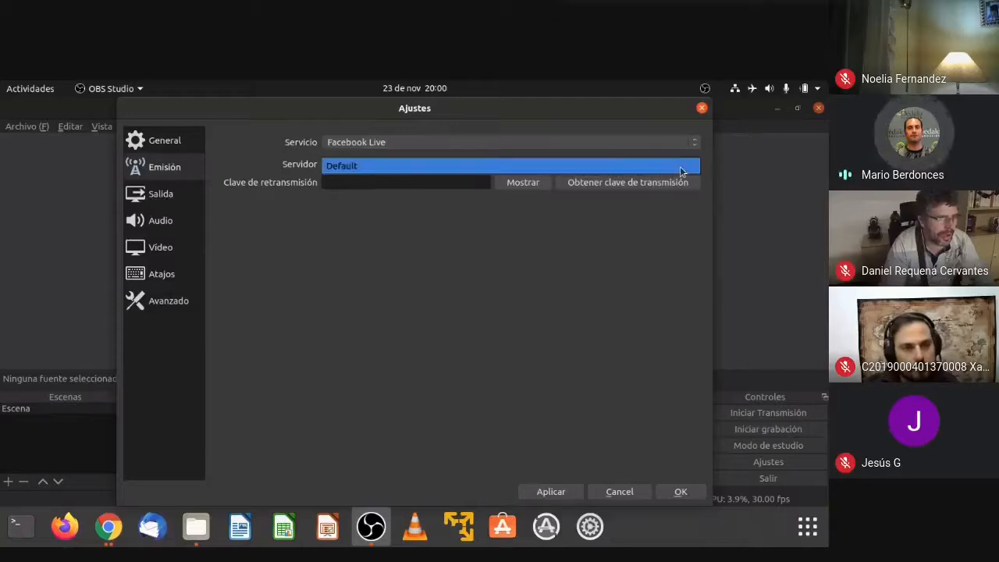
{"action": "left_click", "coordinate": [366, 250]}
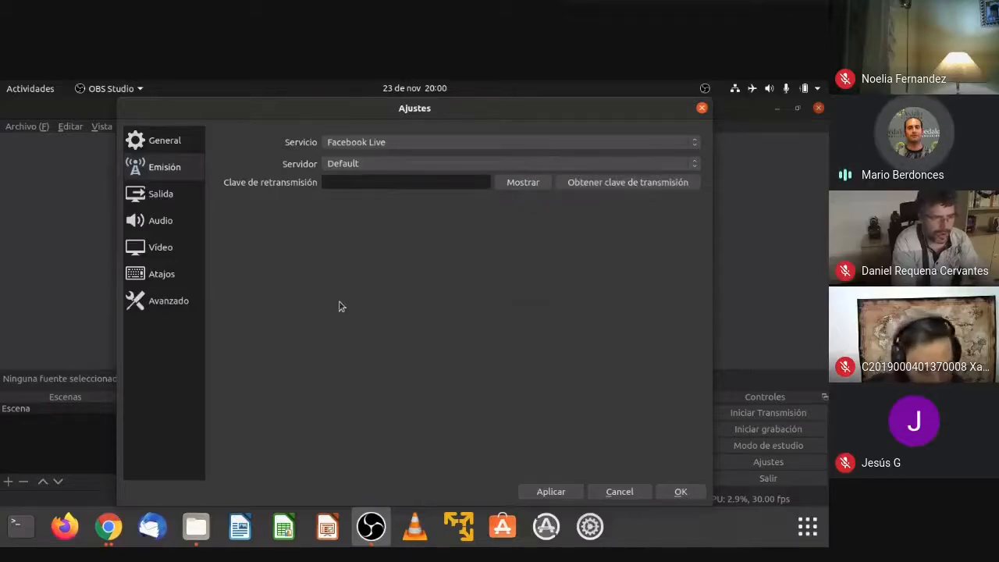
{"action": "left_click", "coordinate": [364, 144]}
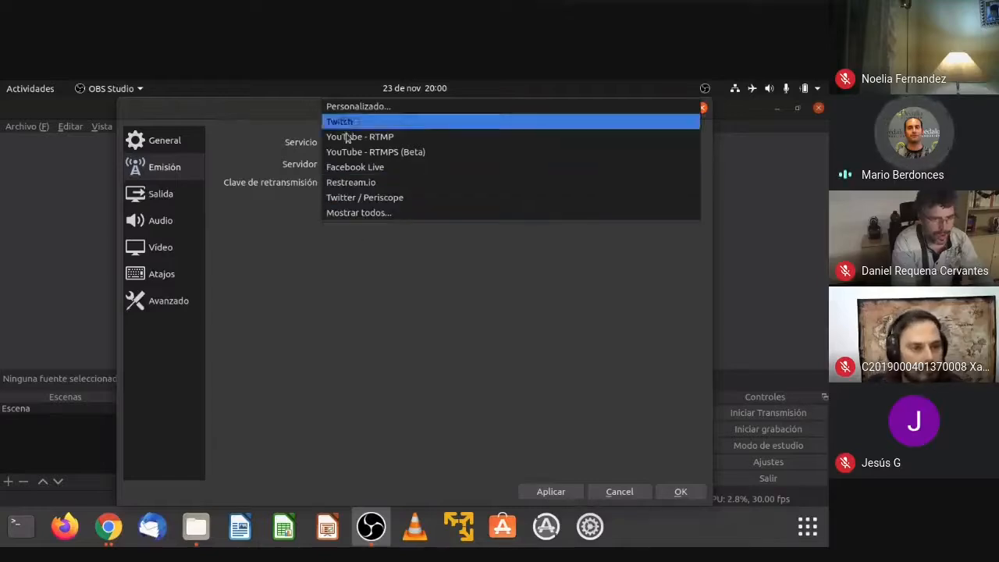
{"action": "left_click", "coordinate": [316, 293]}
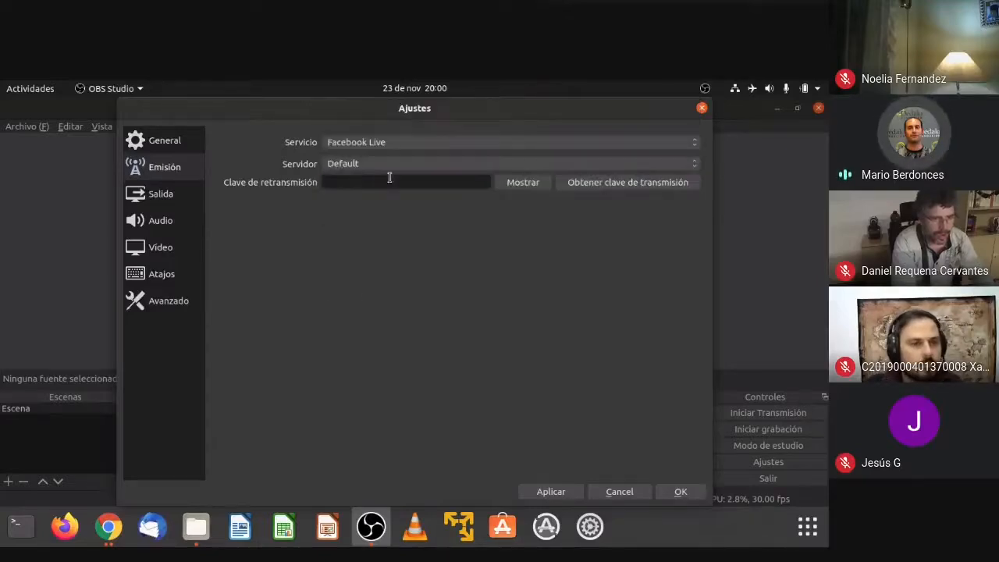
{"action": "left_click", "coordinate": [390, 142]}
{"action": "left_click", "coordinate": [351, 248]}
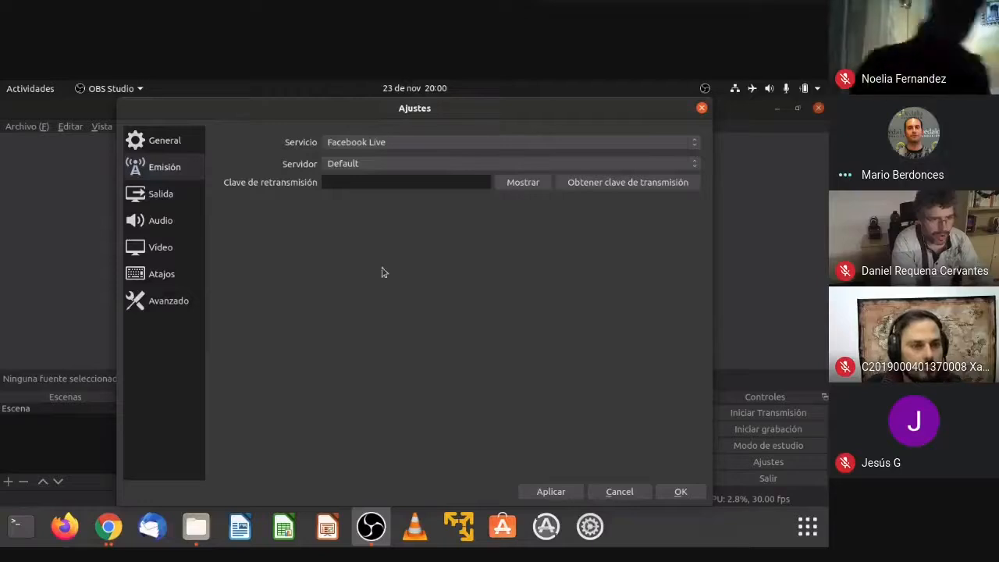
Step: Show the output settings and highlight the video bitrate value for streaming
{"action": "left_click", "coordinate": [184, 197]}
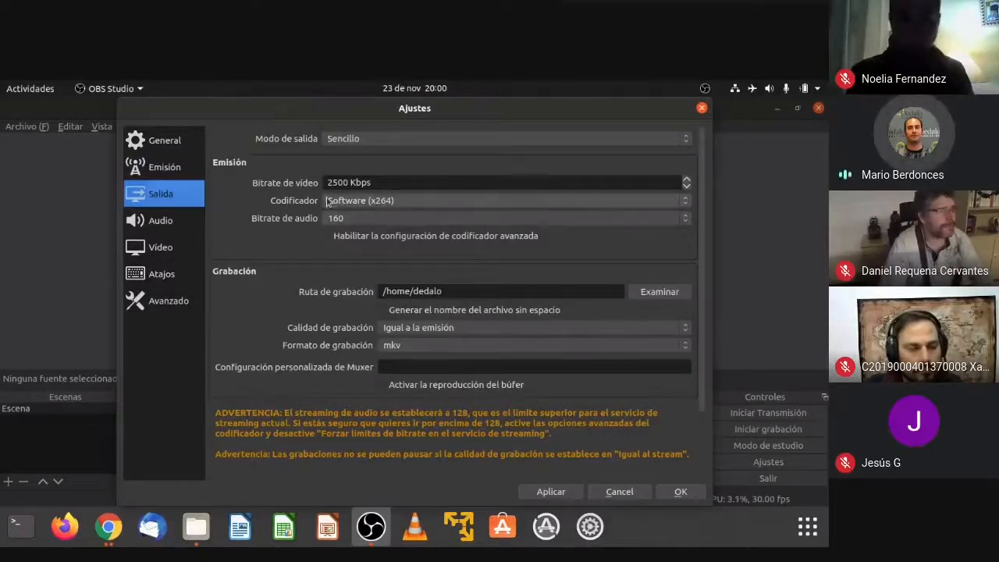
{"action": "left_click_drag", "start_coordinate": [397, 183], "coordinate": [304, 185]}
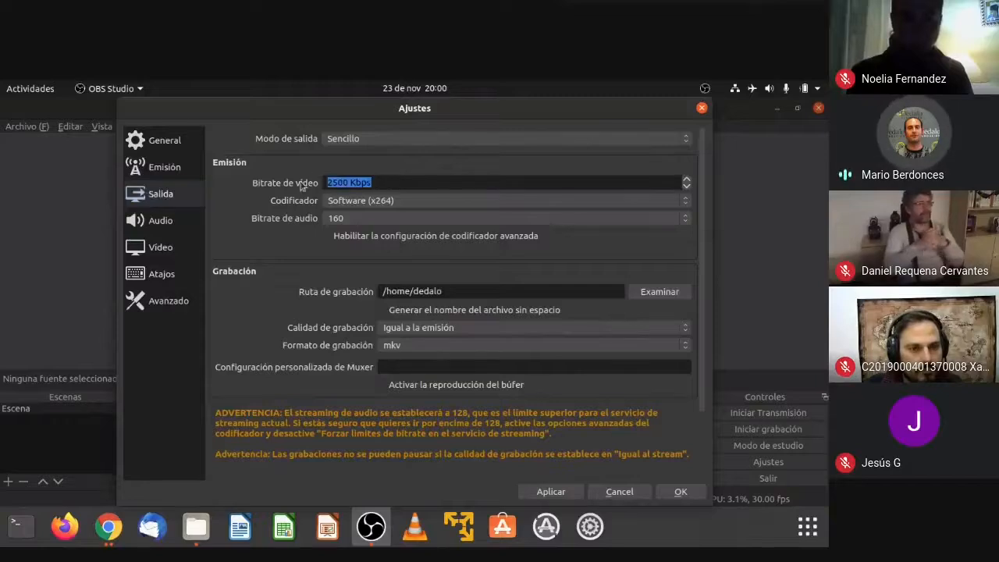
{"action": "left_click", "coordinate": [277, 162]}
{"action": "double_click", "coordinate": [343, 180]}
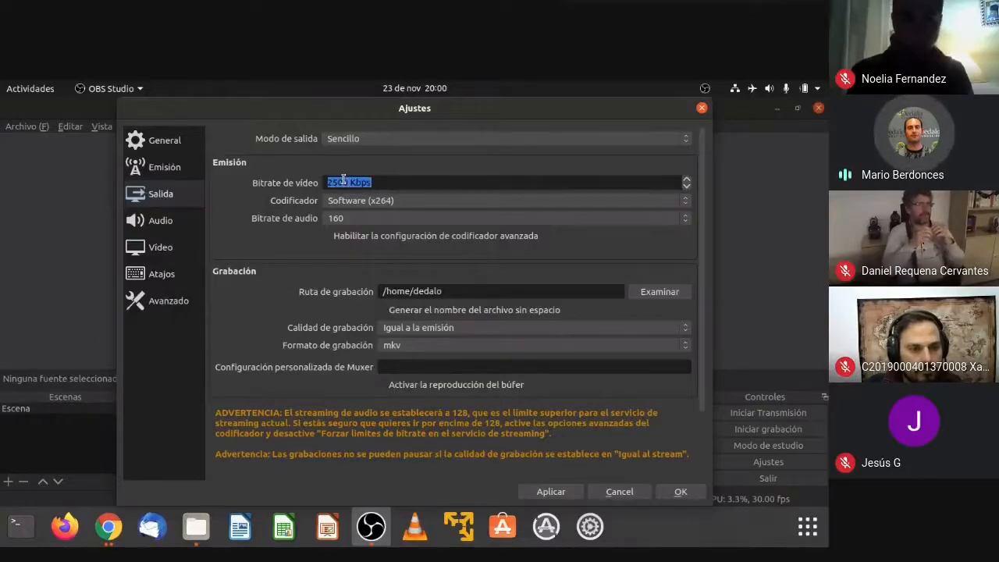
{"action": "left_click", "coordinate": [414, 185]}
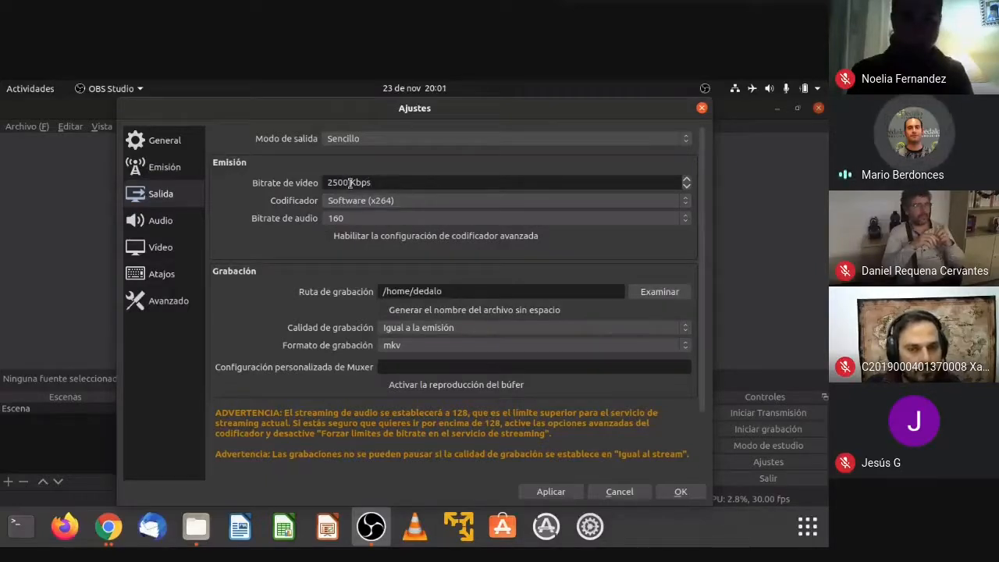
Step: Try a streaming video bitrate of 500 Kbps and restore it to 2500 Kbps
{"action": "left_click_drag", "start_coordinate": [347, 181], "coordinate": [313, 179]}
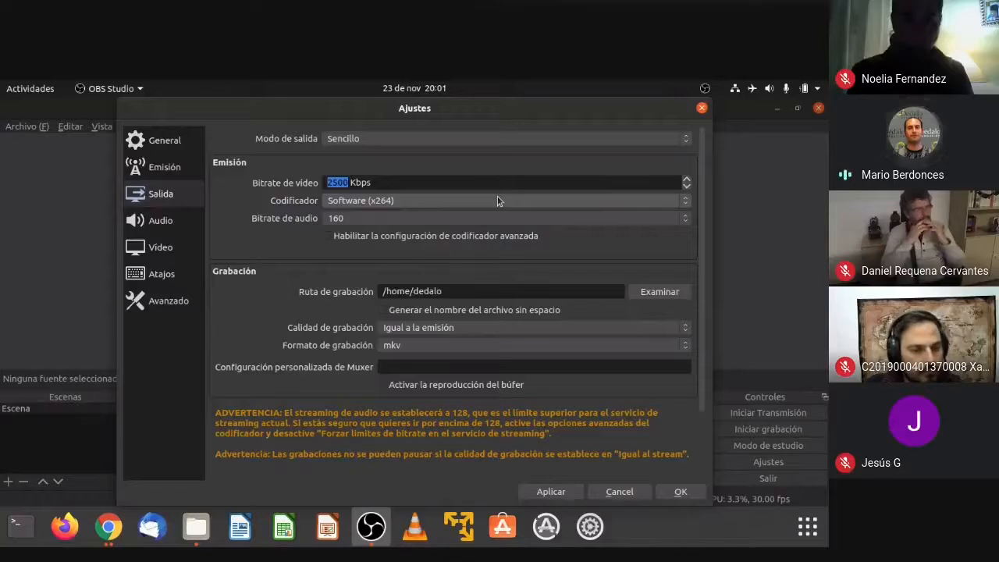
{"action": "type", "text": "500"}
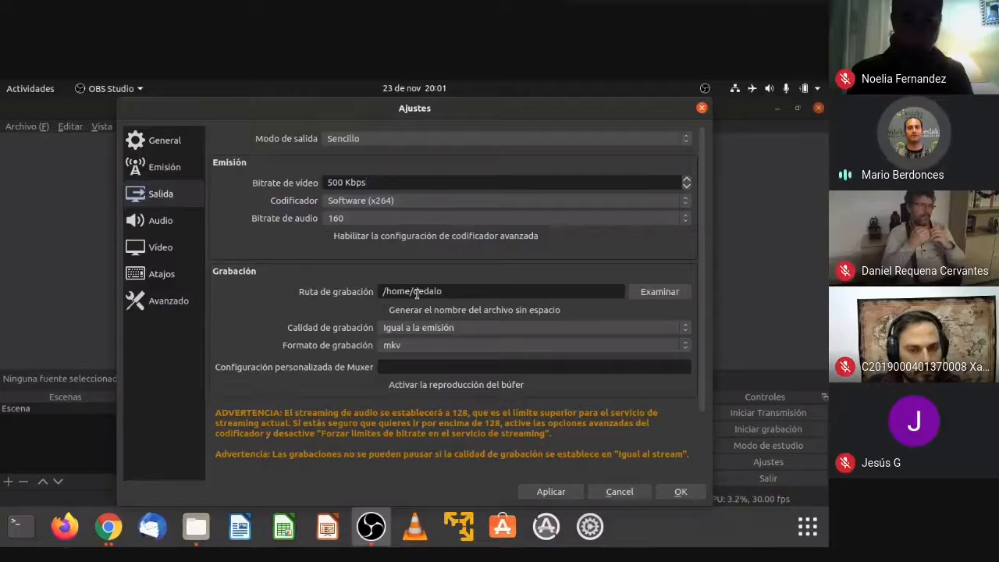
{"action": "double_click", "coordinate": [343, 183]}
{"action": "type", "text": "2500"}
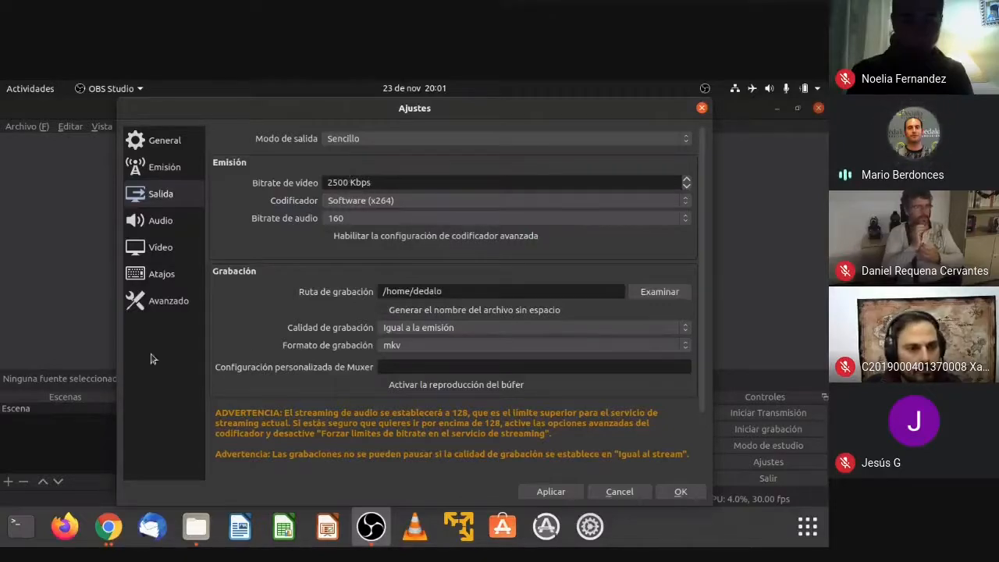
Step: Review the available audio bitrates and the encoder choices for streaming, leaving both as they are
{"action": "left_click", "coordinate": [685, 218]}
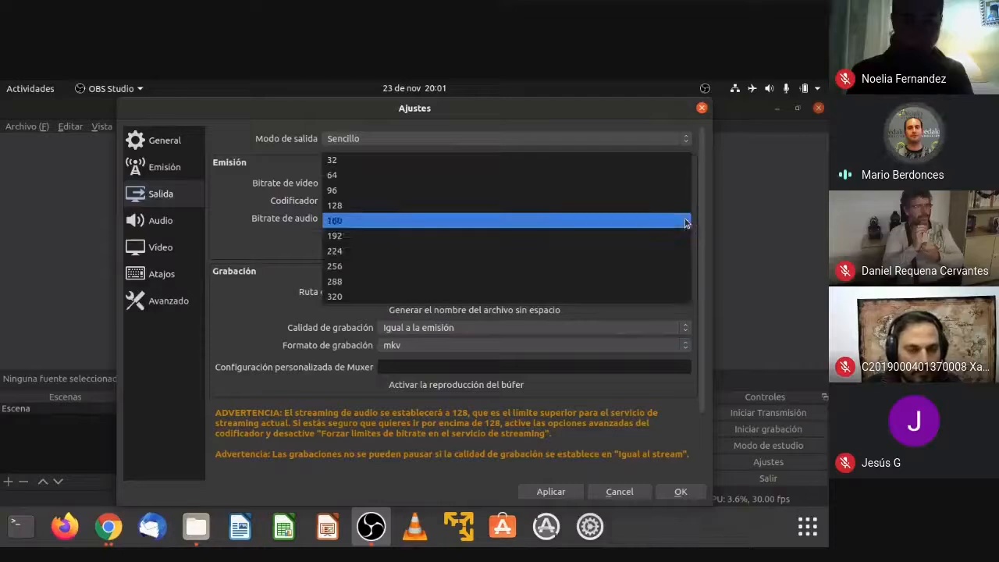
{"action": "left_click", "coordinate": [241, 248]}
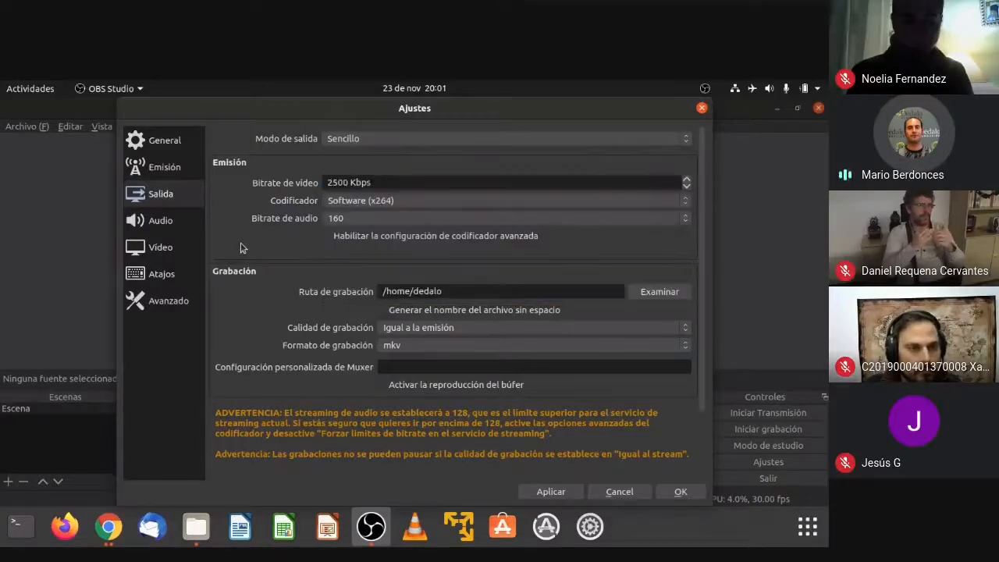
{"action": "left_click", "coordinate": [484, 201]}
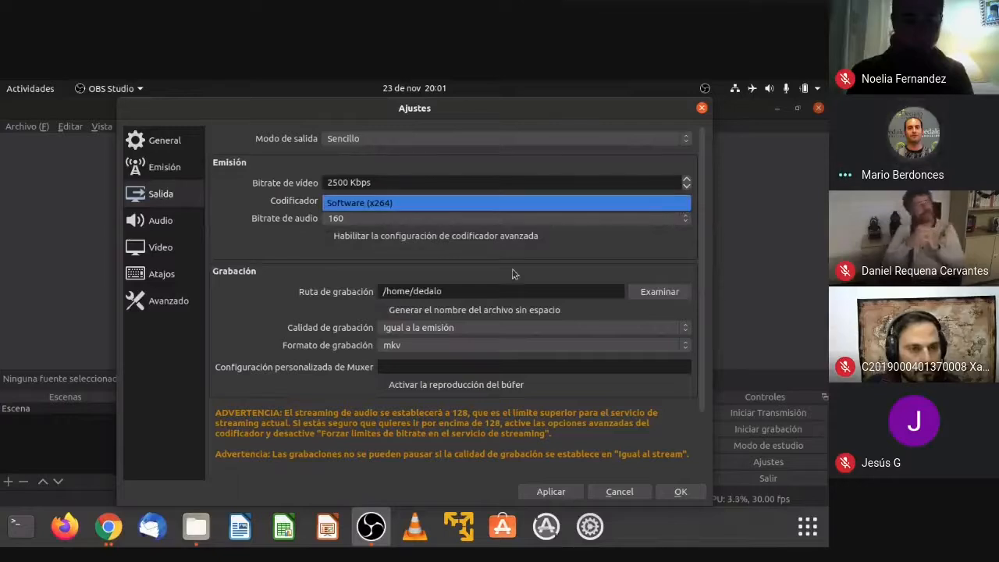
{"action": "left_click", "coordinate": [243, 228]}
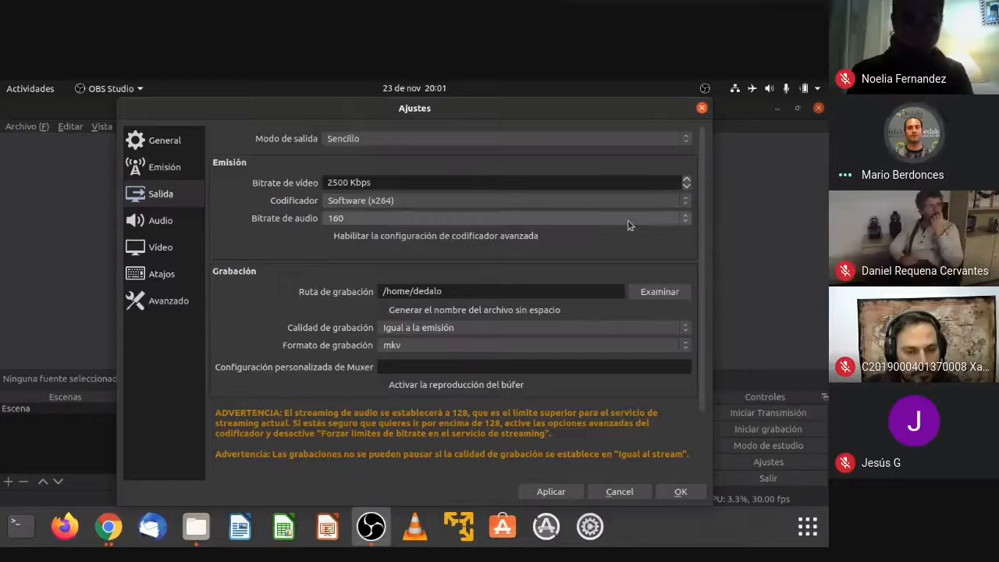
{"action": "left_click", "coordinate": [686, 204]}
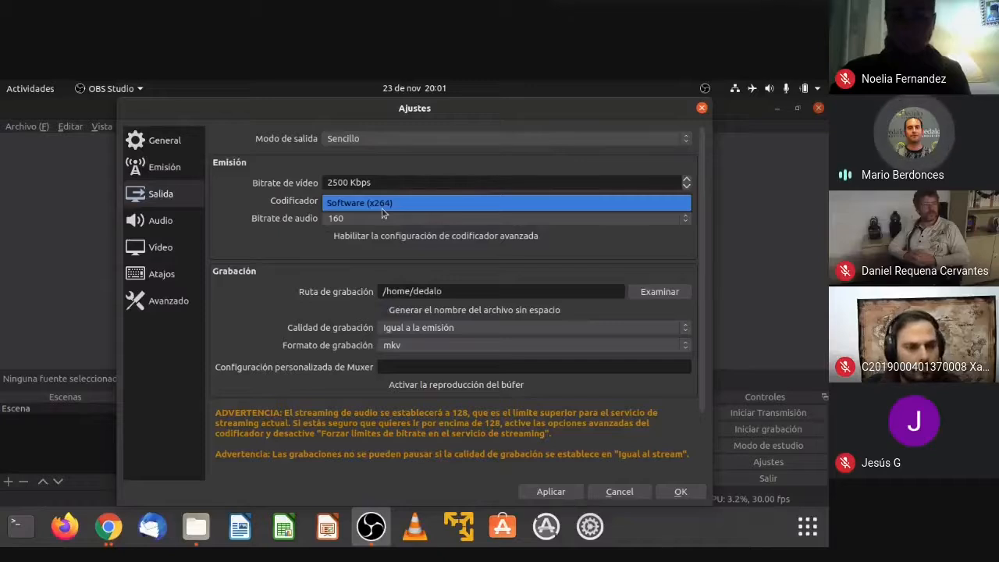
{"action": "left_click", "coordinate": [271, 250]}
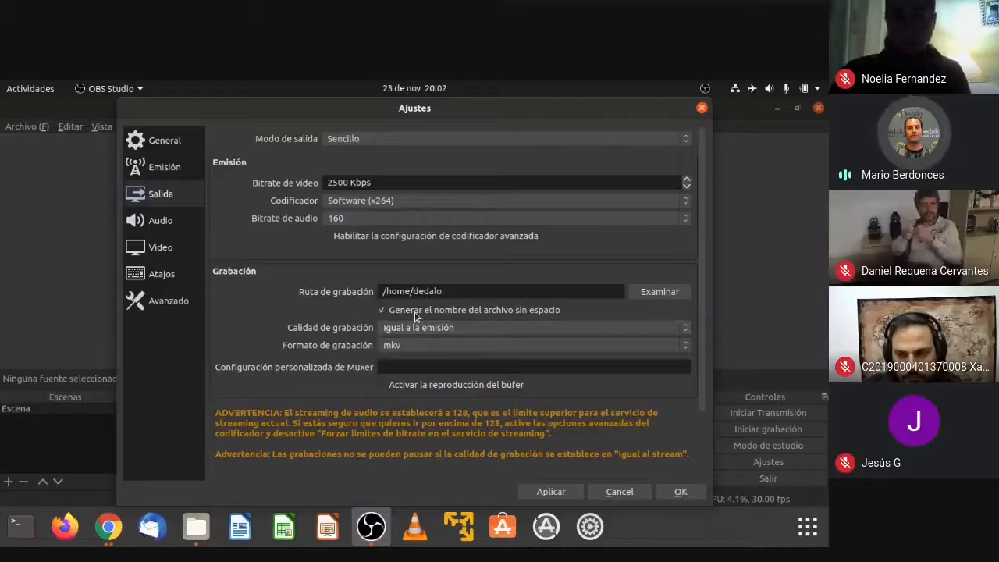
Step: Enable generating recording file names without spaces and keep the recording quality at Igual a la emisión
{"action": "left_click", "coordinate": [516, 316]}
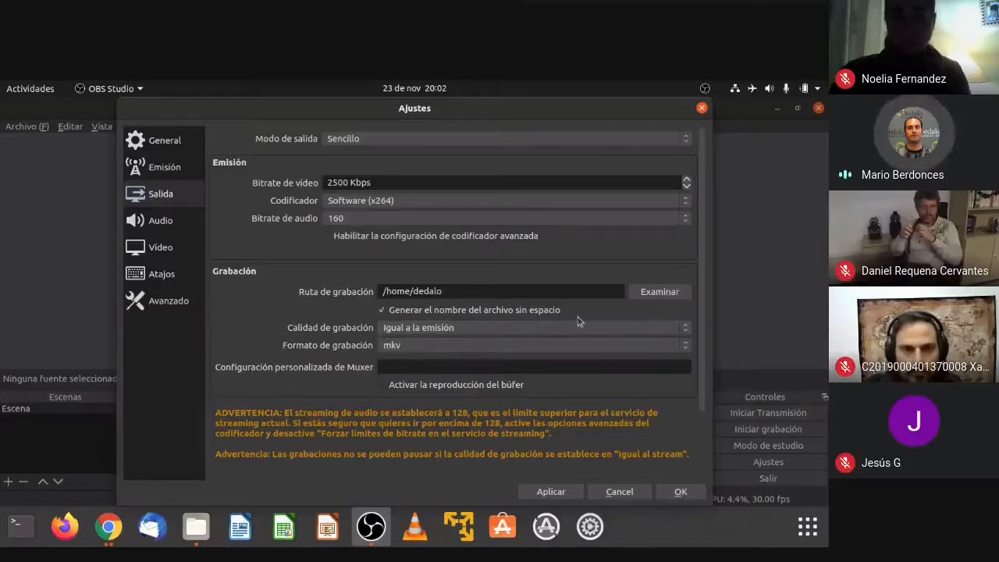
{"action": "left_click", "coordinate": [685, 329]}
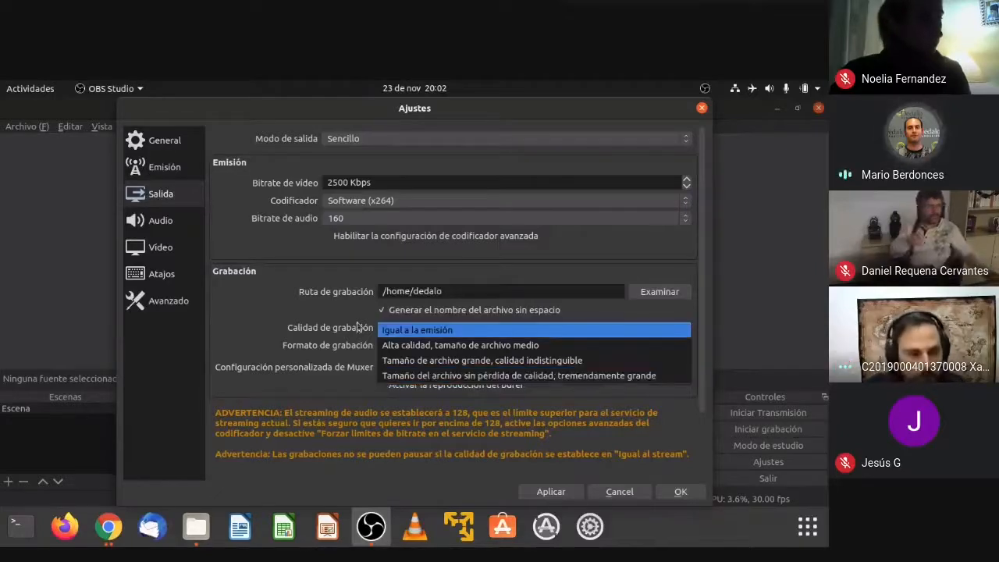
{"action": "left_click", "coordinate": [417, 329]}
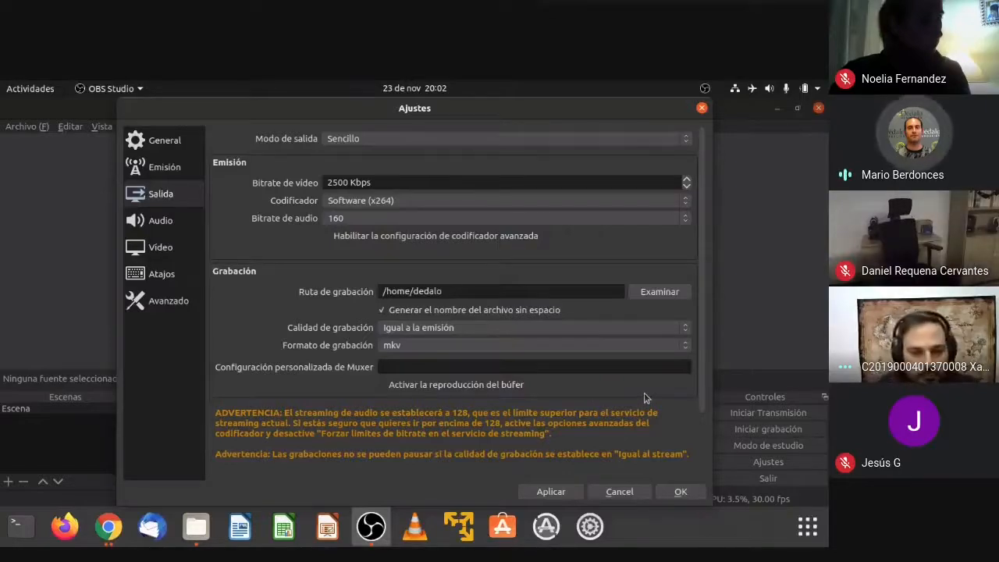
Step: Set the recording format to mp4 and look over the other available formats
{"action": "left_click", "coordinate": [678, 345]}
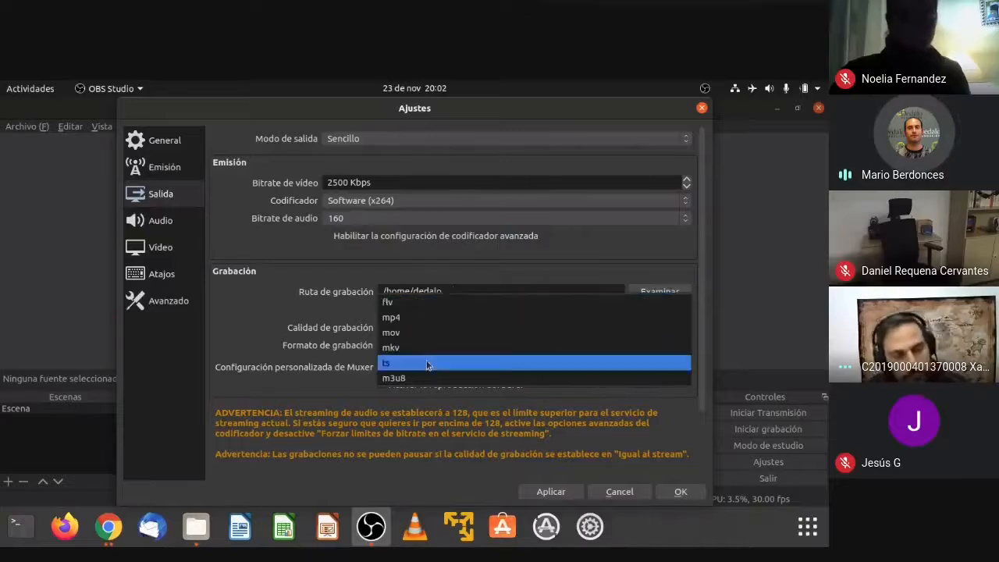
{"action": "left_click", "coordinate": [413, 319]}
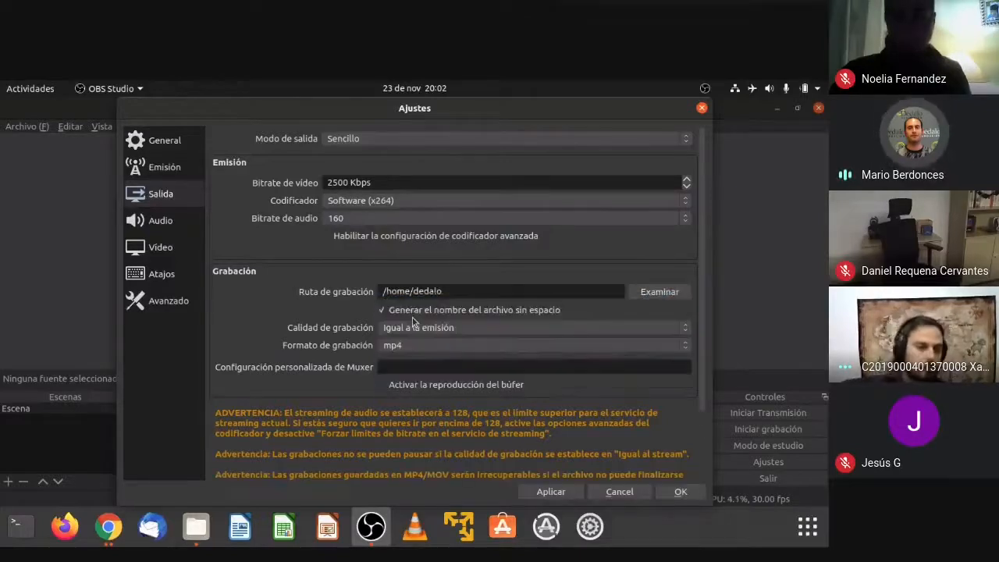
{"action": "left_click", "coordinate": [685, 345]}
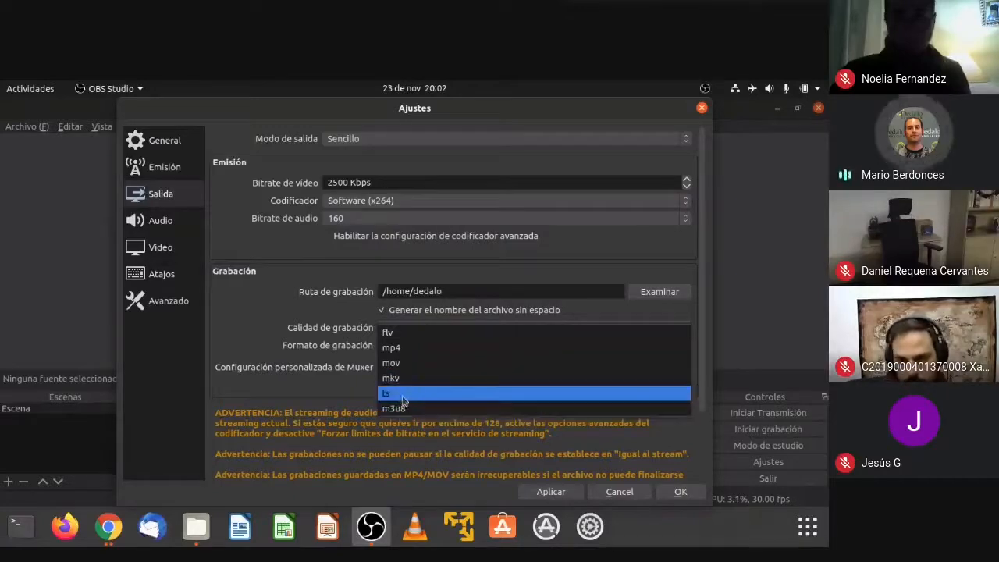
{"action": "left_click", "coordinate": [322, 321]}
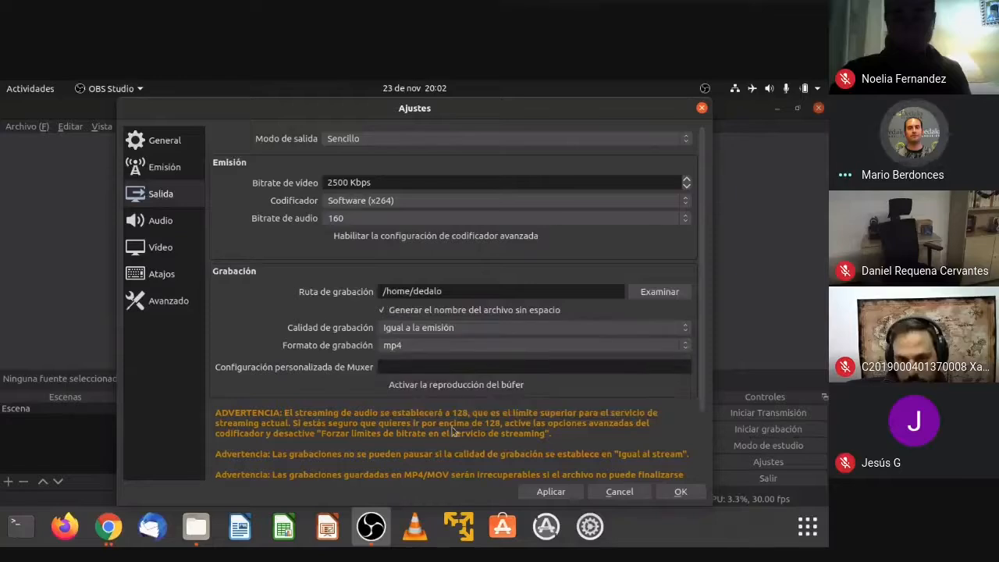
Step: Show the audio settings and review the choices for sample rate and the main desktop audio device
{"action": "left_click", "coordinate": [160, 226]}
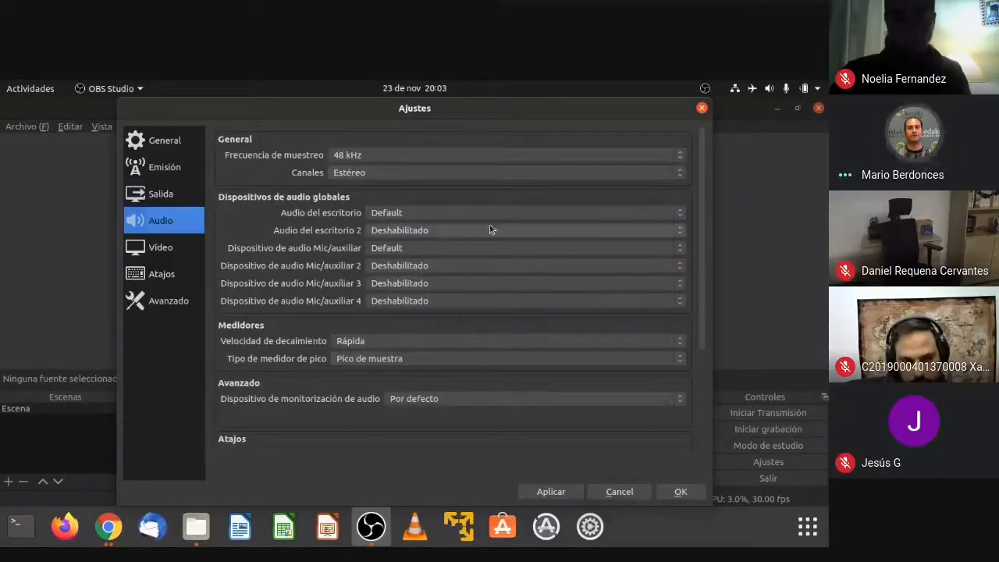
{"action": "left_click", "coordinate": [678, 162]}
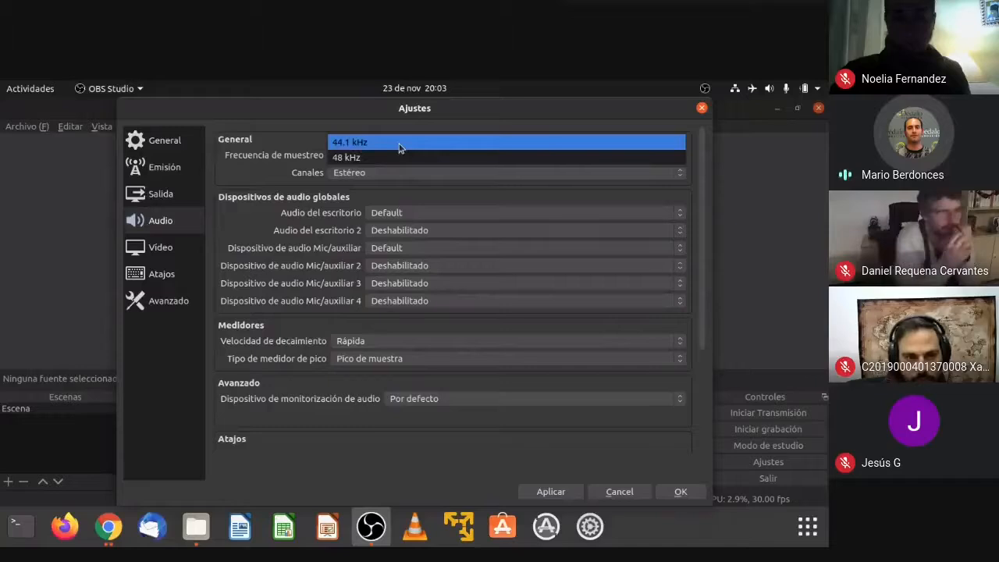
{"action": "left_click", "coordinate": [262, 172]}
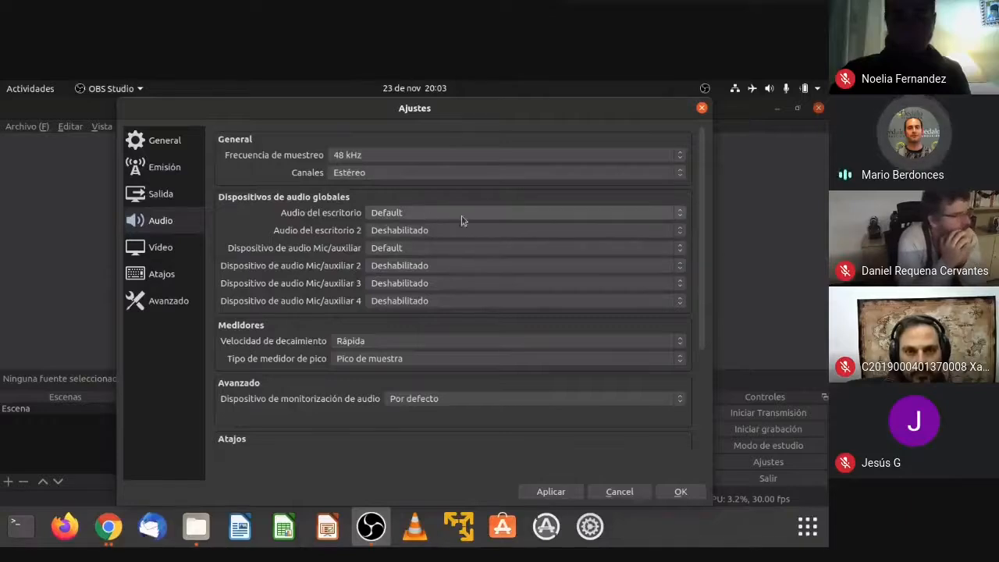
{"action": "left_click", "coordinate": [680, 214]}
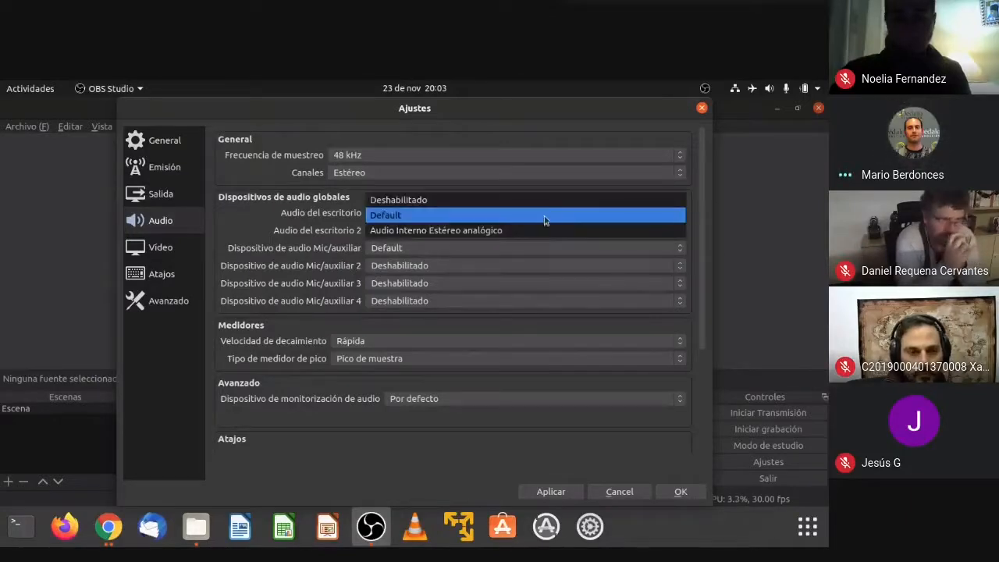
{"action": "left_click", "coordinate": [242, 221]}
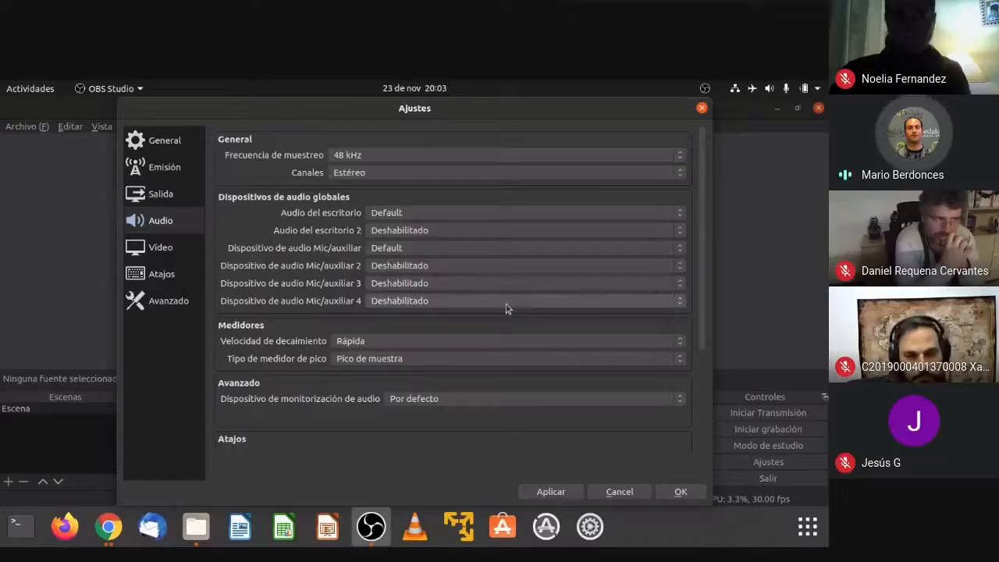
Step: Review the device choices for the first Mic/auxiliary audio input, leaving it on Default
{"action": "left_click", "coordinate": [679, 251]}
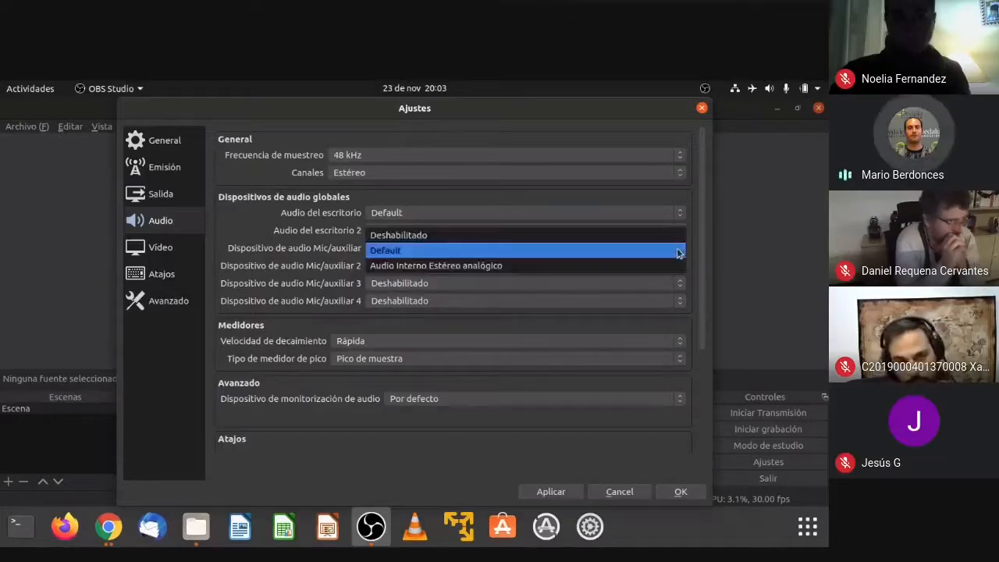
{"action": "left_click", "coordinate": [269, 218]}
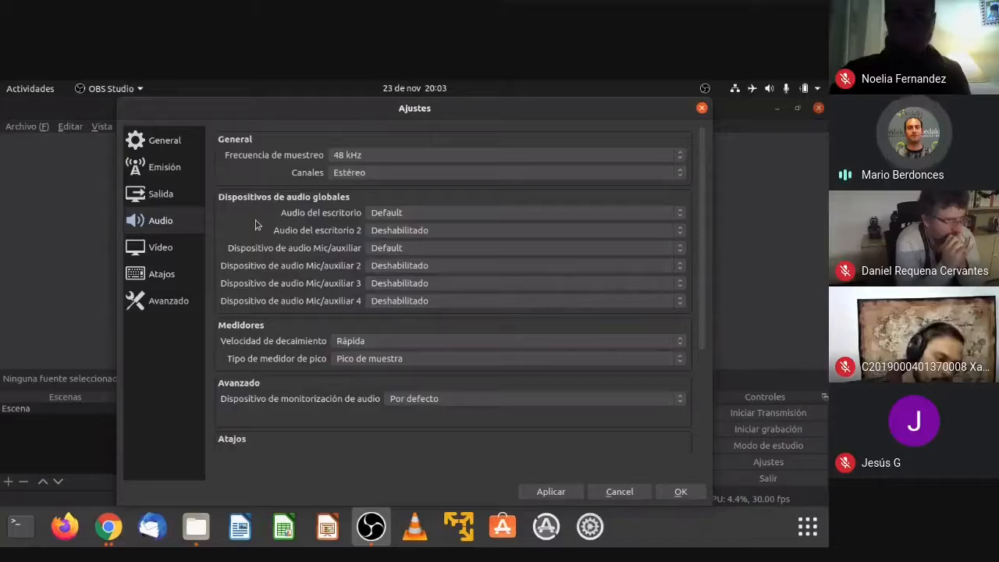
{"action": "left_click", "coordinate": [683, 248]}
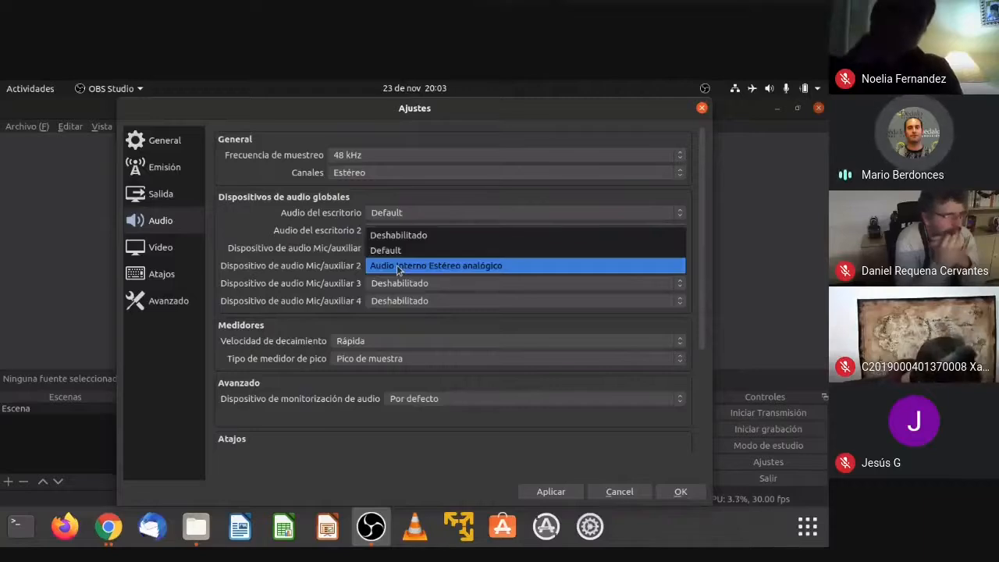
{"action": "left_click", "coordinate": [243, 238]}
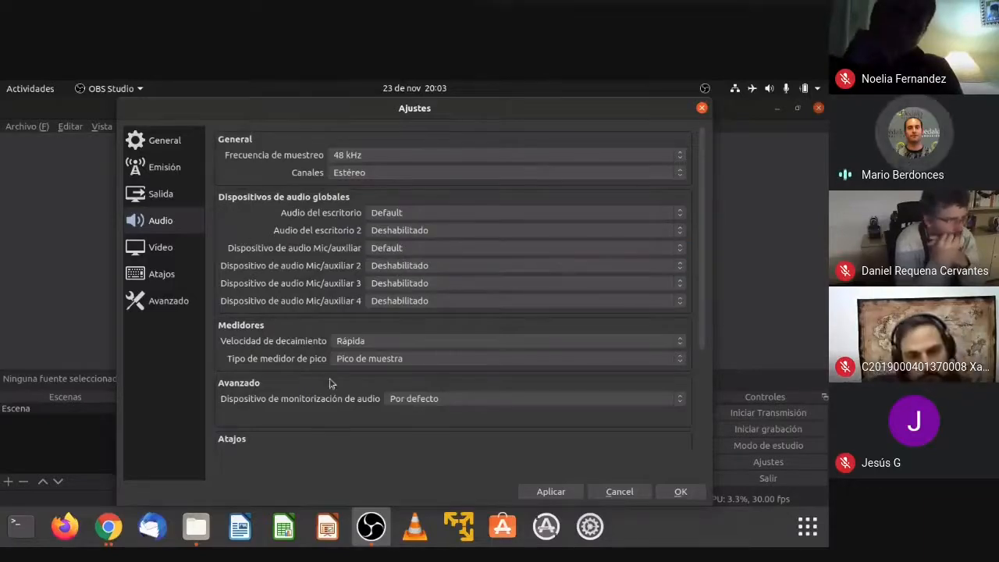
Step: In the video settings, set both the base canvas resolution and the scaled output resolution to 1280x720
{"action": "left_click", "coordinate": [174, 253]}
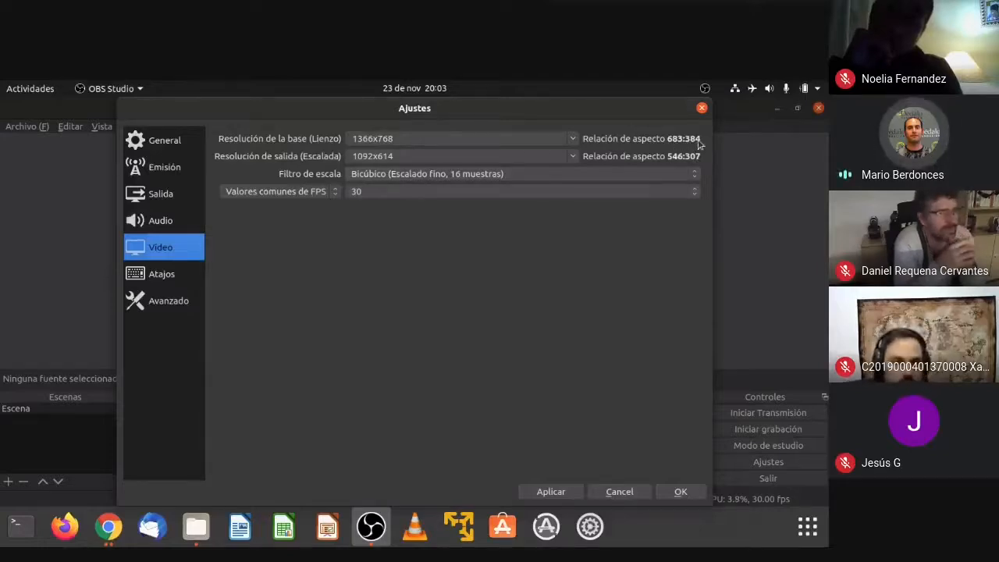
{"action": "left_click", "coordinate": [573, 142]}
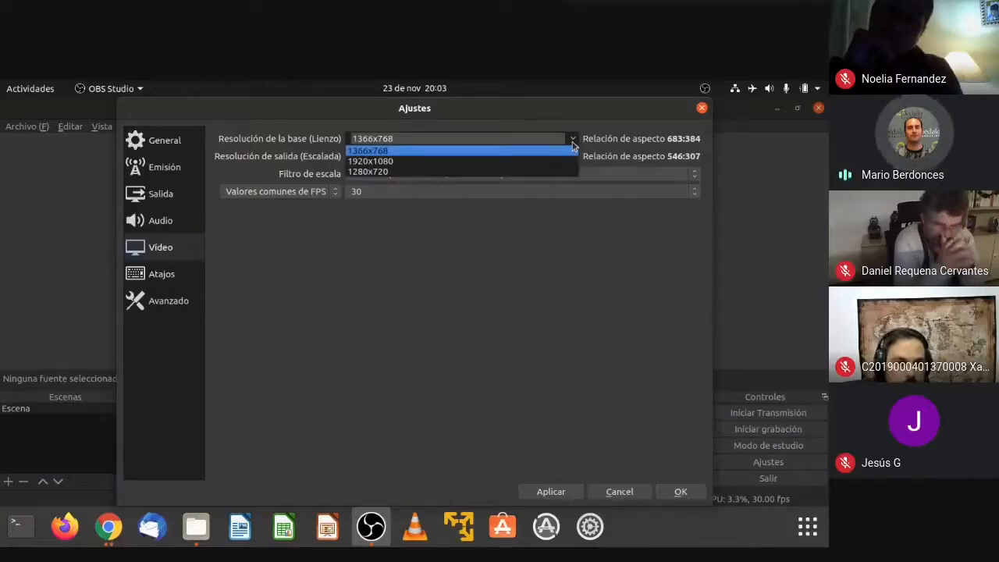
{"action": "left_click", "coordinate": [371, 173]}
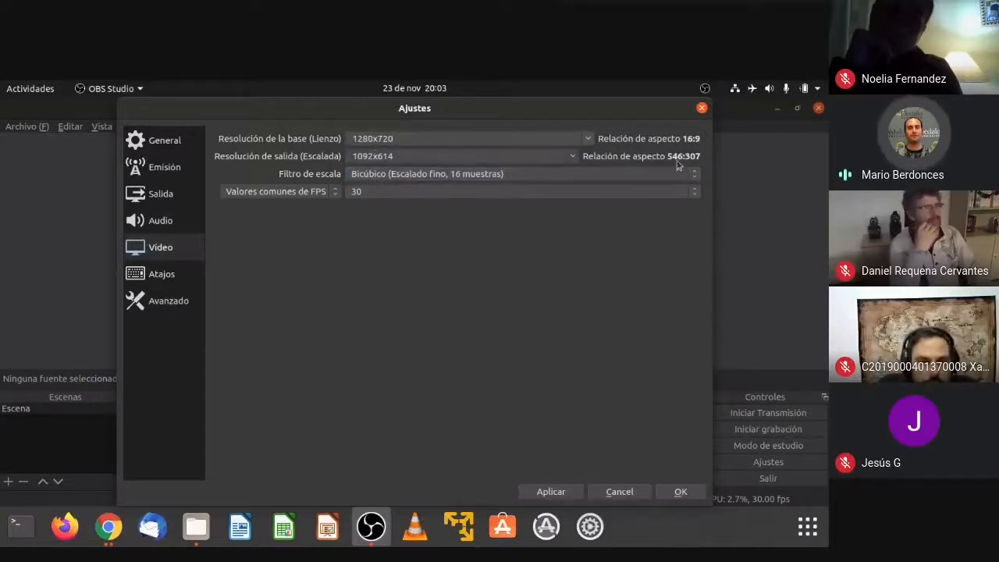
{"action": "left_click", "coordinate": [572, 159]}
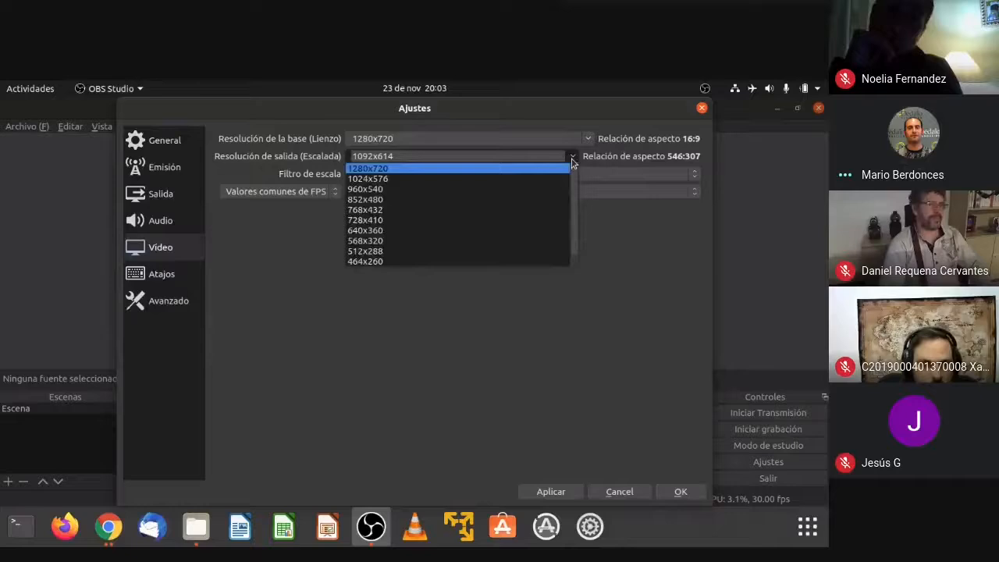
{"action": "left_click", "coordinate": [385, 169]}
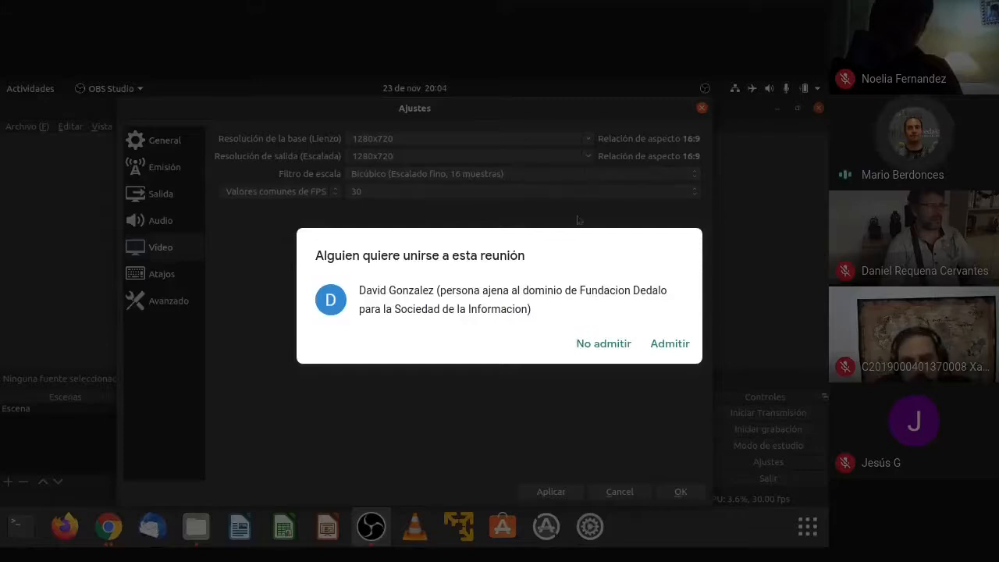
Step: Check the common FPS values, keep 30, and apply the settings changes
{"action": "left_click", "coordinate": [593, 192]}
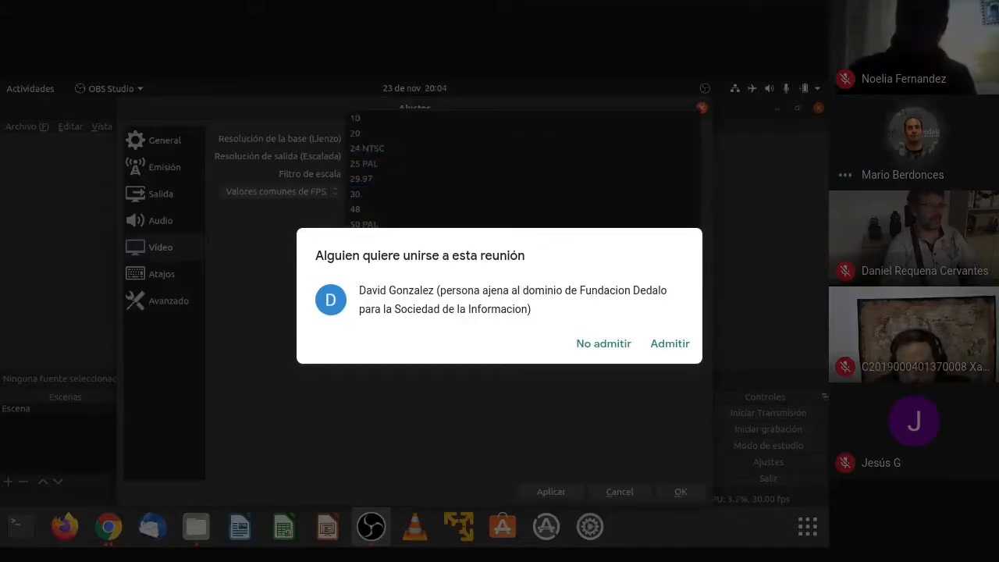
{"action": "left_click", "coordinate": [336, 264]}
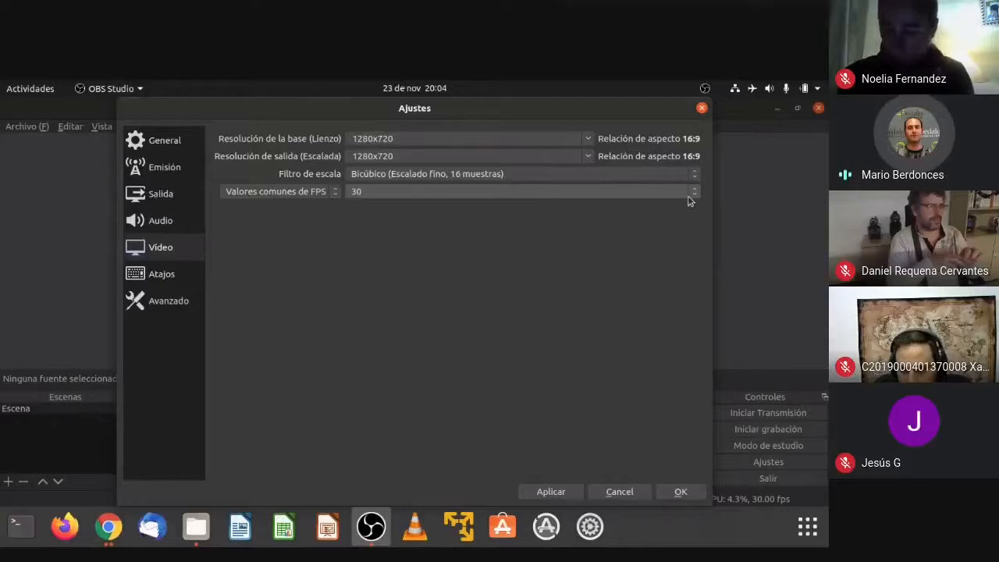
{"action": "left_click", "coordinate": [555, 492]}
Step: Assign Control + Alt + G as the hotkey for Iniciar grabación
{"action": "left_click", "coordinate": [162, 283]}
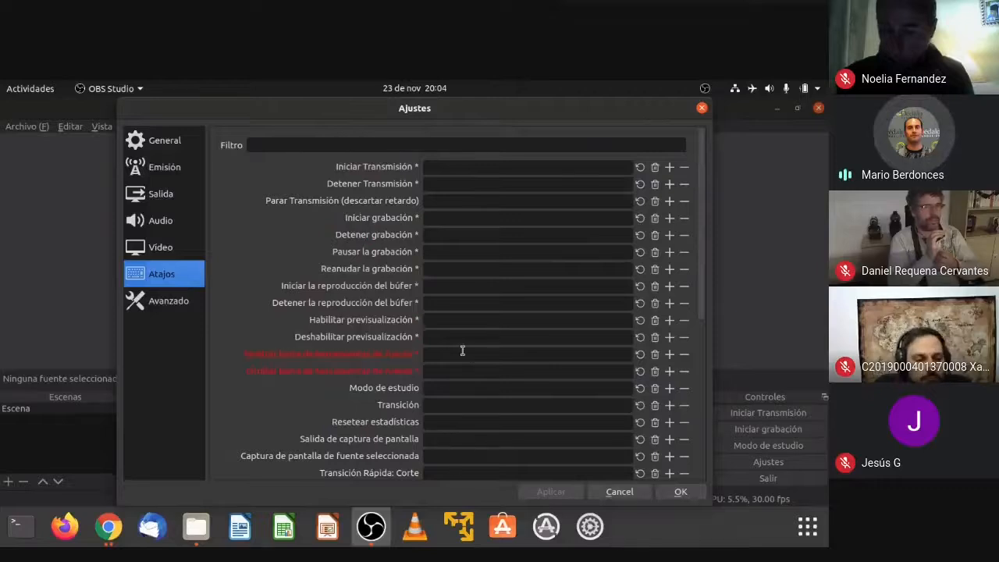
{"action": "left_click", "coordinate": [462, 219]}
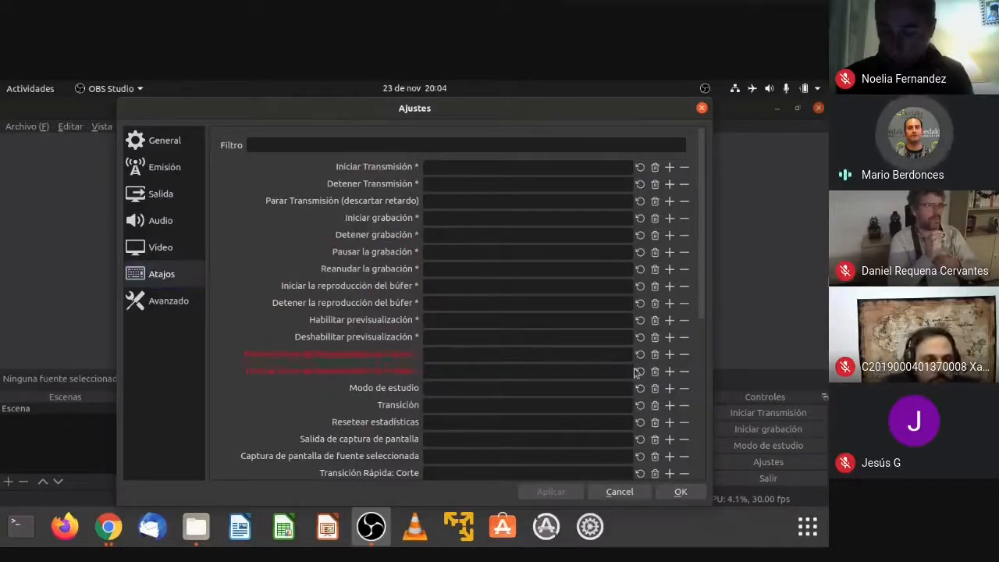
{"action": "key", "text": "ctrl+alt"}
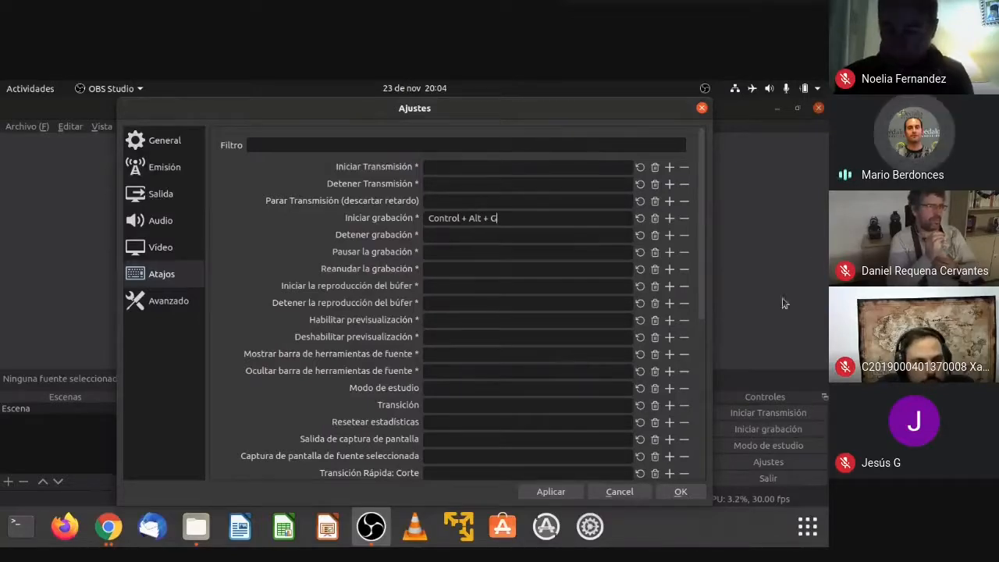
Step: Assign Control + Alt + G as the hotkey for Detener grabación
{"action": "left_click", "coordinate": [460, 234]}
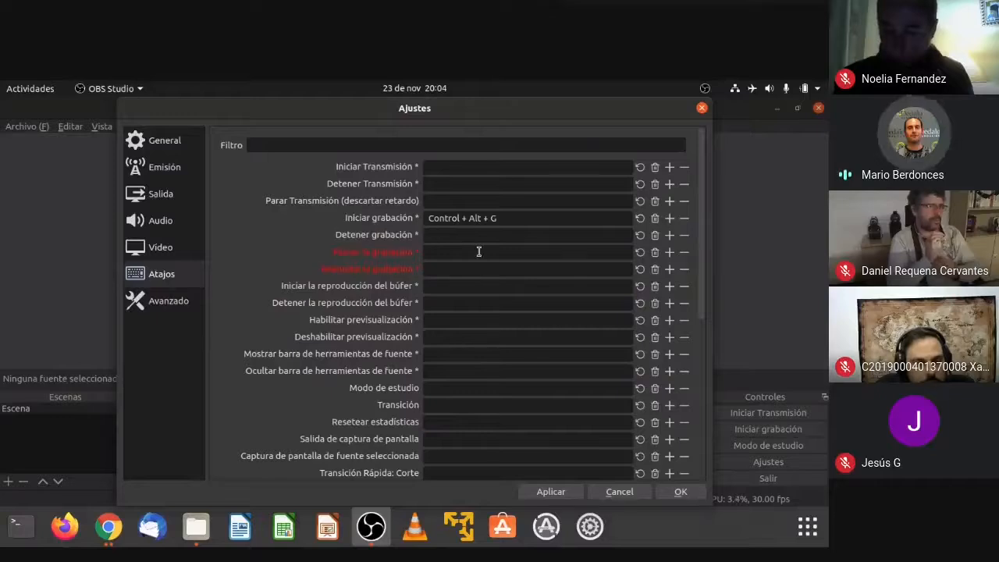
{"action": "key", "text": "ctrl+alt"}
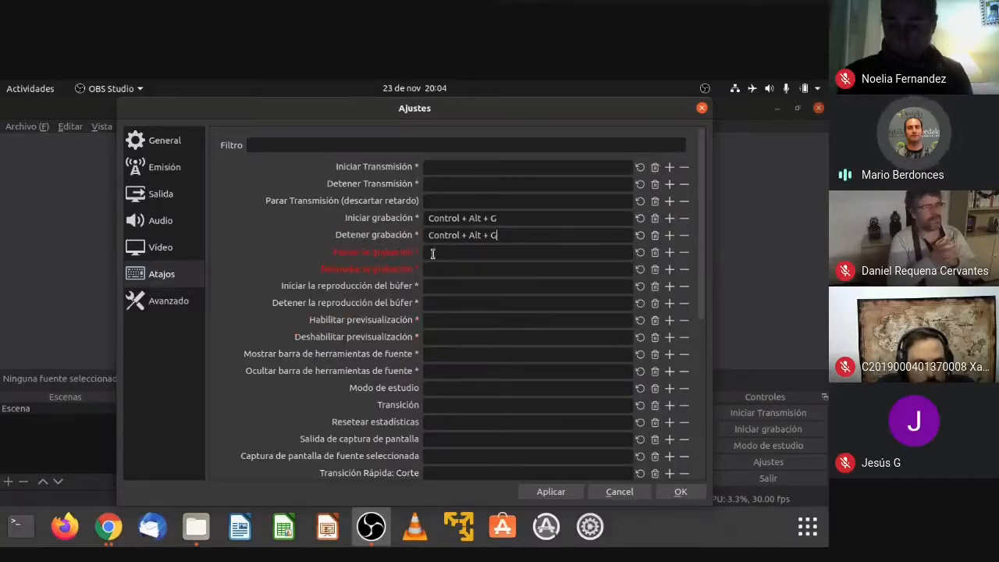
Step: Try to assign Control + Alt + T as the hotkey for Iniciar Transmisión, closing any terminal window it opens
{"action": "left_click", "coordinate": [439, 166]}
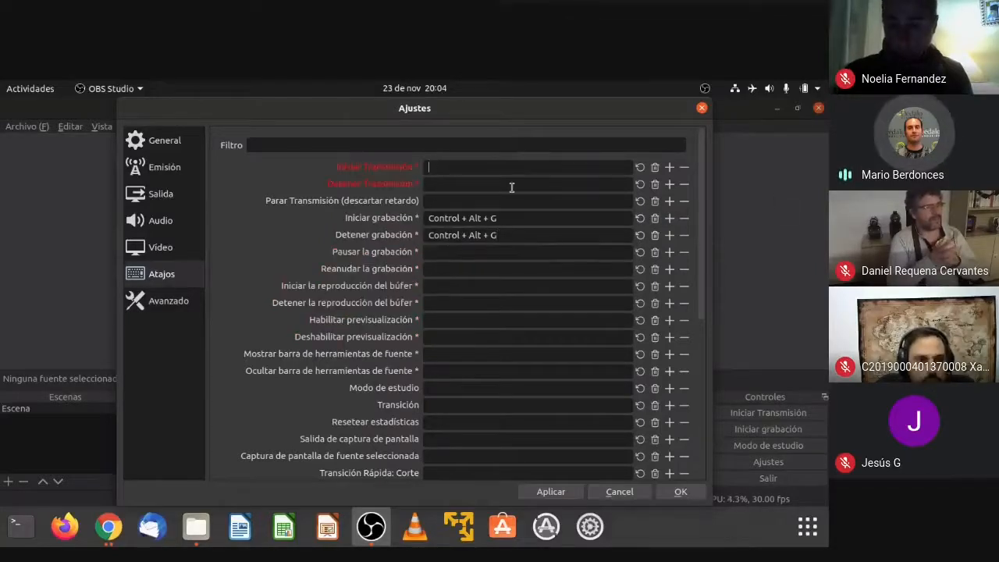
{"action": "key", "text": "ctrl+alt"}
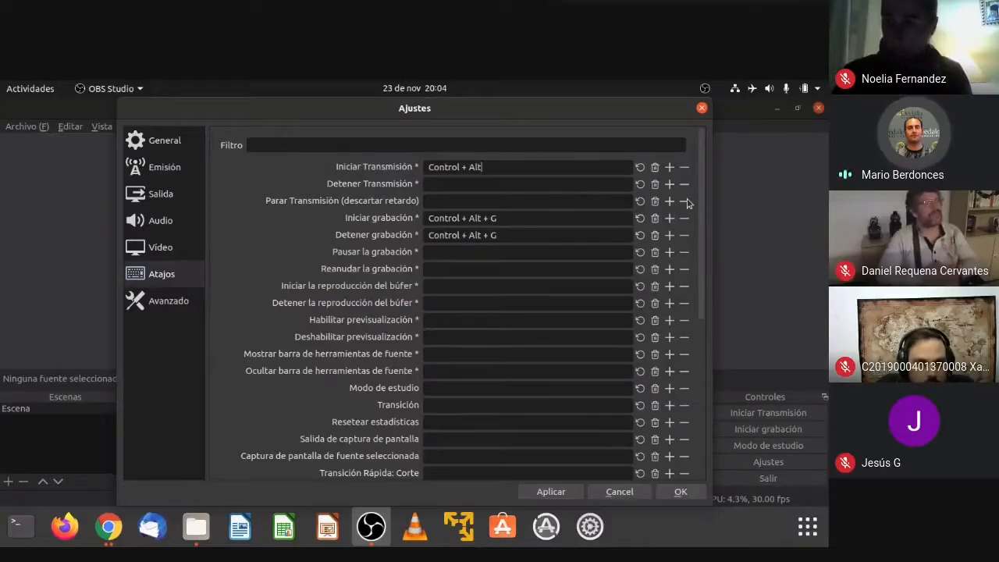
{"action": "key", "text": "ctrl+alt+t"}
{"action": "left_click", "coordinate": [564, 132]}
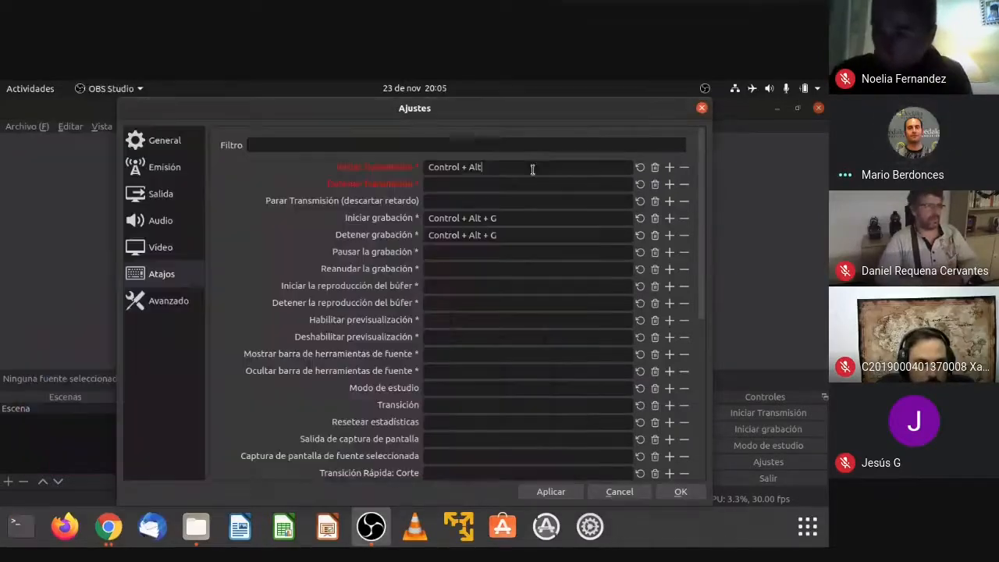
{"action": "key", "text": "ctrl+alt"}
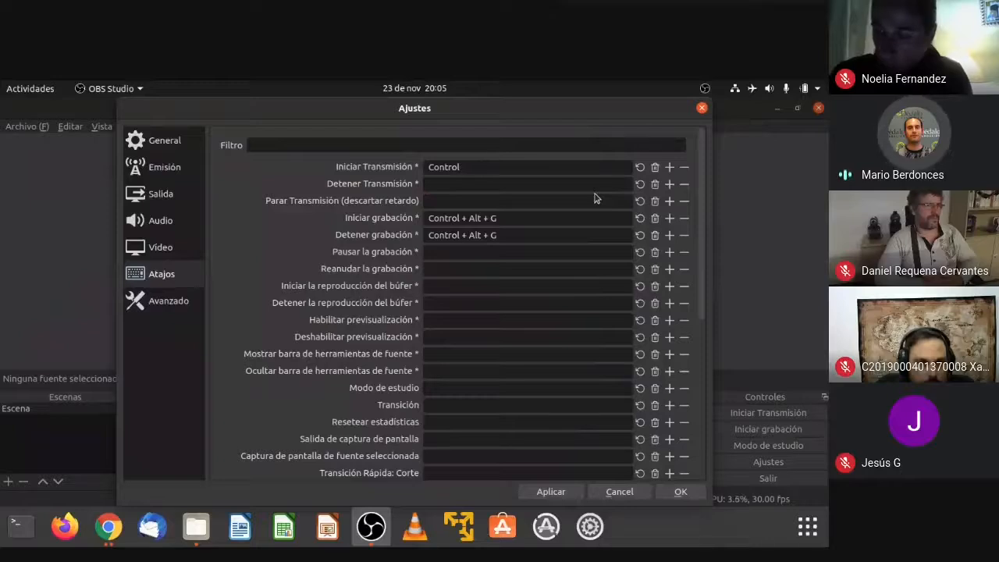
{"action": "key", "text": "ctrl+alt+t"}
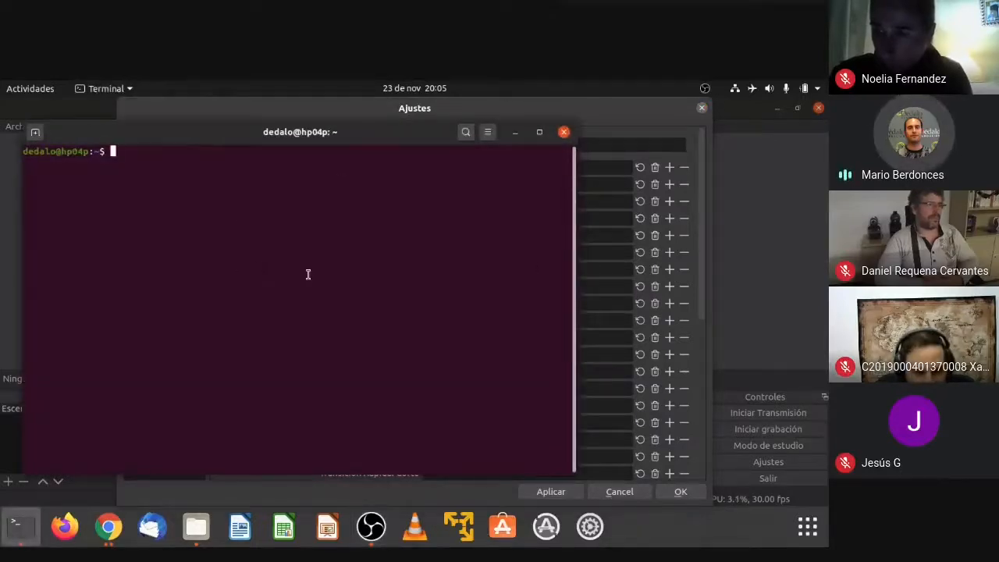
{"action": "left_click", "coordinate": [564, 132]}
{"action": "key", "text": "BackSpace"}
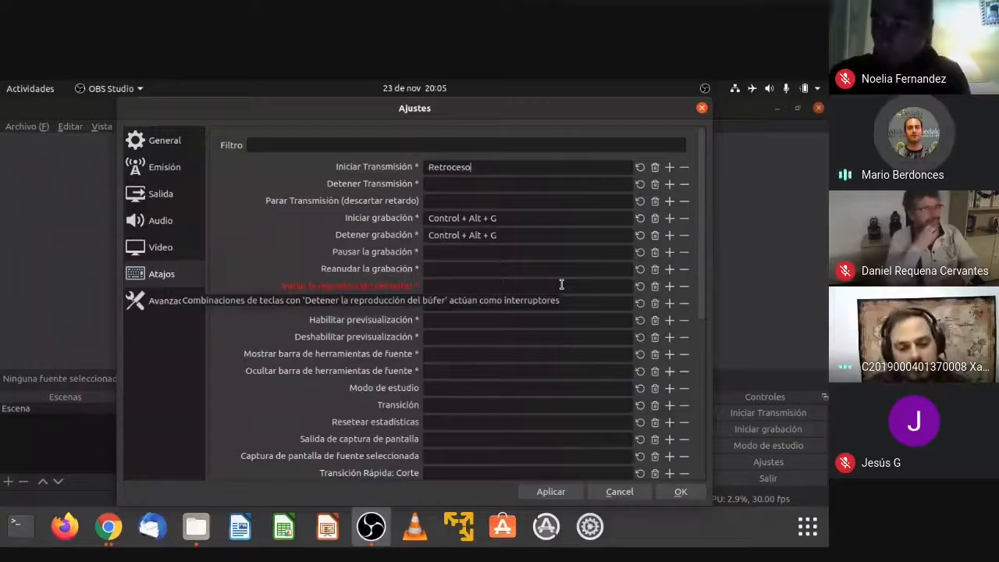
Step: Assign Control + Alt + H as the hotkey for both Iniciar Transmisión and Detener Transmisión
{"action": "key", "text": "ctrl+alt"}
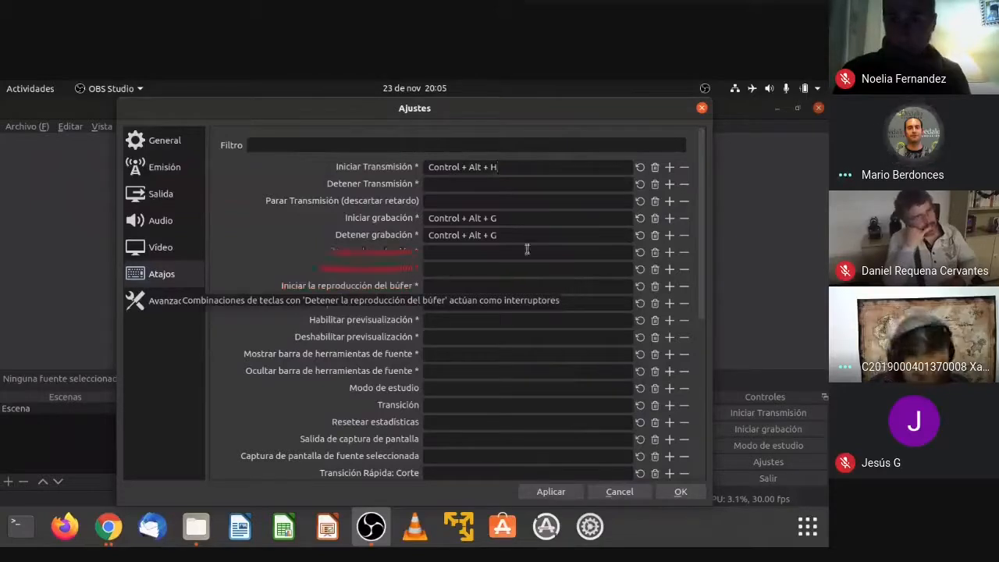
{"action": "left_click", "coordinate": [538, 184]}
{"action": "key", "text": "ctrl+alt"}
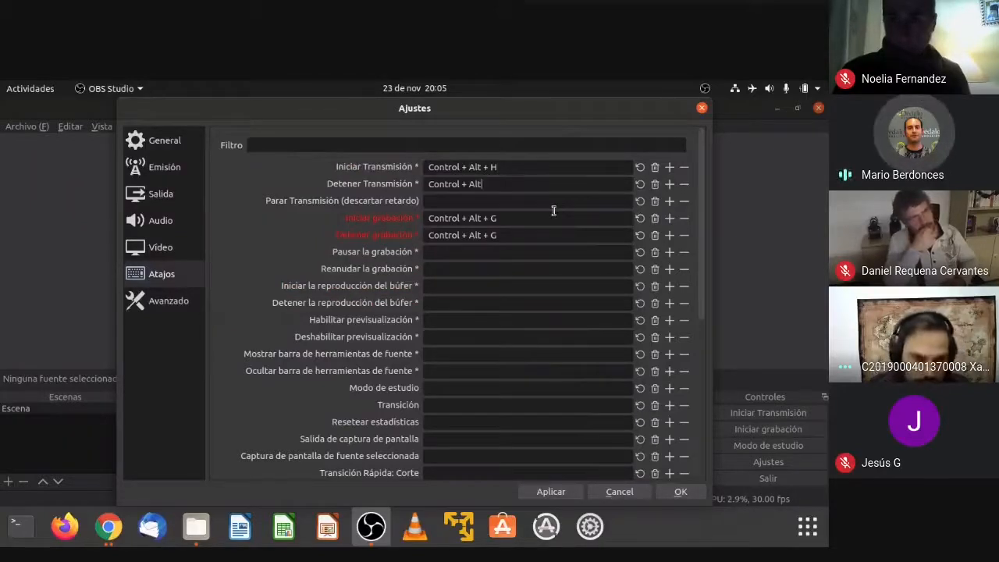
{"action": "key", "text": "ctrl+alt+h"}
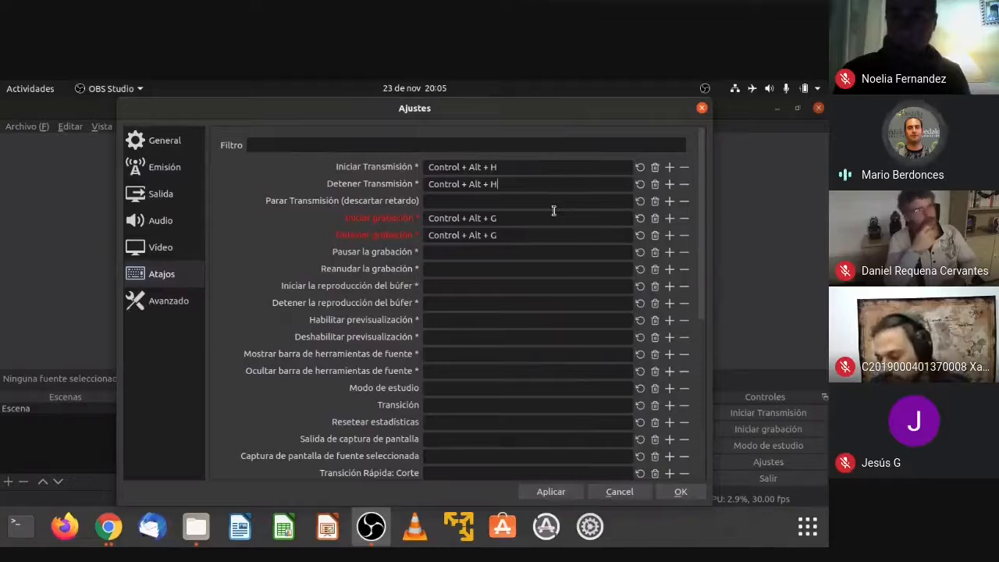
Step: Change the hotkey of both Iniciar Transmisión and Detener Transmisión to Control + Alt + L and apply the settings
{"action": "left_click_drag", "start_coordinate": [517, 165], "coordinate": [441, 247]}
{"action": "left_click", "coordinate": [518, 168]}
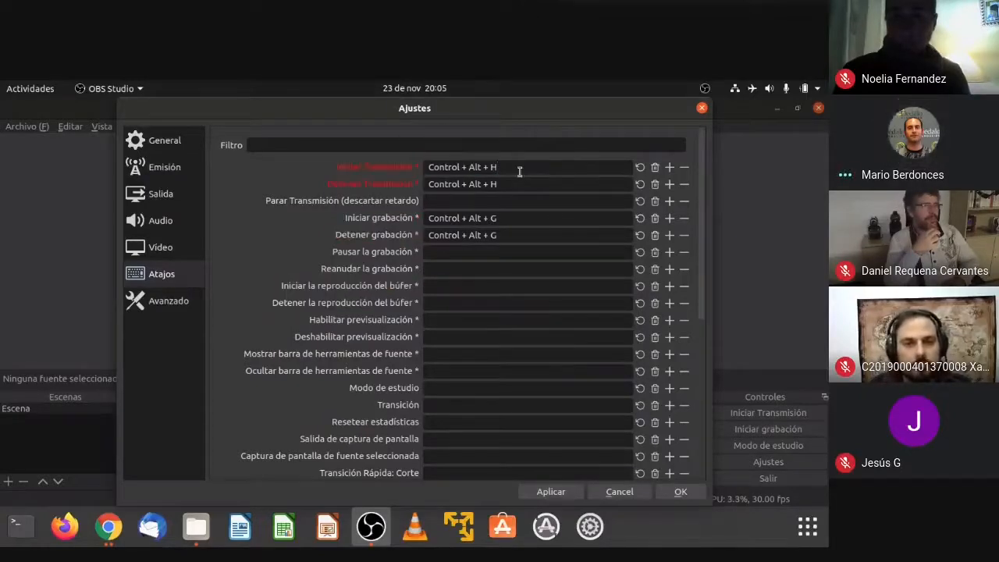
{"action": "key", "text": "ctrl"}
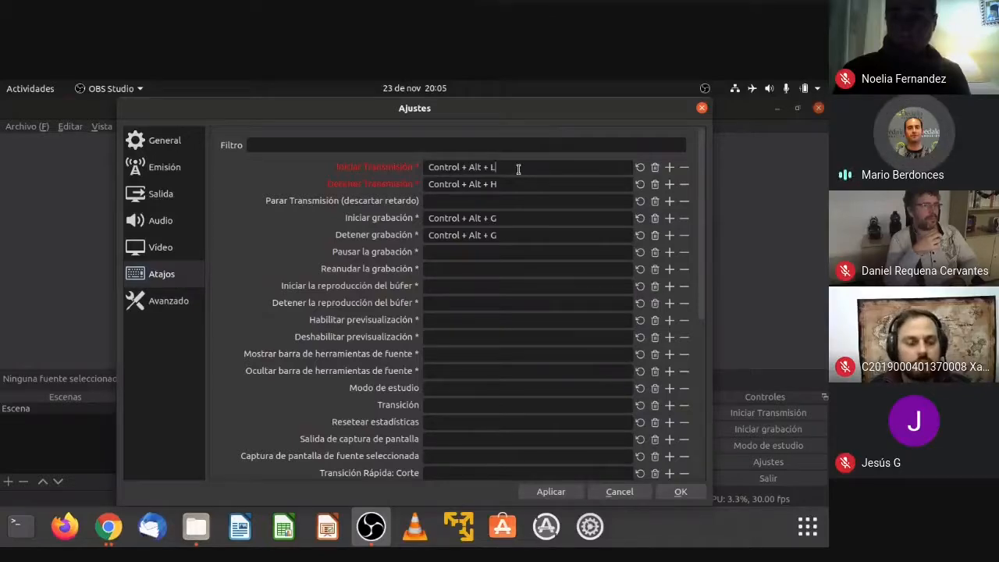
{"action": "left_click", "coordinate": [524, 230]}
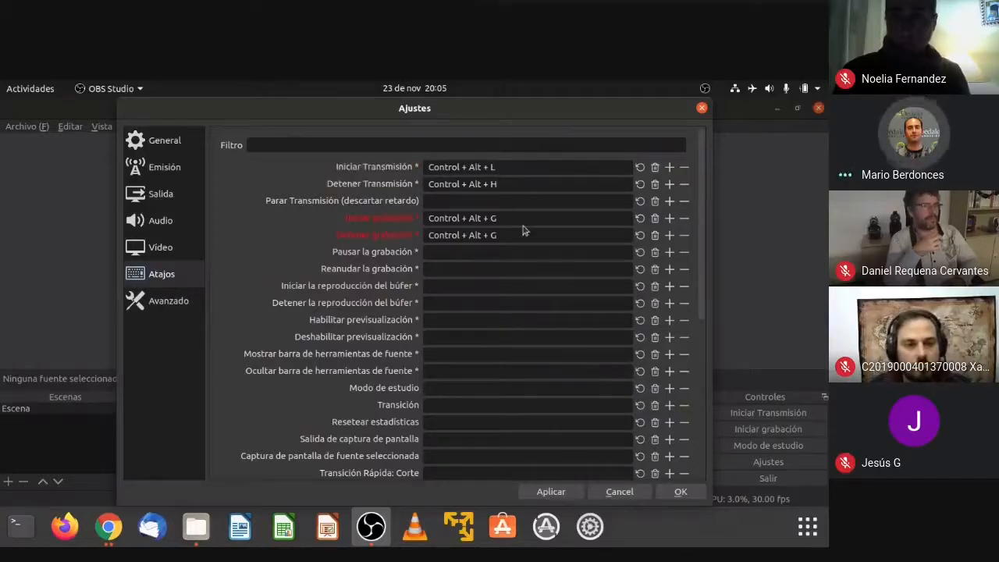
{"action": "key", "text": "ctrl+alt+l"}
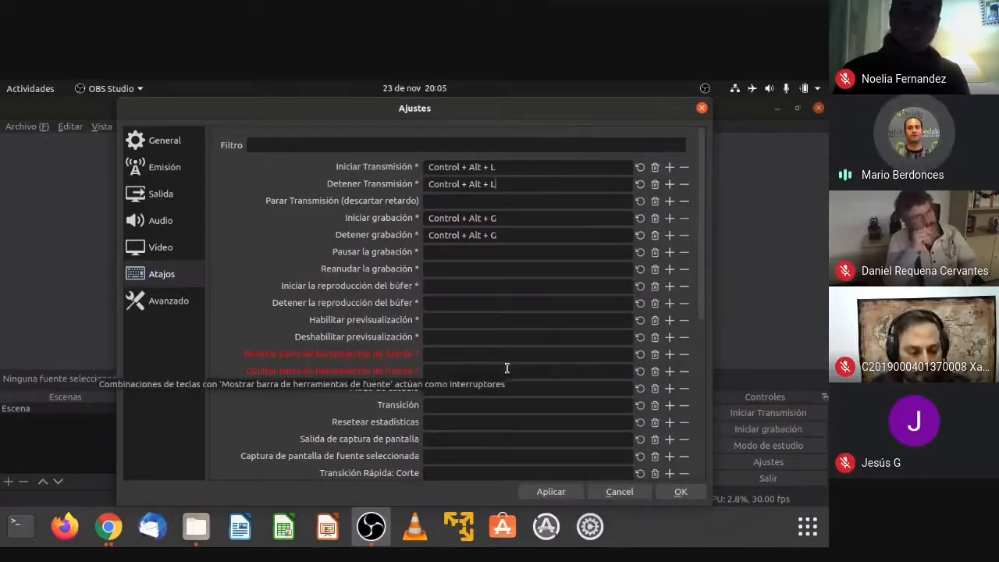
{"action": "left_click", "coordinate": [548, 490]}
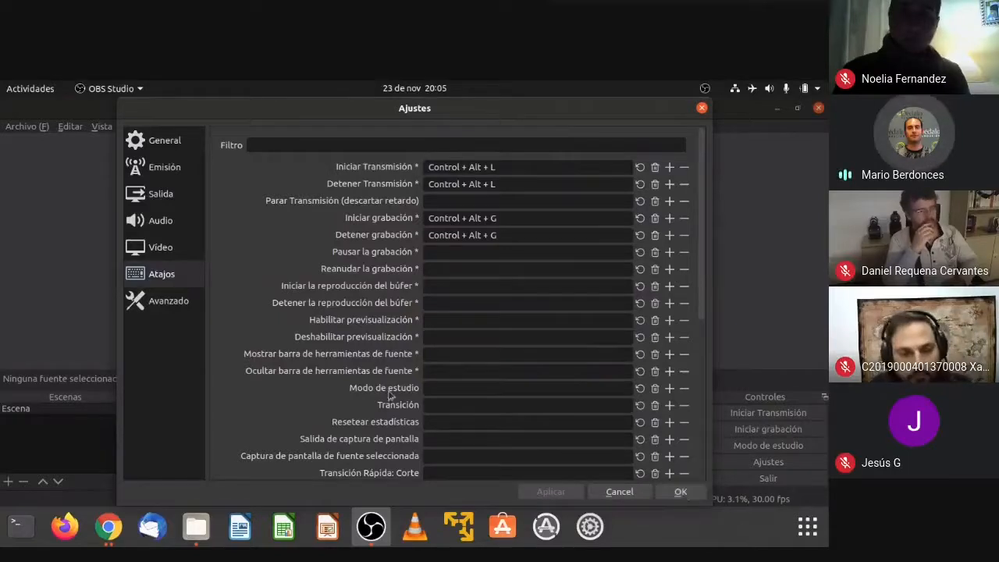
Step: Review the advanced settings from video and recording down to network and hotkey behaviour, and close the settings
{"action": "left_click", "coordinate": [165, 307]}
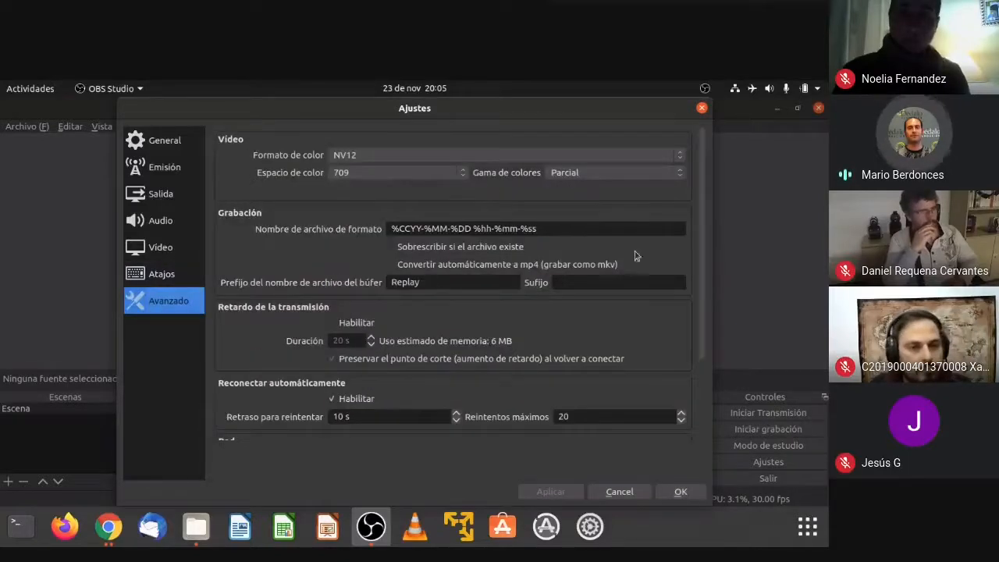
{"action": "left_click_drag", "start_coordinate": [701, 197], "coordinate": [701, 281]}
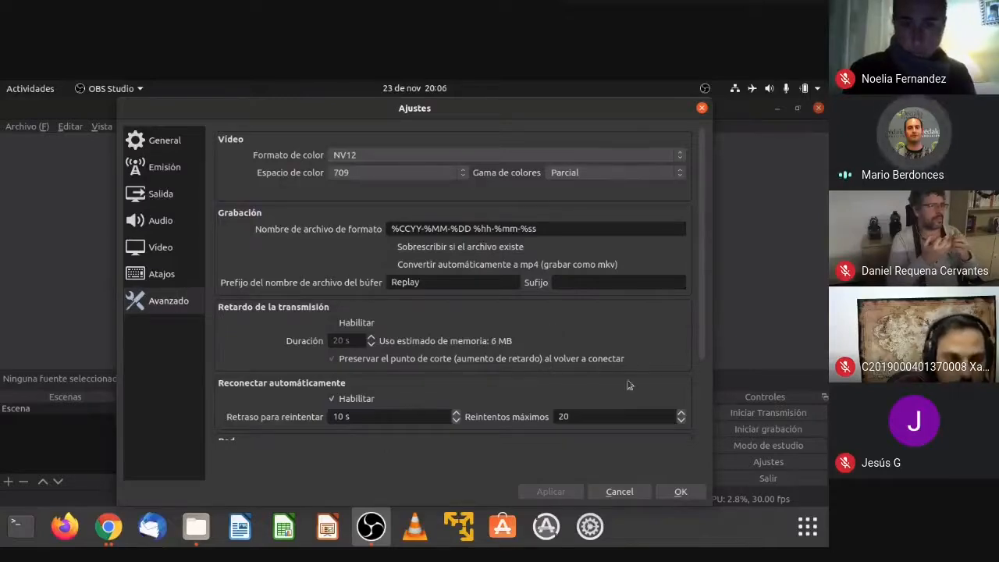
{"action": "left_click_drag", "start_coordinate": [701, 260], "coordinate": [707, 388]}
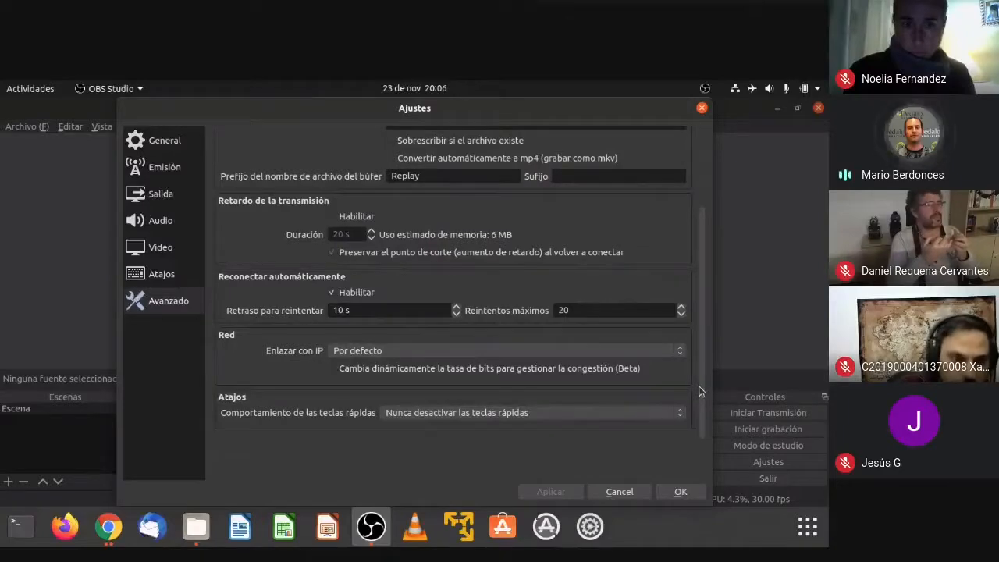
{"action": "left_click", "coordinate": [702, 109]}
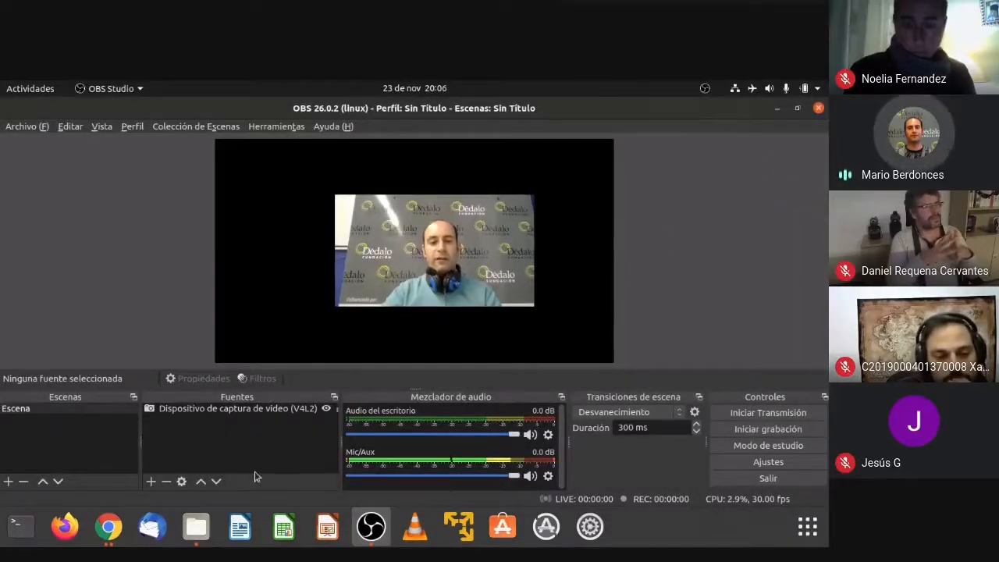
Step: Add a new ALSA audio capture device source to the scene, checking its device choices and leaving it on Default
{"action": "right_click", "coordinate": [215, 442]}
{"action": "mouse_move", "coordinate": [265, 355]}
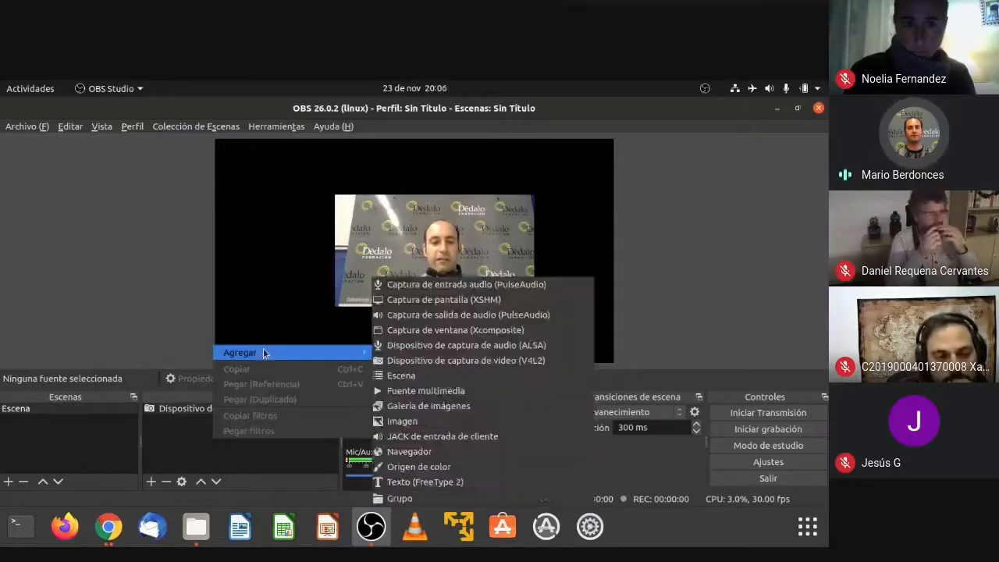
{"action": "left_click", "coordinate": [481, 353]}
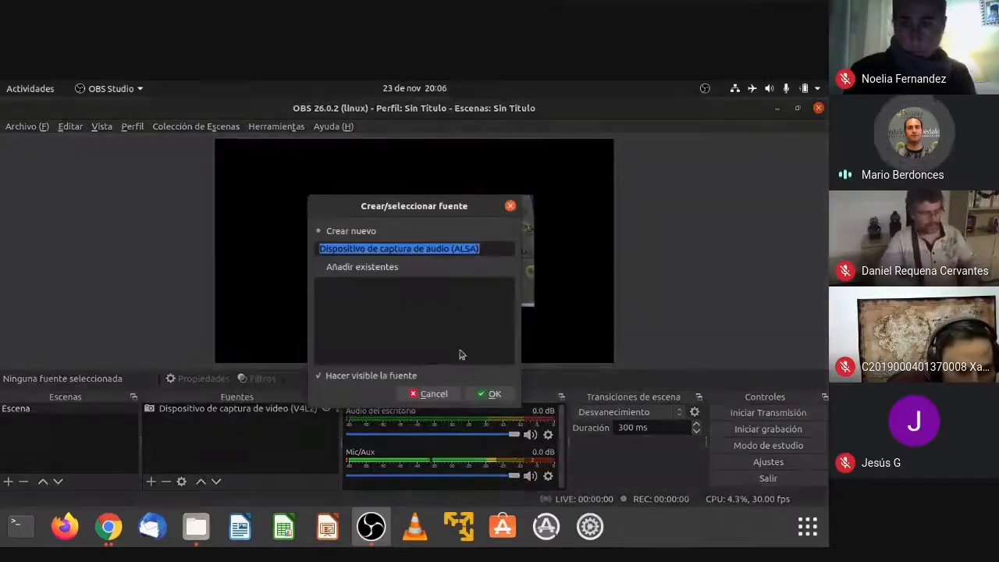
{"action": "left_click", "coordinate": [490, 396]}
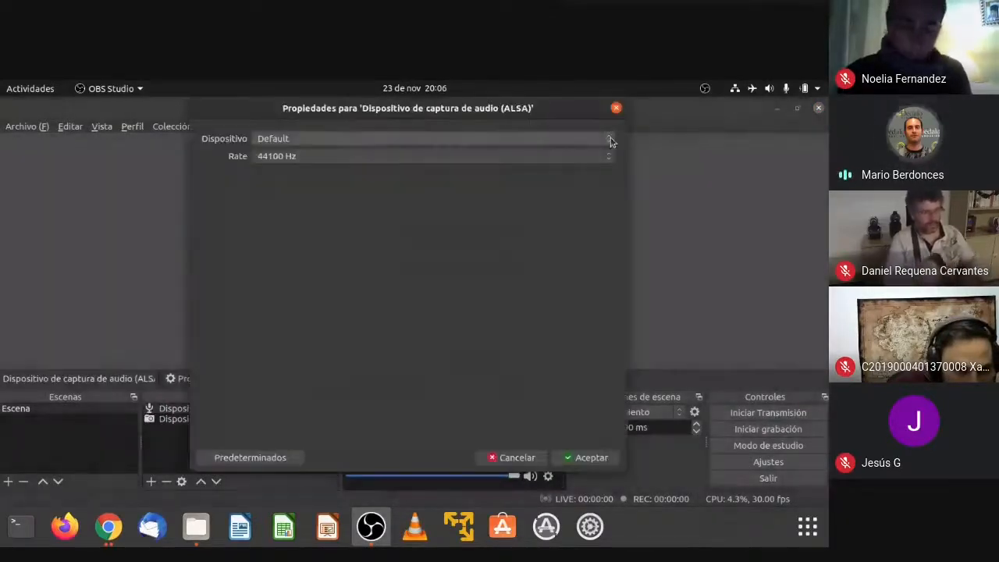
{"action": "left_click", "coordinate": [611, 140]}
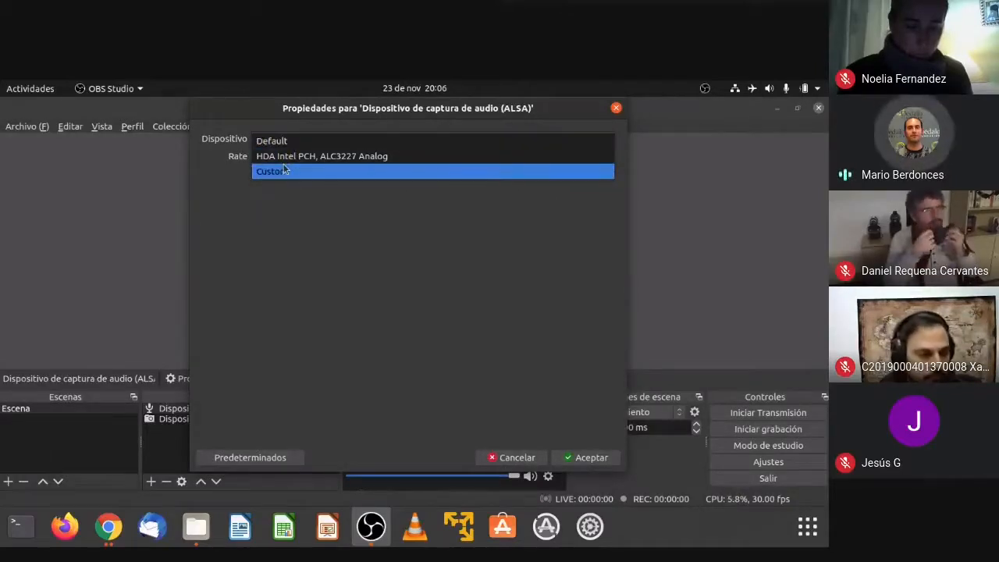
{"action": "left_click", "coordinate": [408, 319]}
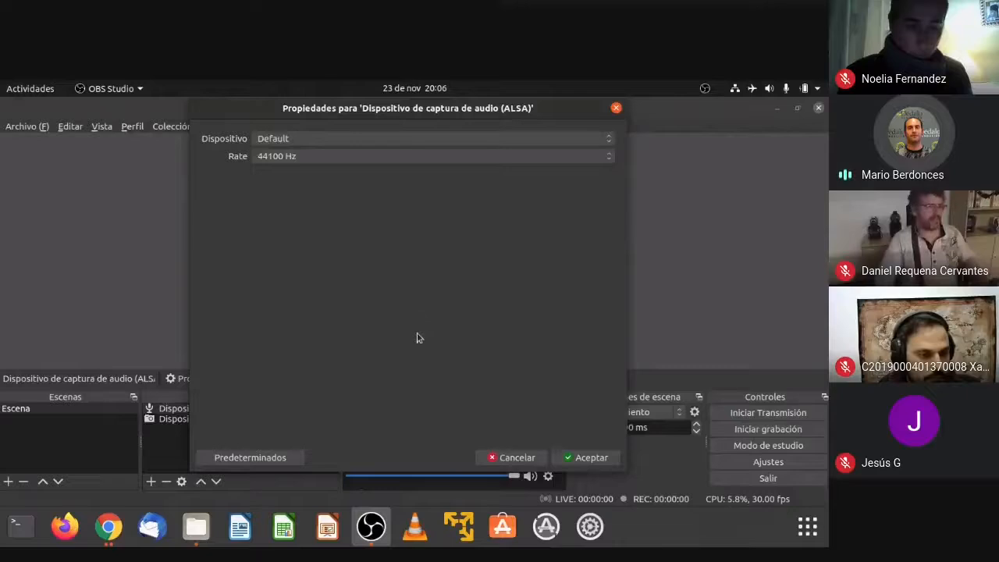
{"action": "left_click", "coordinate": [498, 458]}
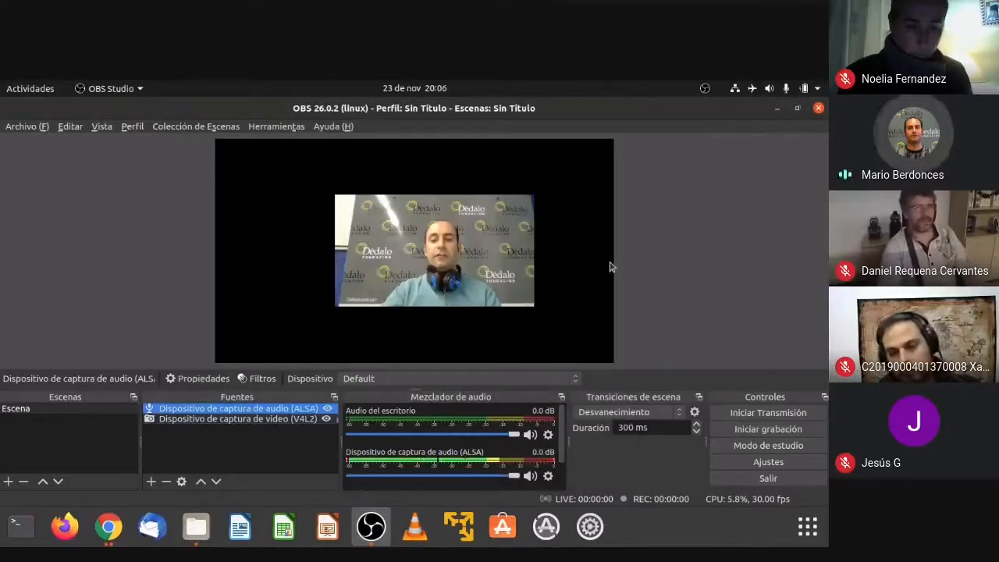
{"action": "left_click", "coordinate": [686, 203]}
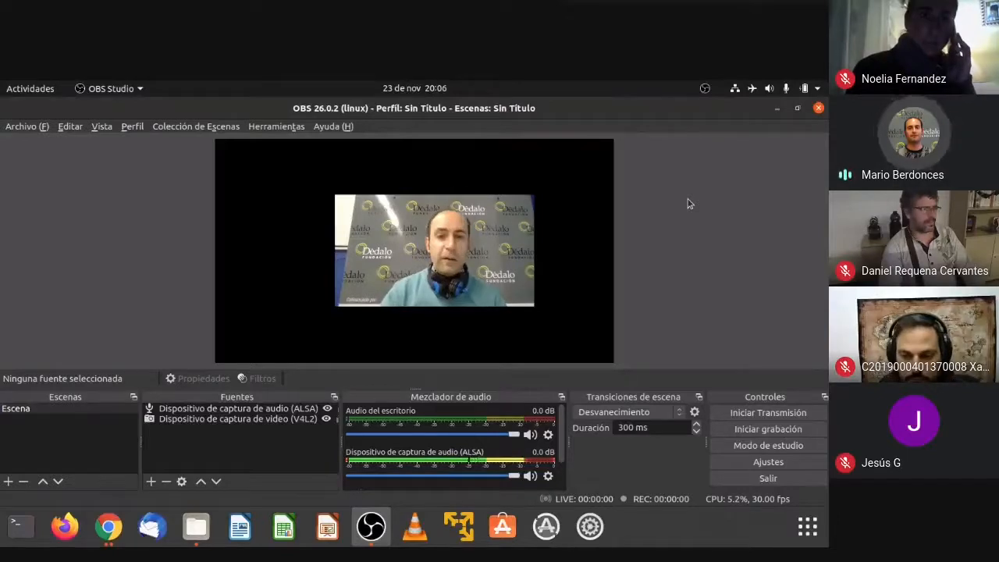
Step: Start the automatic configuration wizard, choose to optimize only for recording, and continue to the video settings
{"action": "left_click", "coordinate": [273, 129]}
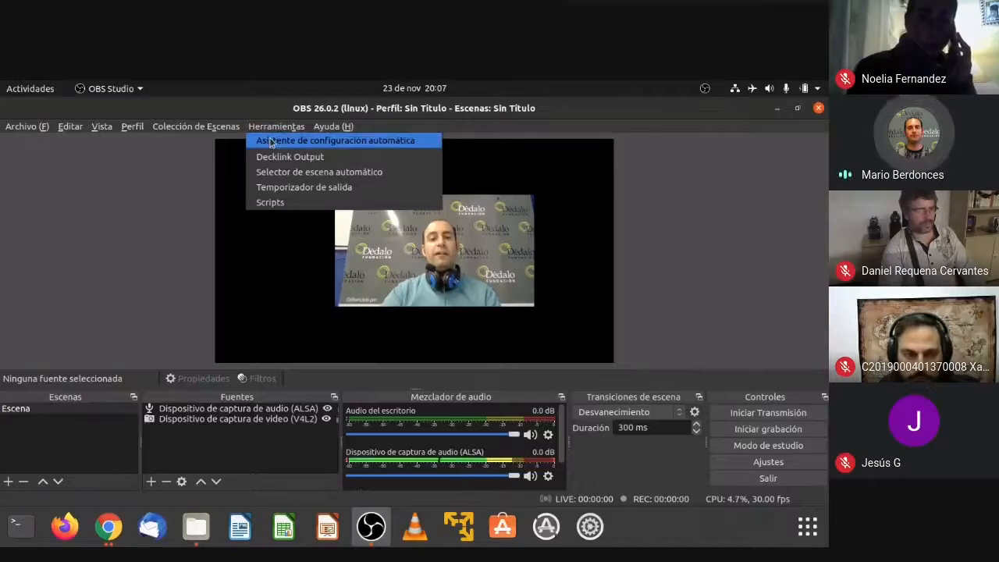
{"action": "left_click", "coordinate": [312, 145]}
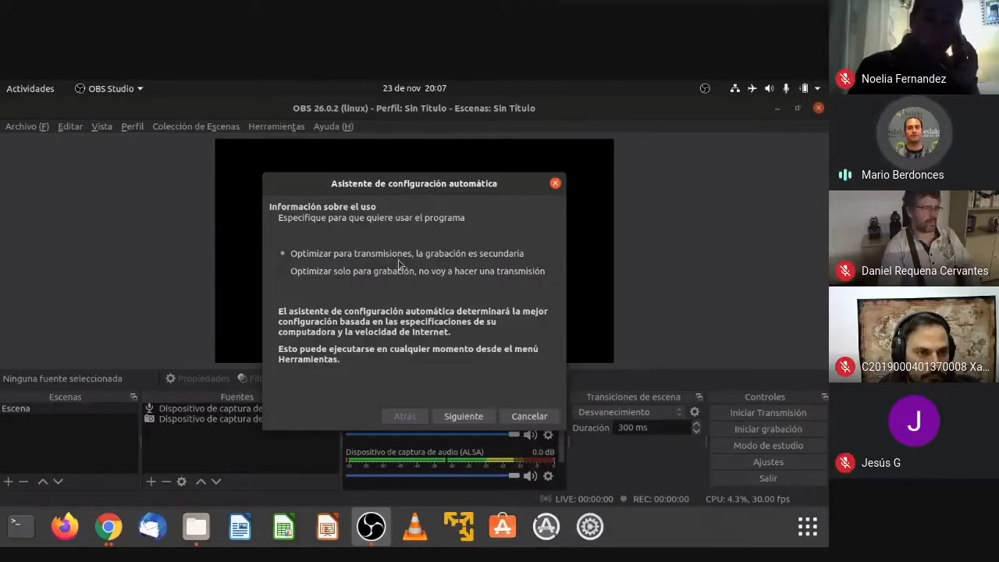
{"action": "left_click", "coordinate": [322, 272]}
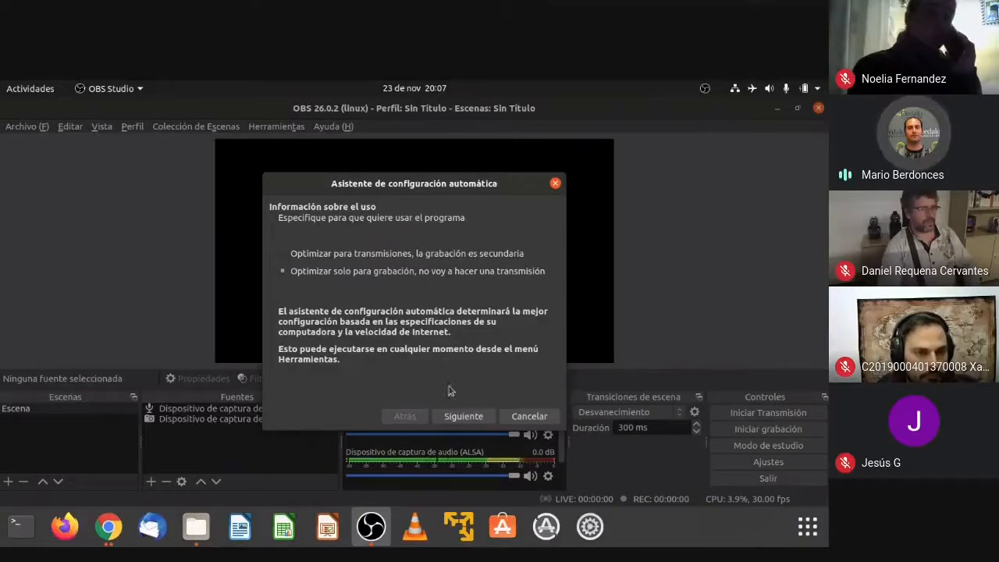
{"action": "left_click", "coordinate": [464, 417]}
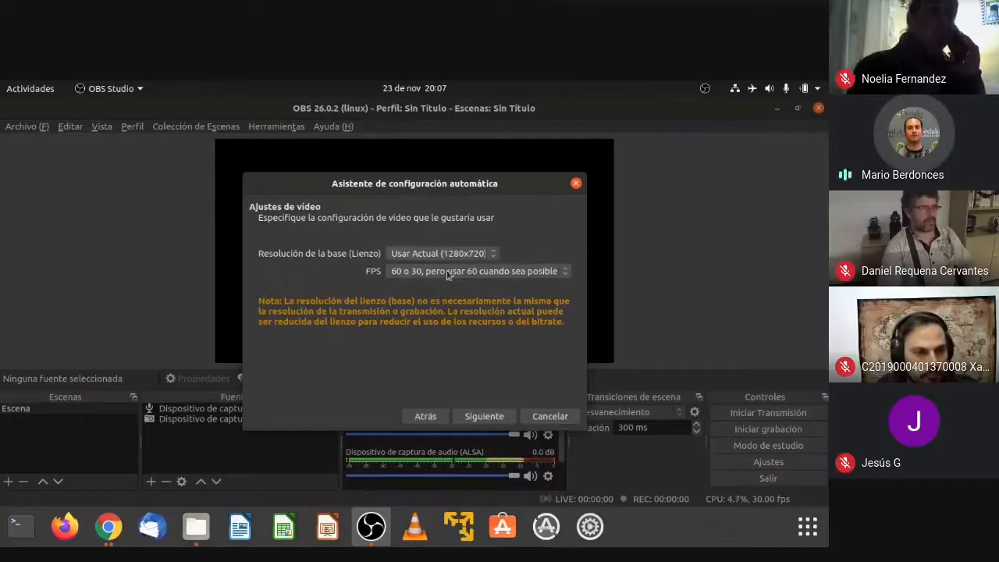
Step: Review the wizard's base resolution and FPS choices, keeping Usar Actual (1280x720) and 60 o 30, pero usar 60 cuando sea posible
{"action": "left_click", "coordinate": [488, 254]}
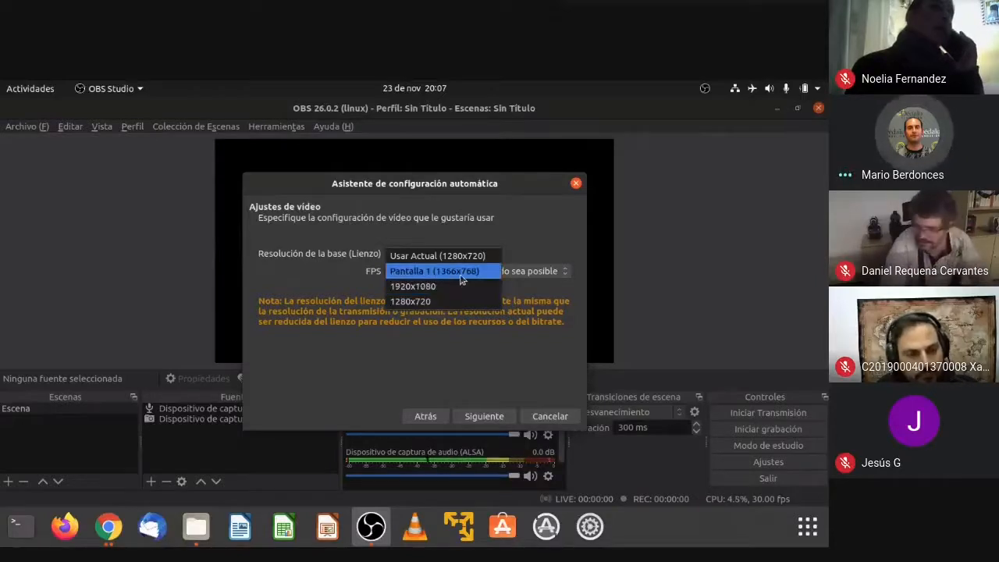
{"action": "left_click", "coordinate": [474, 258]}
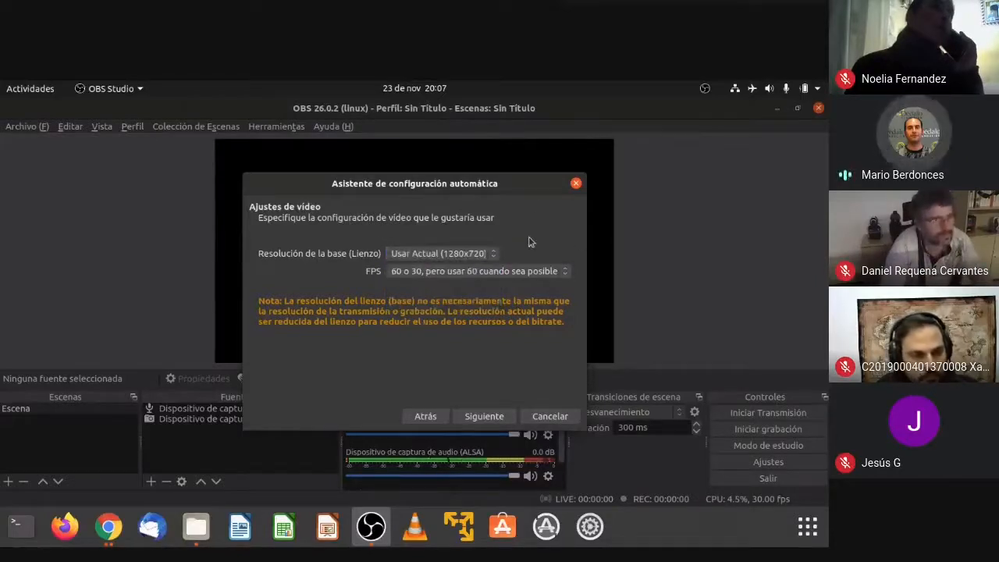
{"action": "left_click", "coordinate": [562, 273]}
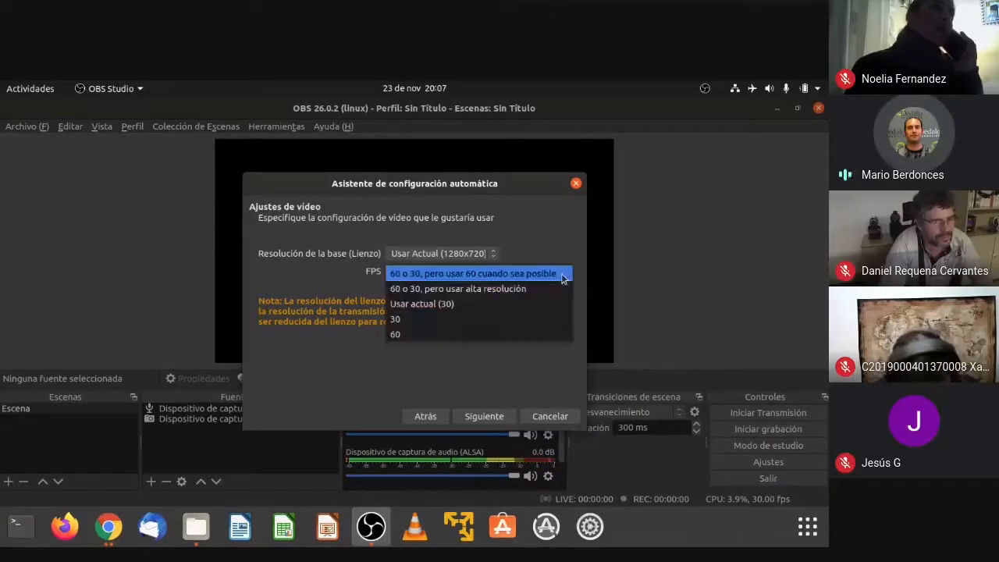
{"action": "left_click", "coordinate": [457, 275]}
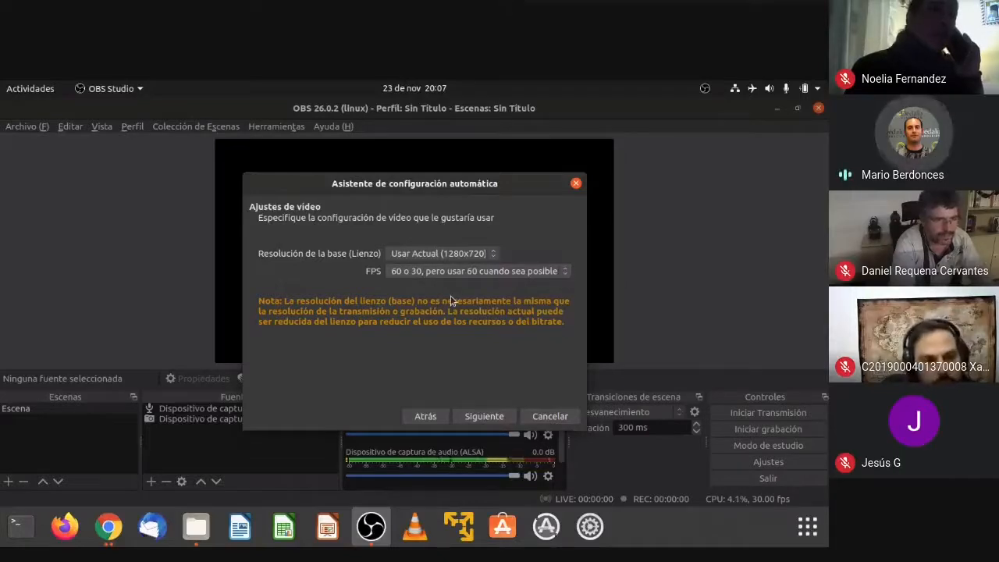
Step: Run the wizard's recording tests on the chosen video settings and apply the configuration it recommends
{"action": "left_click", "coordinate": [484, 416]}
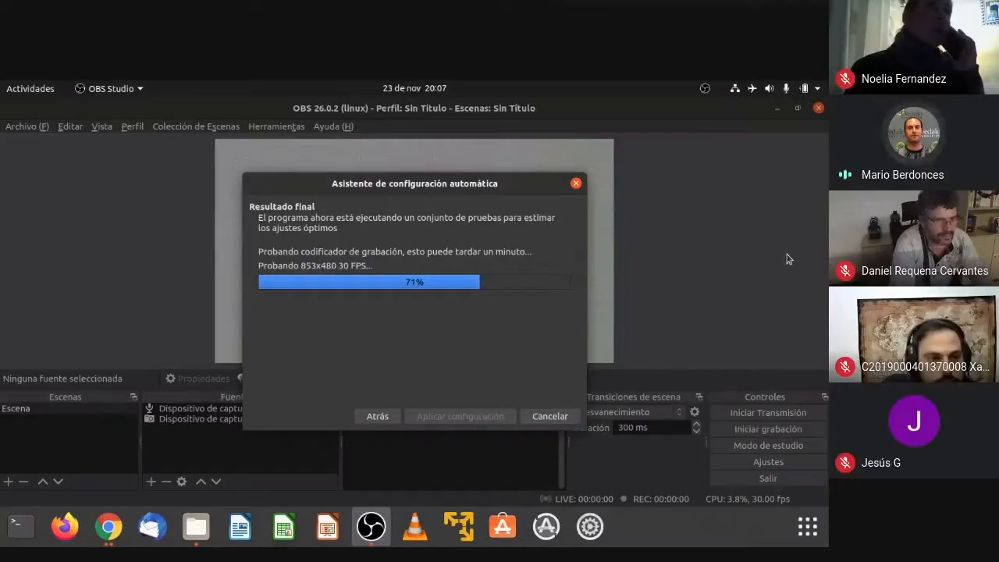
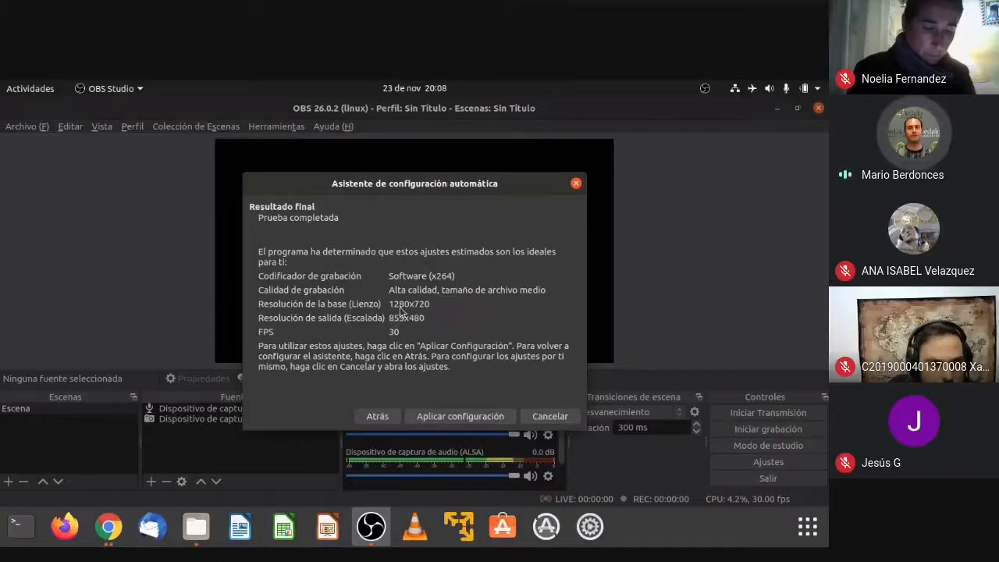
{"action": "left_click", "coordinate": [460, 415]}
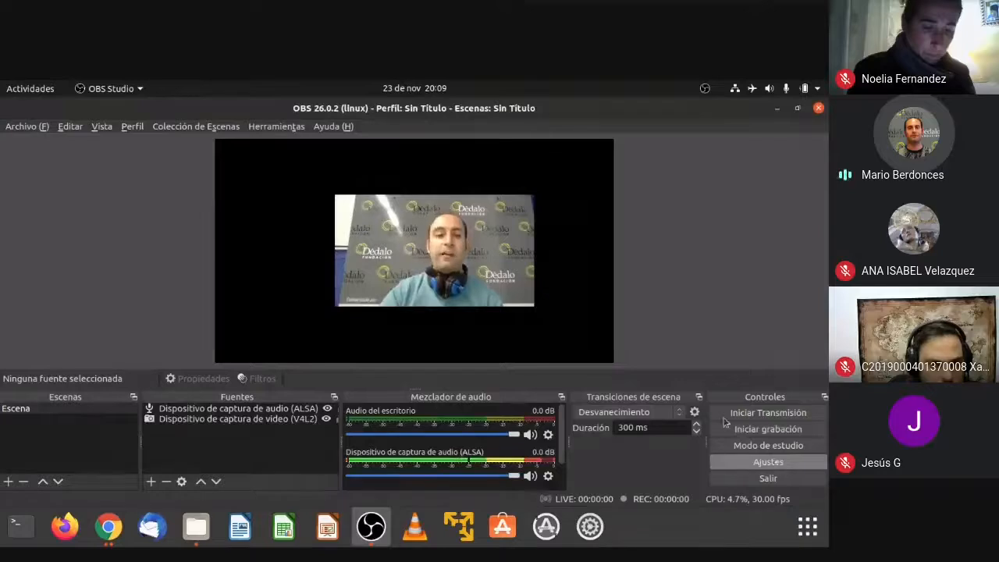
Step: Set the output (scaled) resolution to 1280x720 and the common FPS value to 24 NTSC in the video settings, and save them
{"action": "left_click", "coordinate": [768, 461]}
{"action": "left_click", "coordinate": [161, 247]}
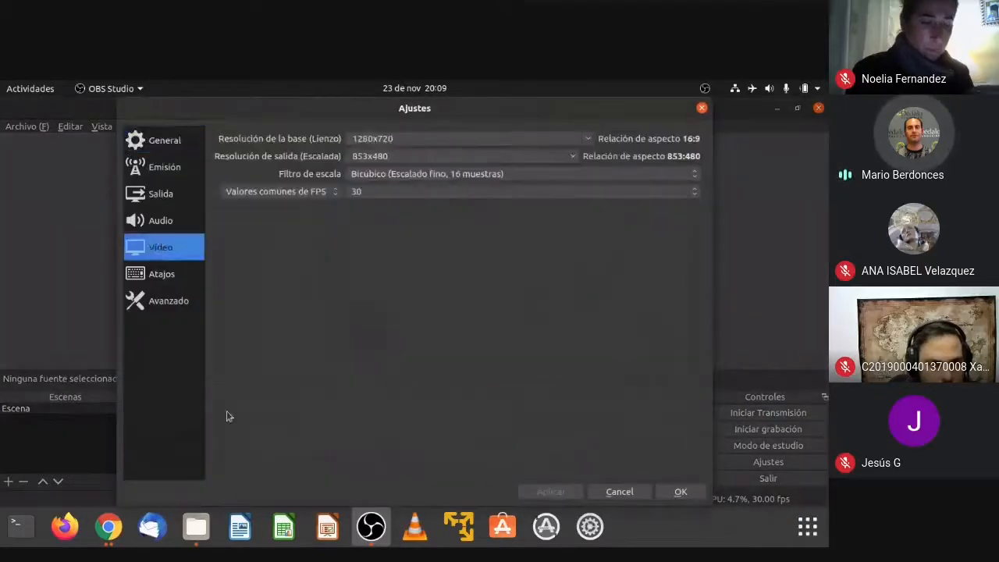
{"action": "left_click", "coordinate": [573, 156]}
{"action": "left_click", "coordinate": [404, 169]}
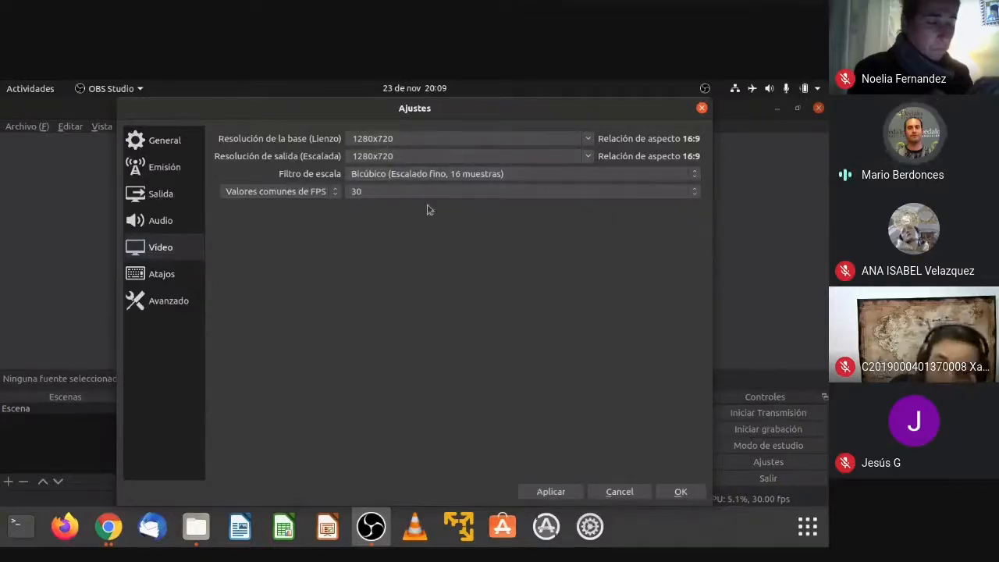
{"action": "left_click", "coordinate": [698, 192]}
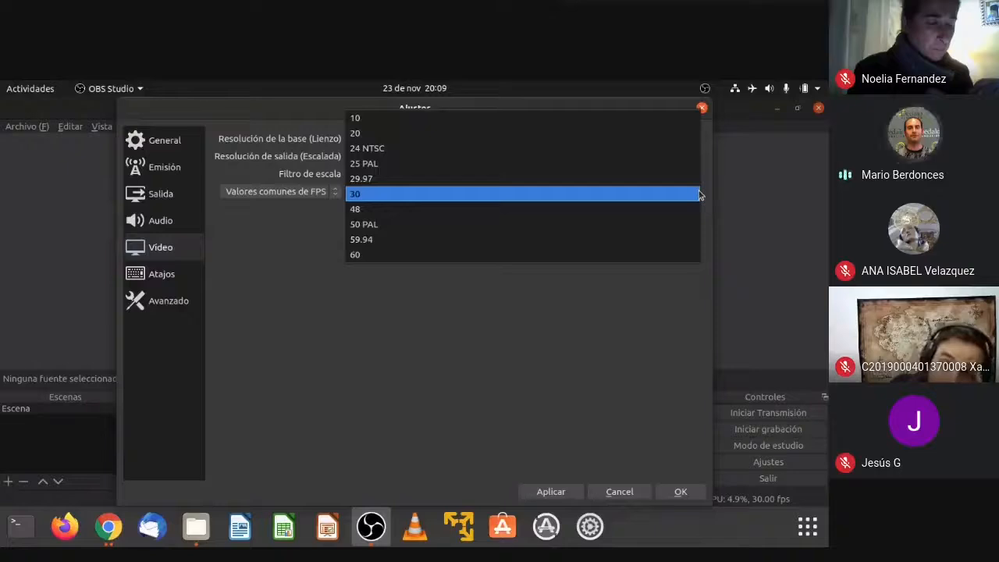
{"action": "left_click", "coordinate": [395, 148]}
{"action": "left_click", "coordinate": [567, 496]}
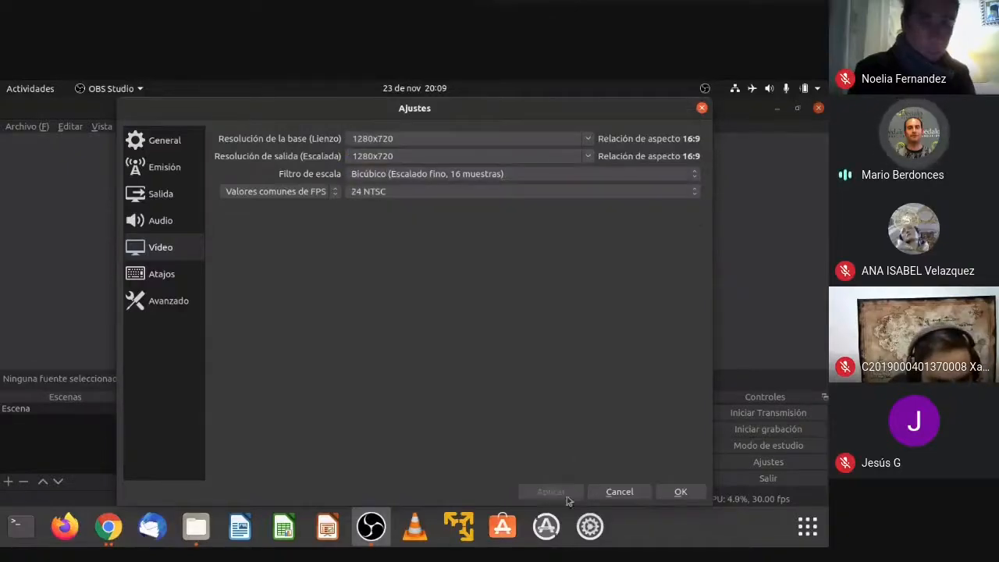
{"action": "left_click", "coordinate": [679, 492]}
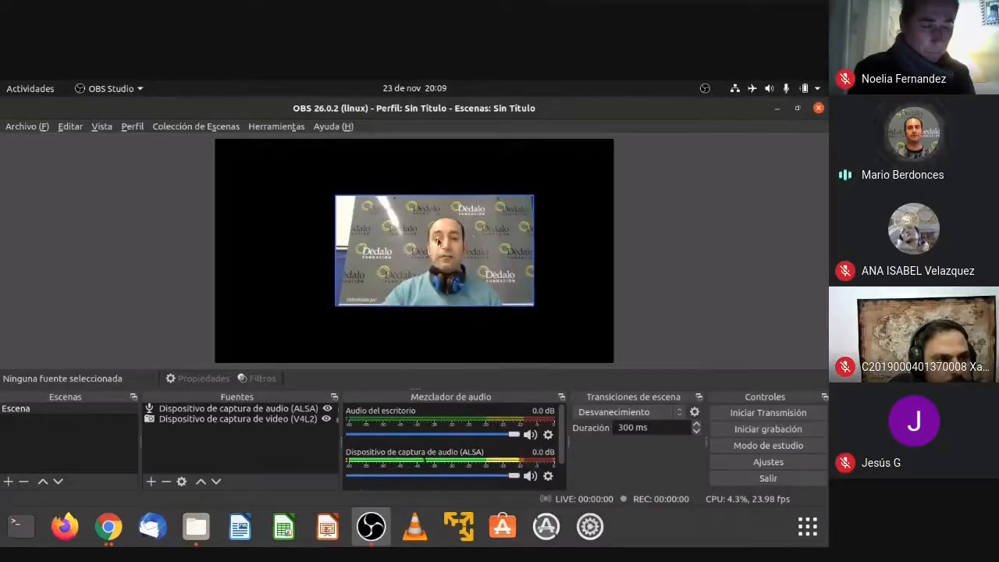
Step: Move the video capture source slightly up and left on the canvas, and record a test clip of about 18 seconds
{"action": "left_click", "coordinate": [412, 245]}
{"action": "left_click_drag", "start_coordinate": [429, 238], "coordinate": [406, 231]}
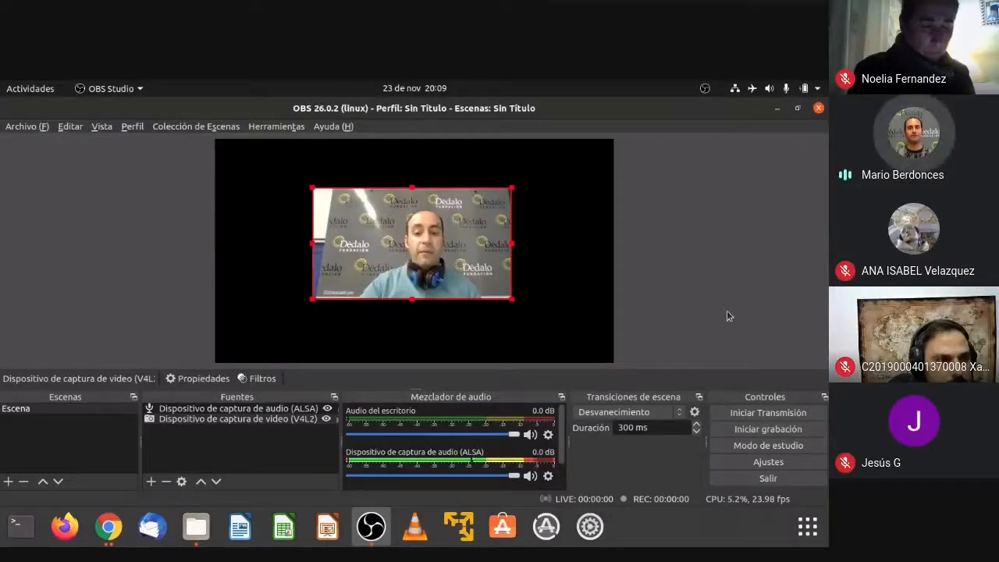
{"action": "left_click", "coordinate": [778, 438]}
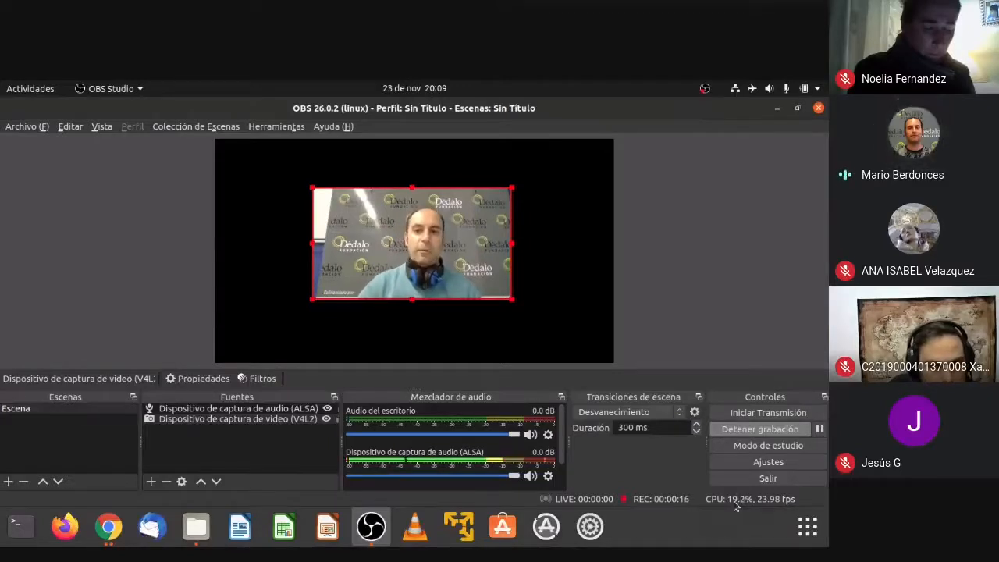
{"action": "left_click", "coordinate": [759, 430]}
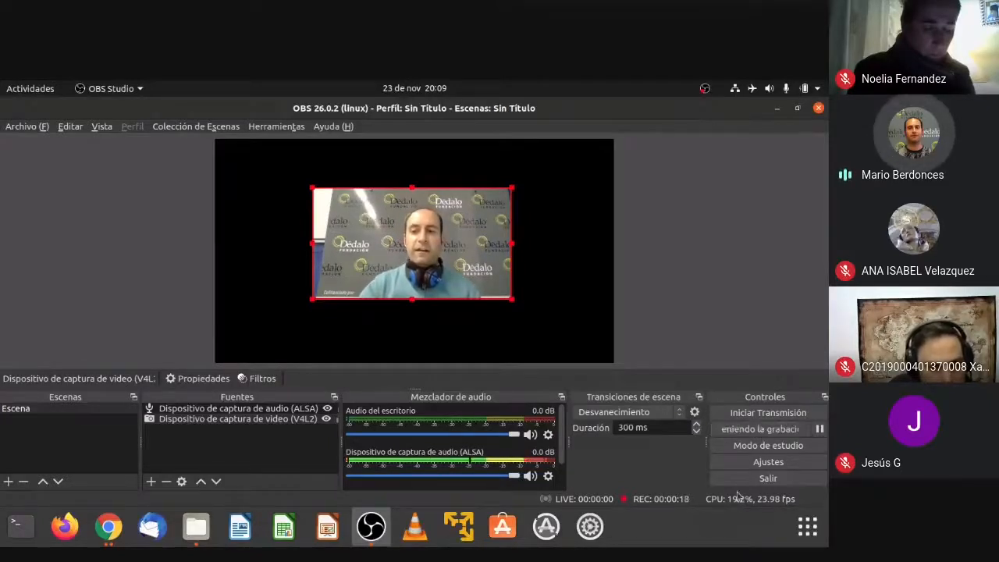